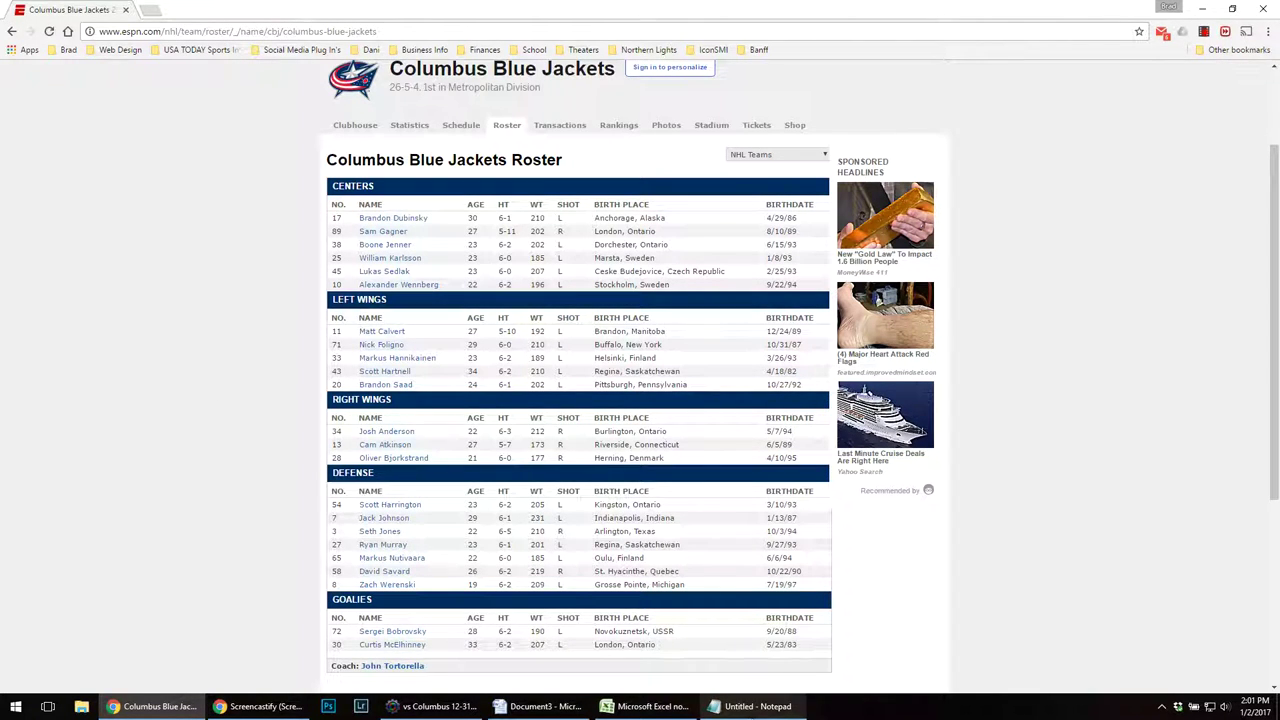
- Finish Notepad's m11 sample caption with 'forward' and the player's first name
{"action": "left_click", "coordinate": [758, 708]}
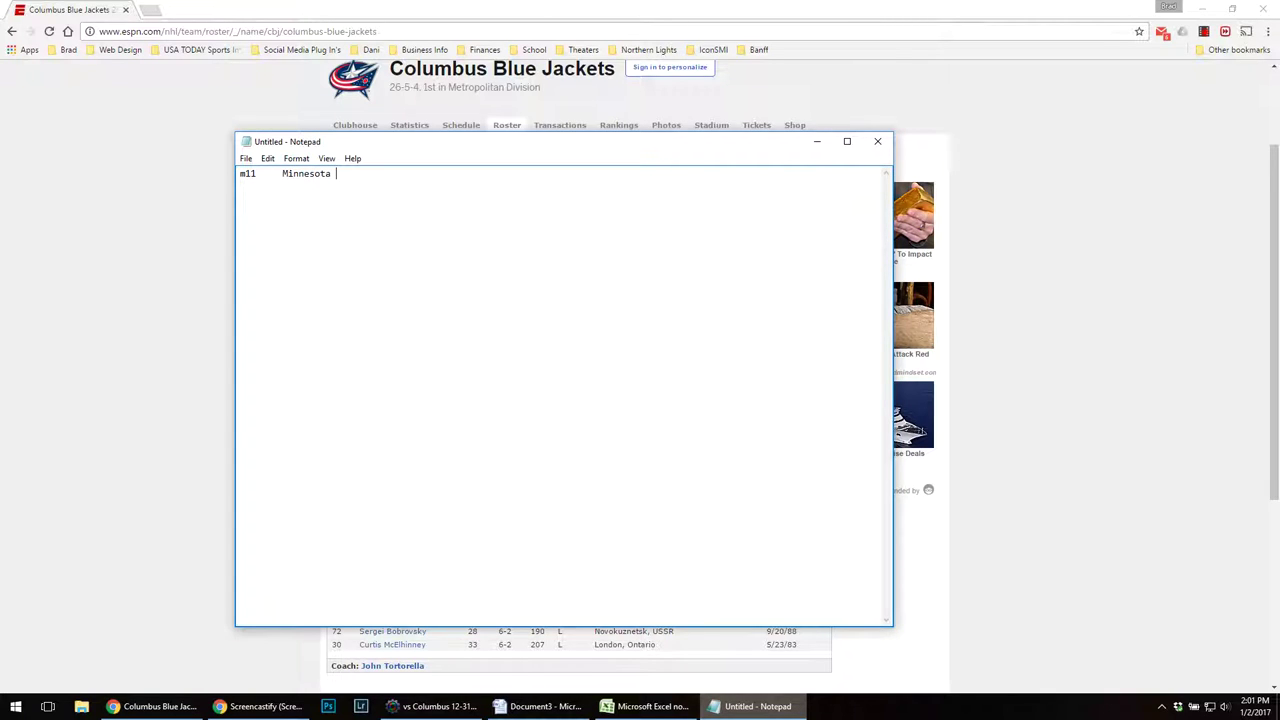
{"action": "type", "text": "forward Zach Parise (11"}
- Hide Notepad, copy the entire Columbus Blue Jackets roster table in Chrome, and bring up Excel
{"action": "left_click", "coordinate": [817, 143]}
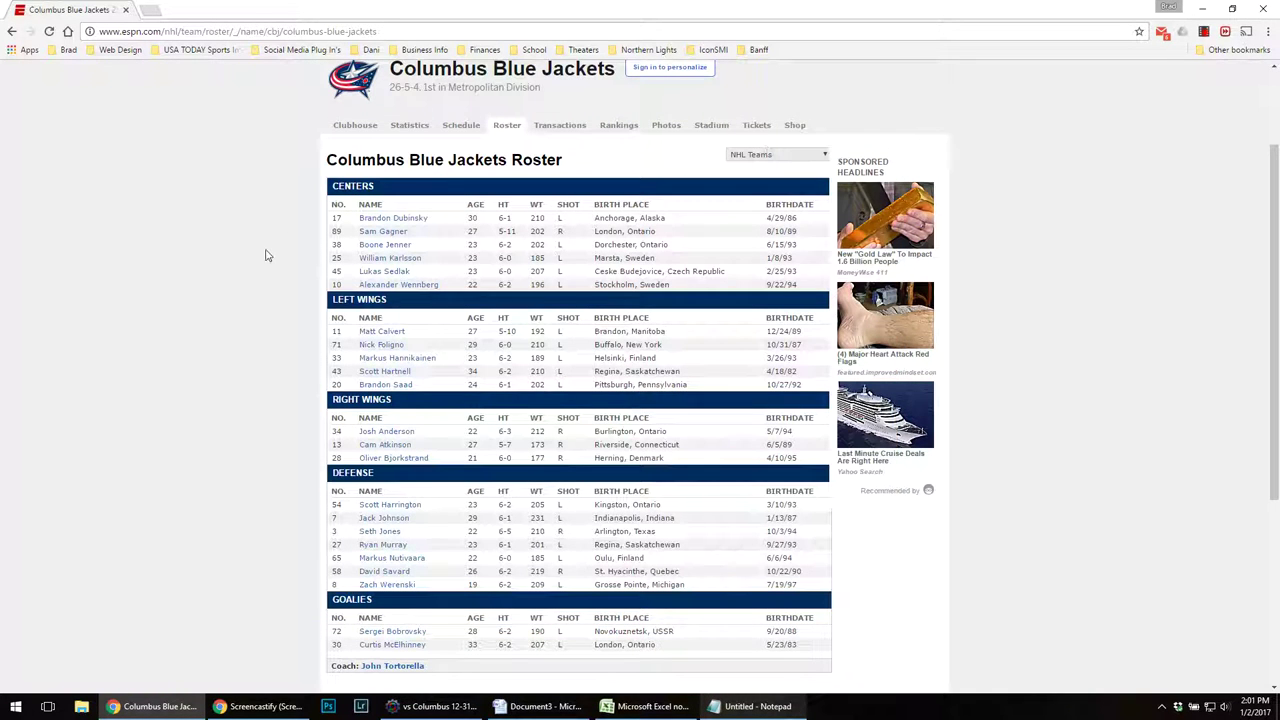
{"action": "scroll", "coordinate": [200, 357], "scroll_direction": "down", "scroll_amount": 1}
{"action": "scroll", "coordinate": [204, 200], "scroll_direction": "up", "scroll_amount": 3}
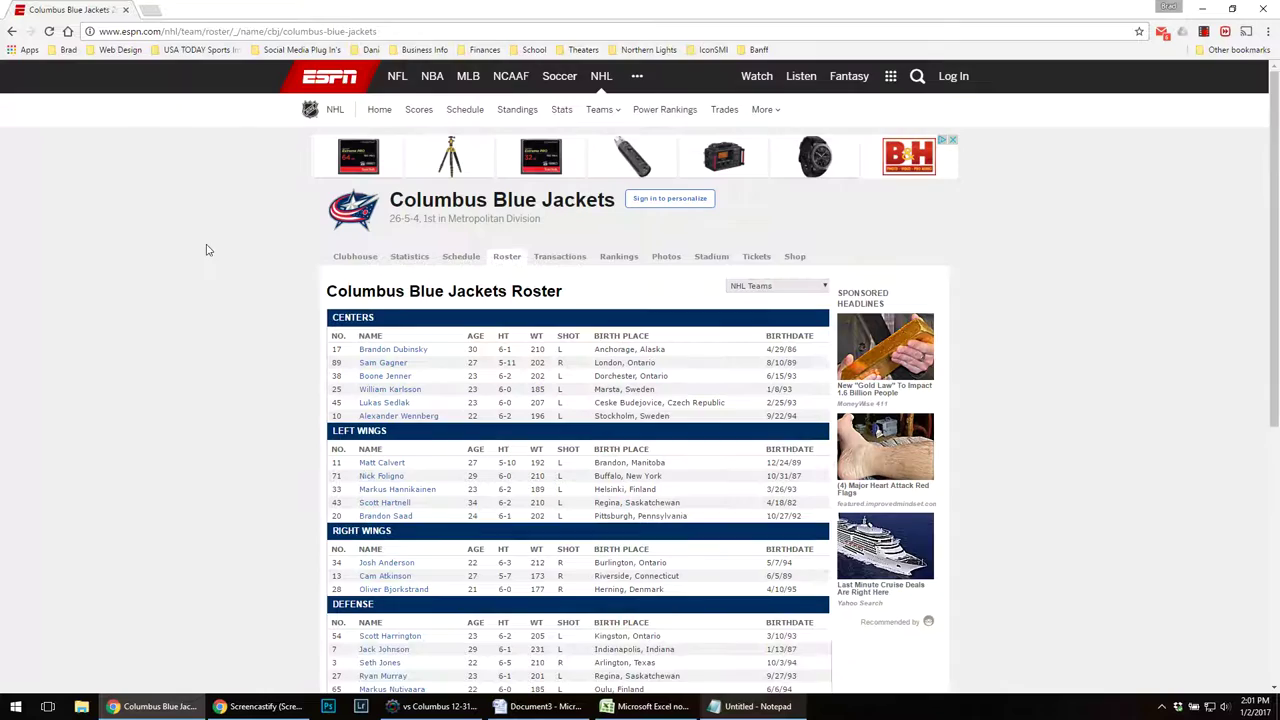
{"action": "scroll", "coordinate": [208, 262], "scroll_direction": "down", "scroll_amount": 2}
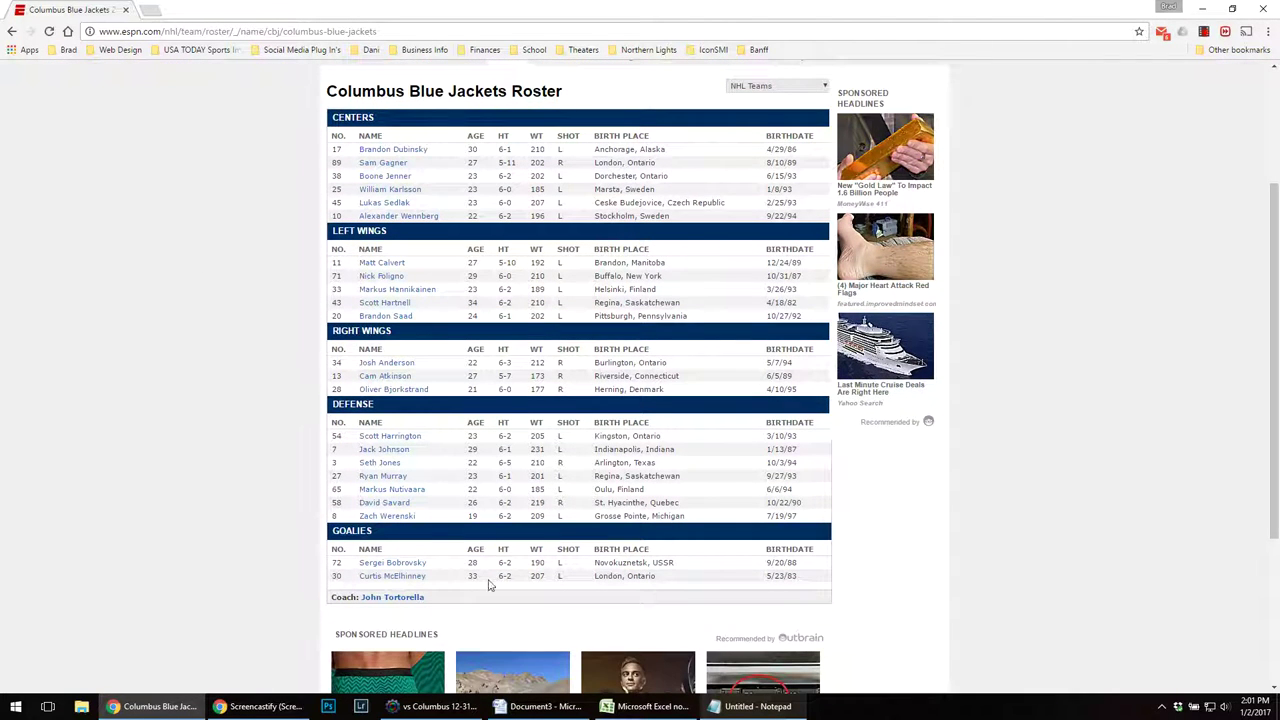
{"action": "left_click_drag", "start_coordinate": [489, 580], "coordinate": [333, 160]}
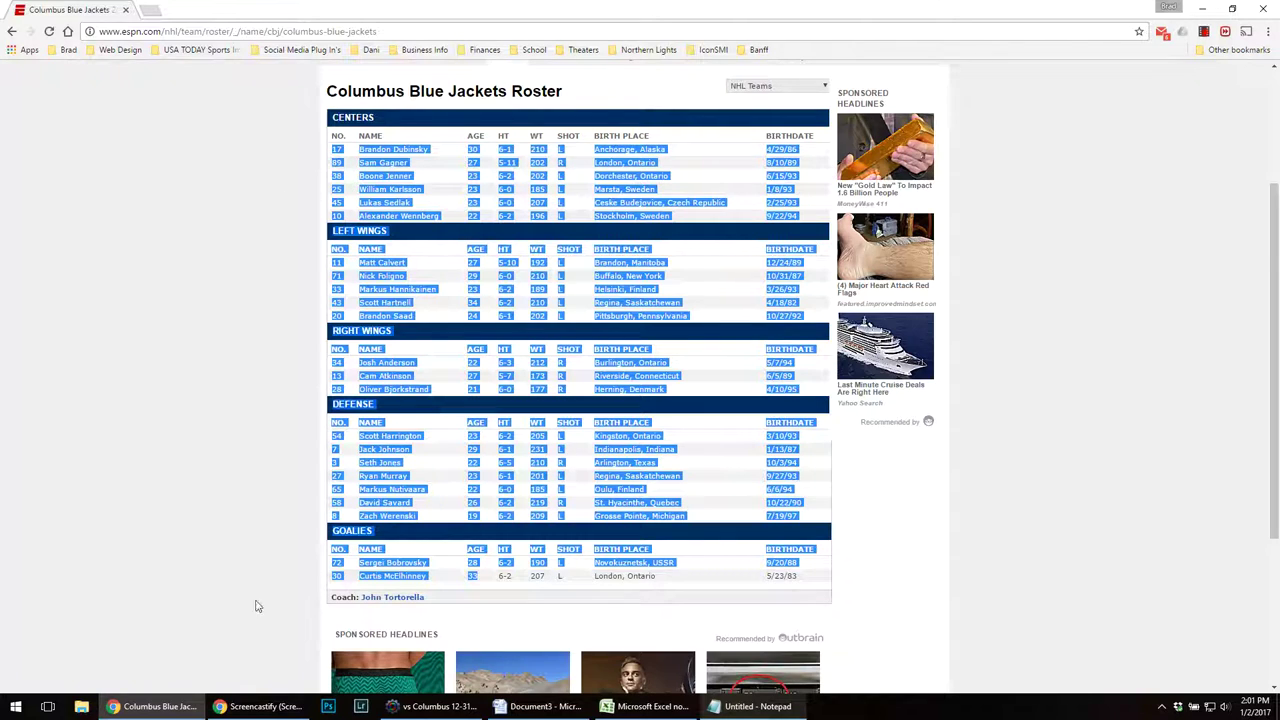
{"action": "left_click", "coordinate": [645, 706]}
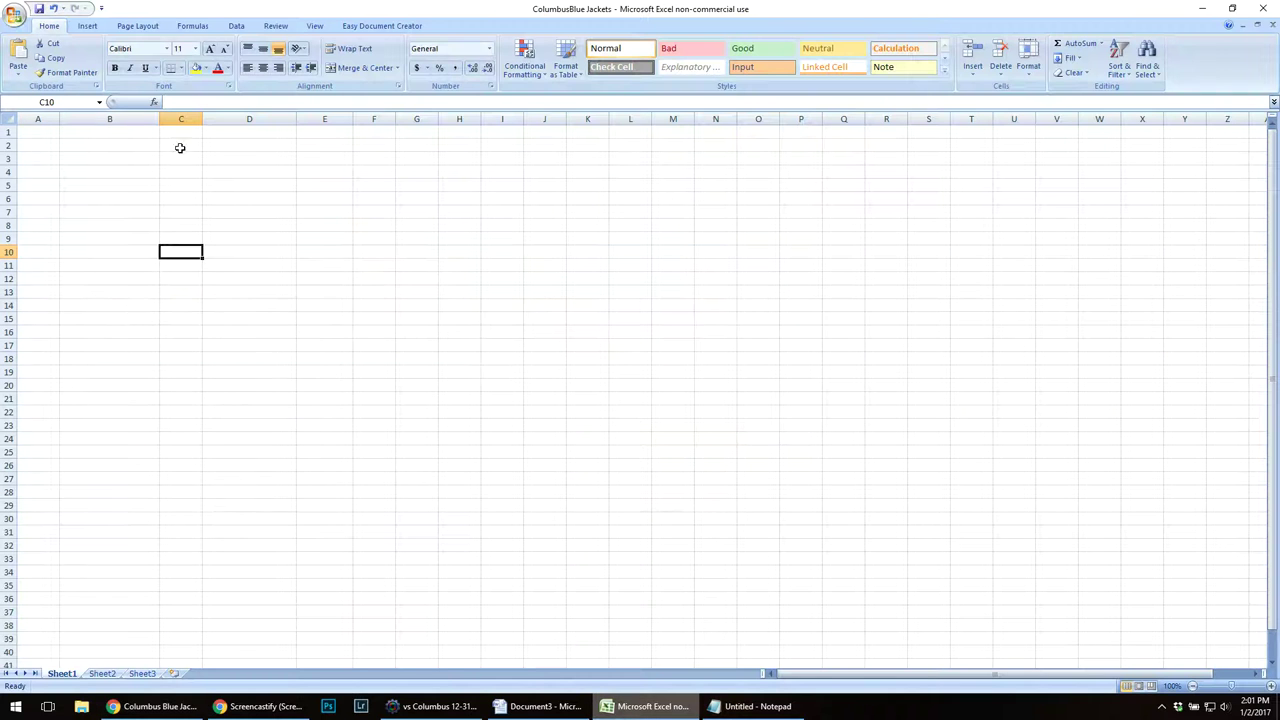
- Paste the copied roster into Sheet1 at C2 as plain Text via Paste Special
{"action": "left_click", "coordinate": [181, 146]}
{"action": "left_click", "coordinate": [14, 72]}
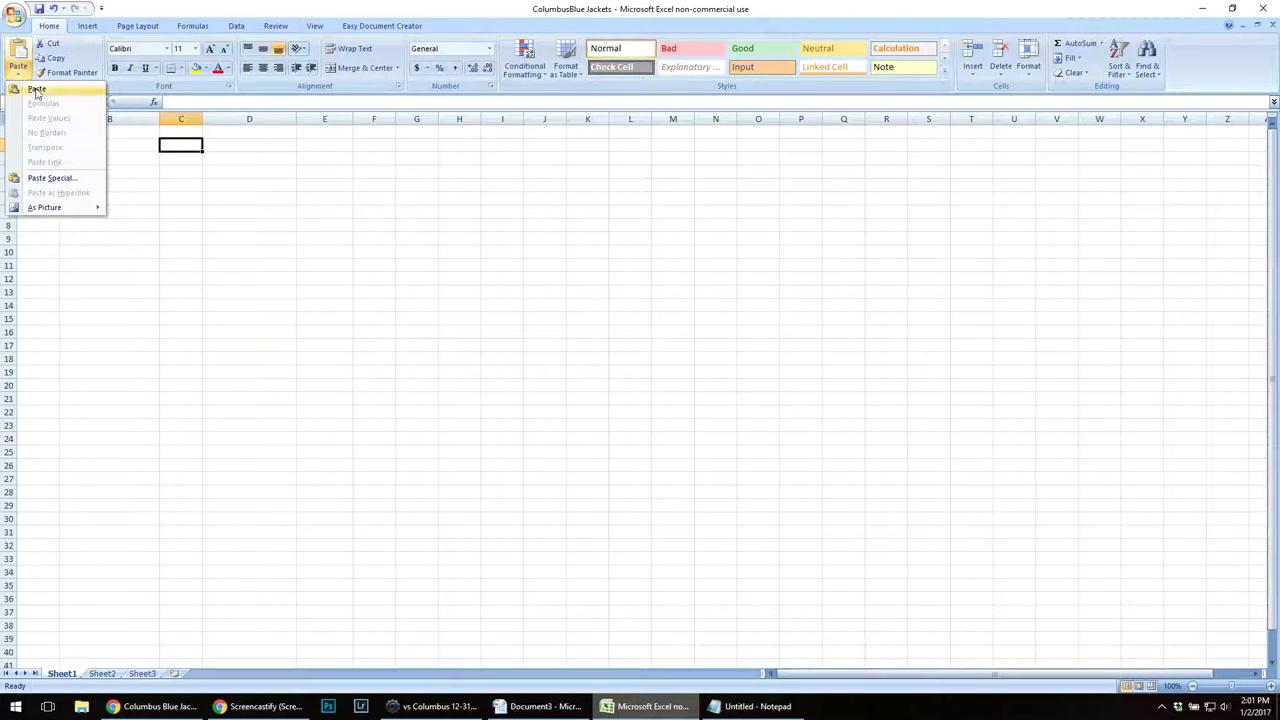
{"action": "left_click", "coordinate": [57, 179]}
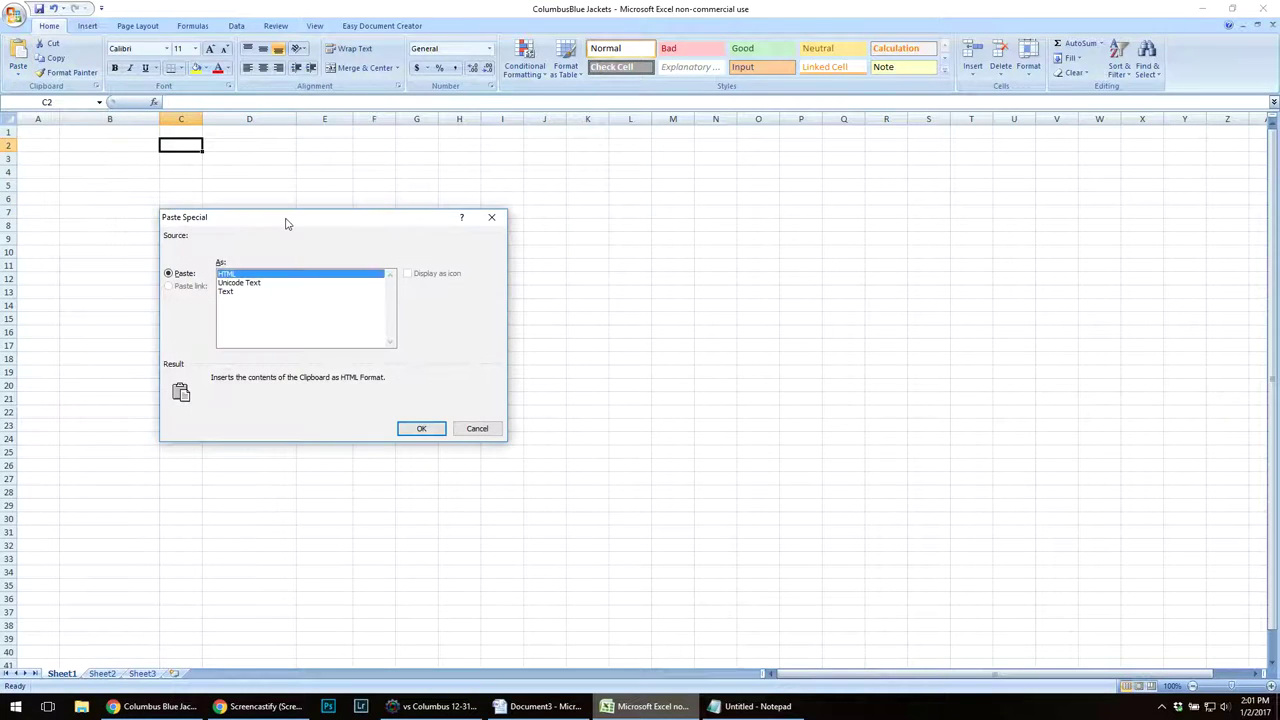
{"action": "left_click", "coordinate": [228, 291]}
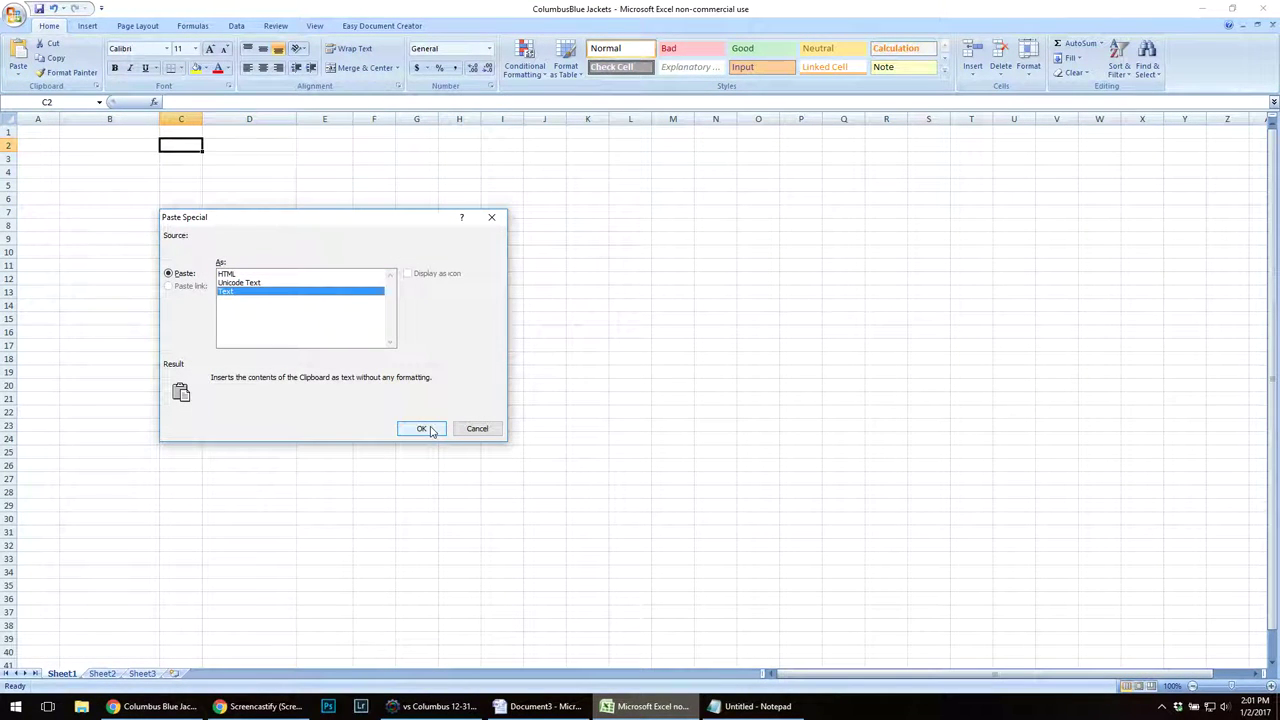
{"action": "left_click", "coordinate": [422, 429]}
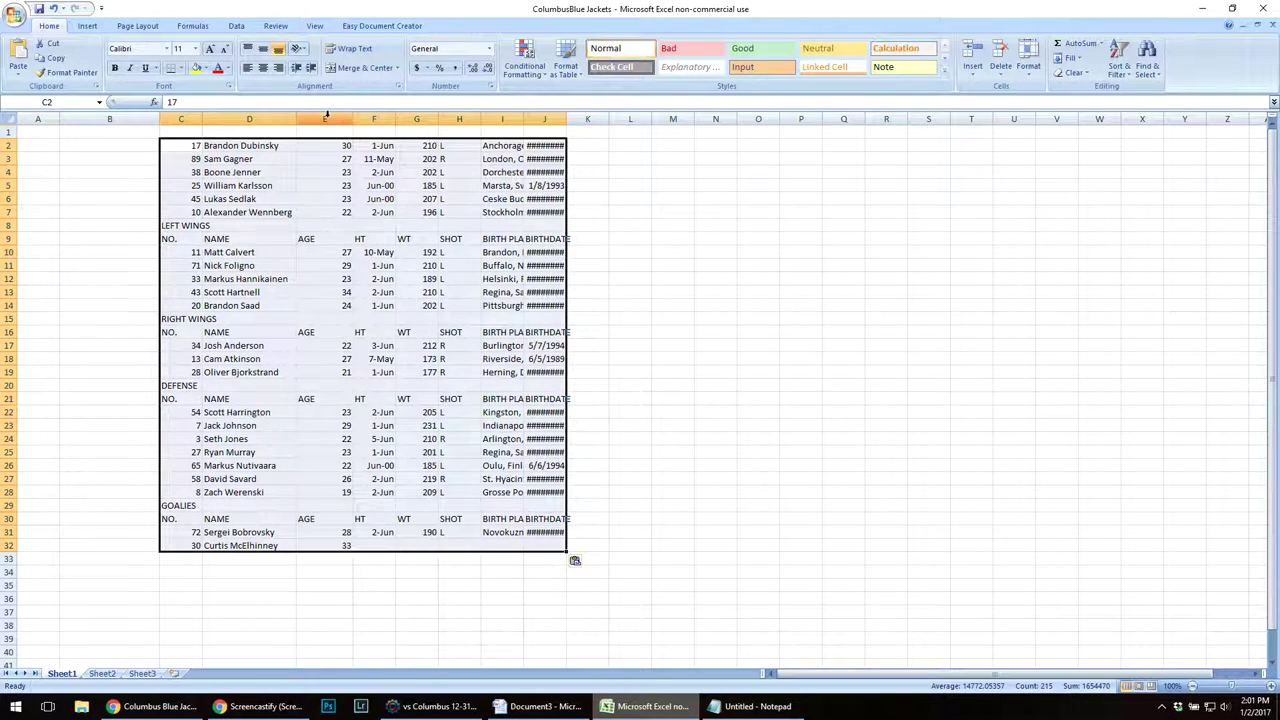
- Clear columns E:K and fill 'forward' into E2 down through E19
{"action": "left_click_drag", "start_coordinate": [325, 113], "coordinate": [573, 131]}
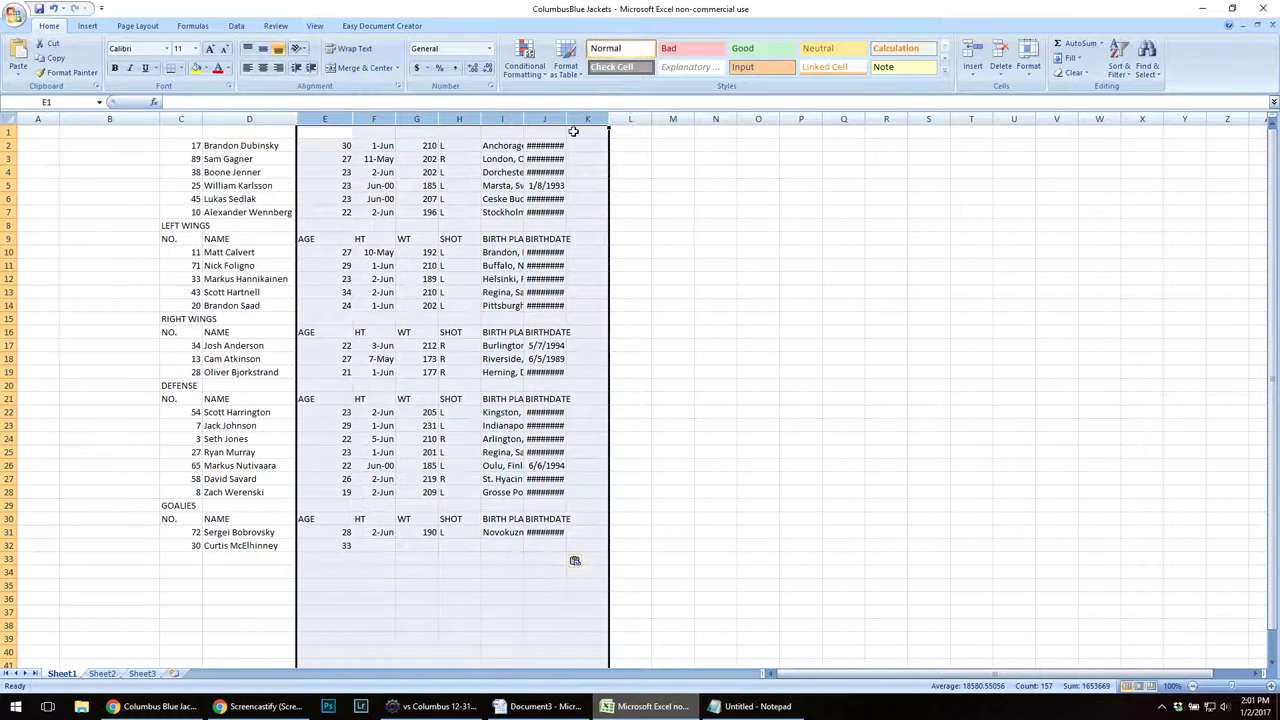
{"action": "key", "text": "Delete"}
{"action": "left_click", "coordinate": [320, 148]}
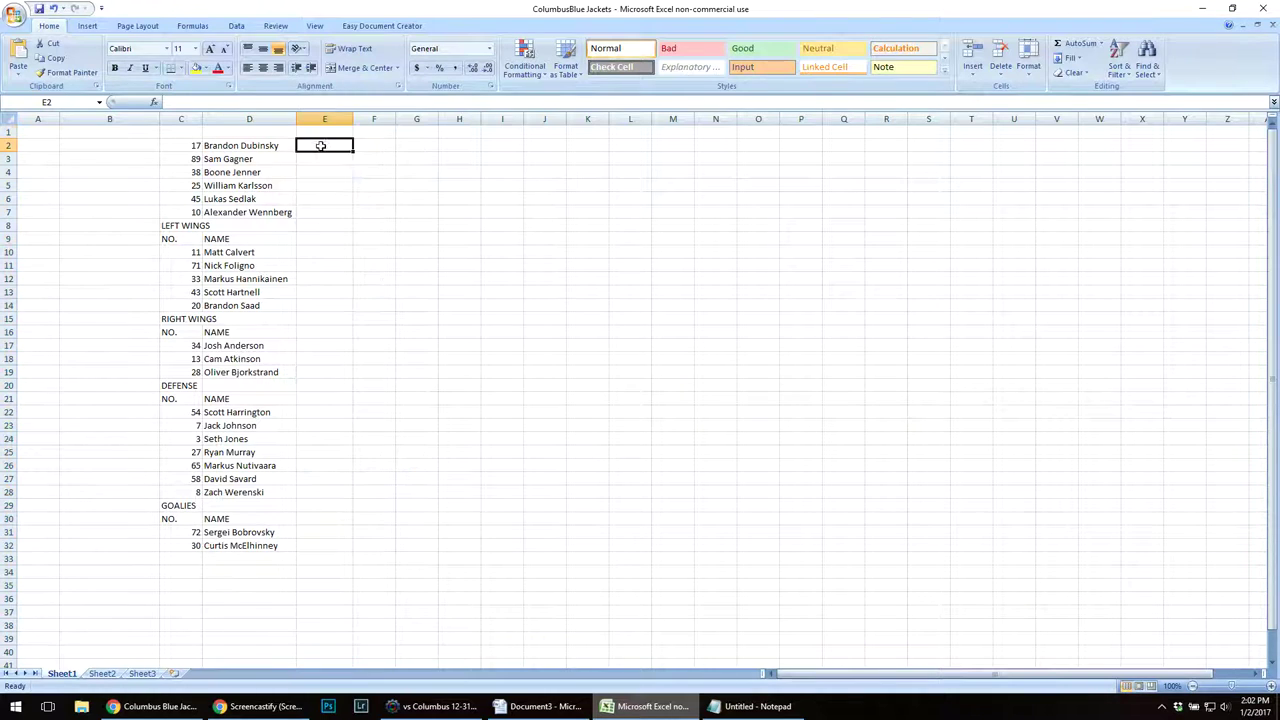
{"action": "type", "text": "forwar"}
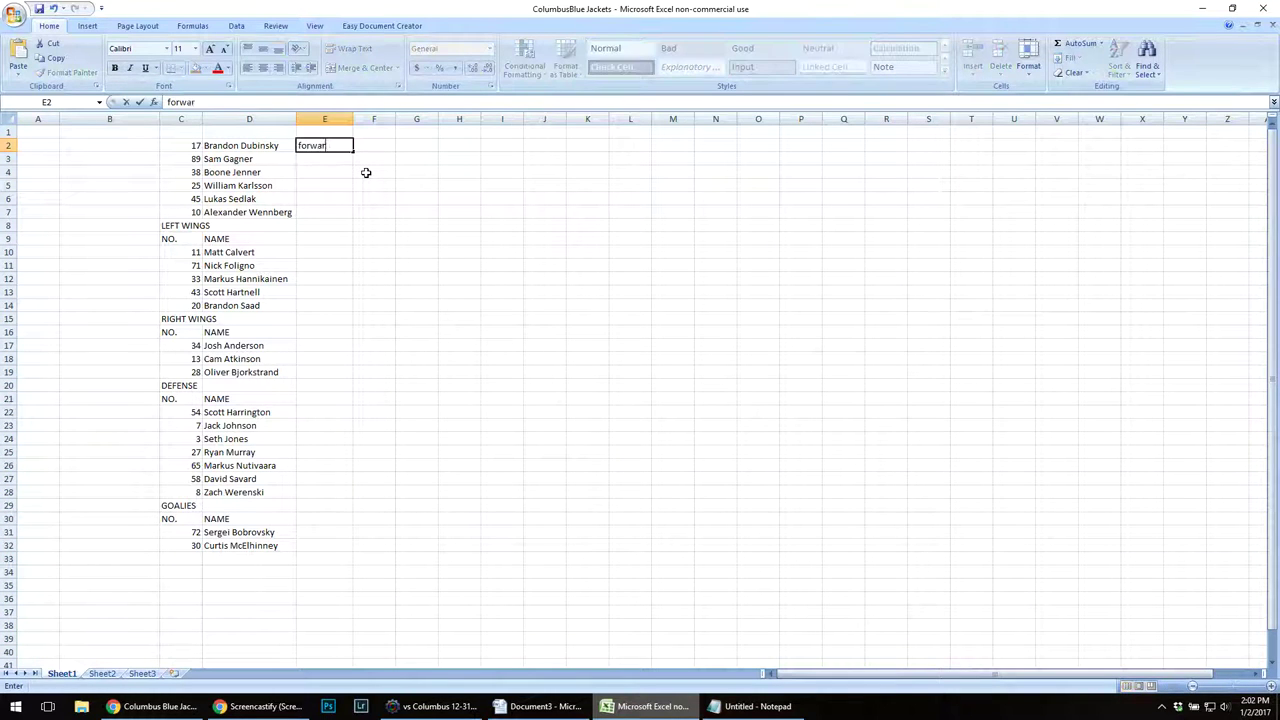
{"action": "type", "text": "ds"}
{"action": "key", "text": "Return"}
{"action": "left_click", "coordinate": [345, 150]}
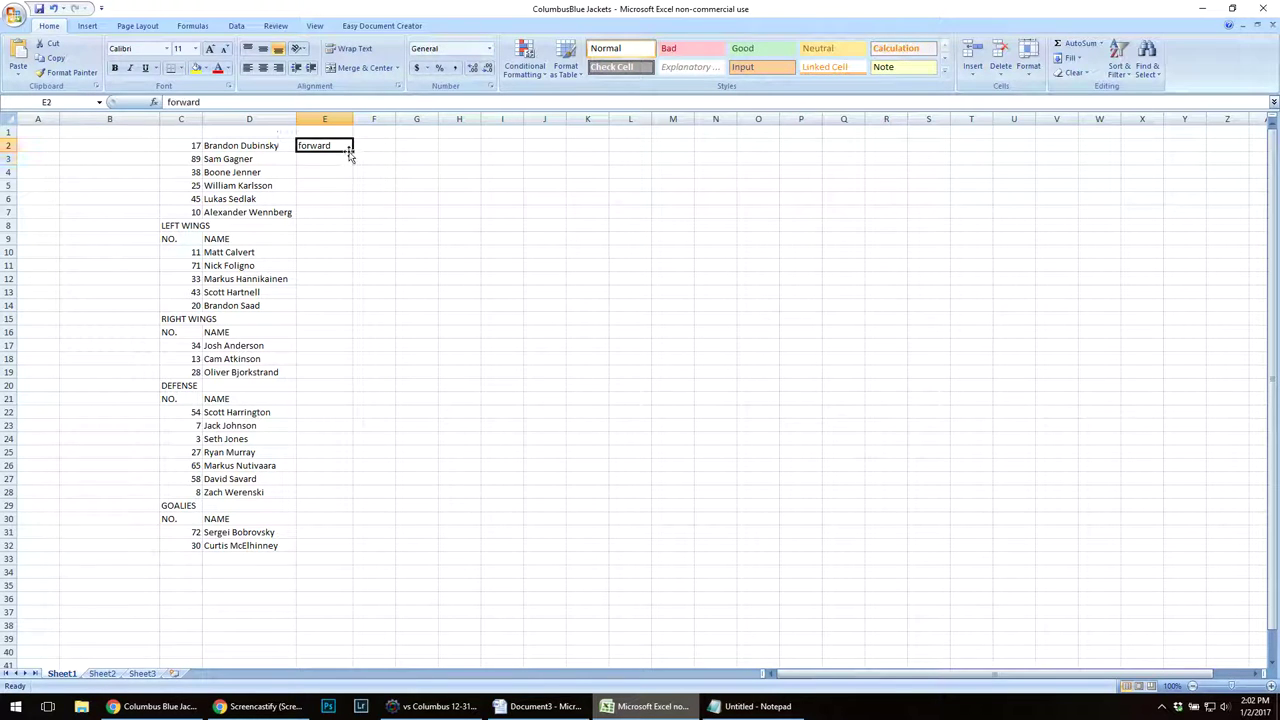
{"action": "left_click_drag", "start_coordinate": [350, 155], "coordinate": [353, 378]}
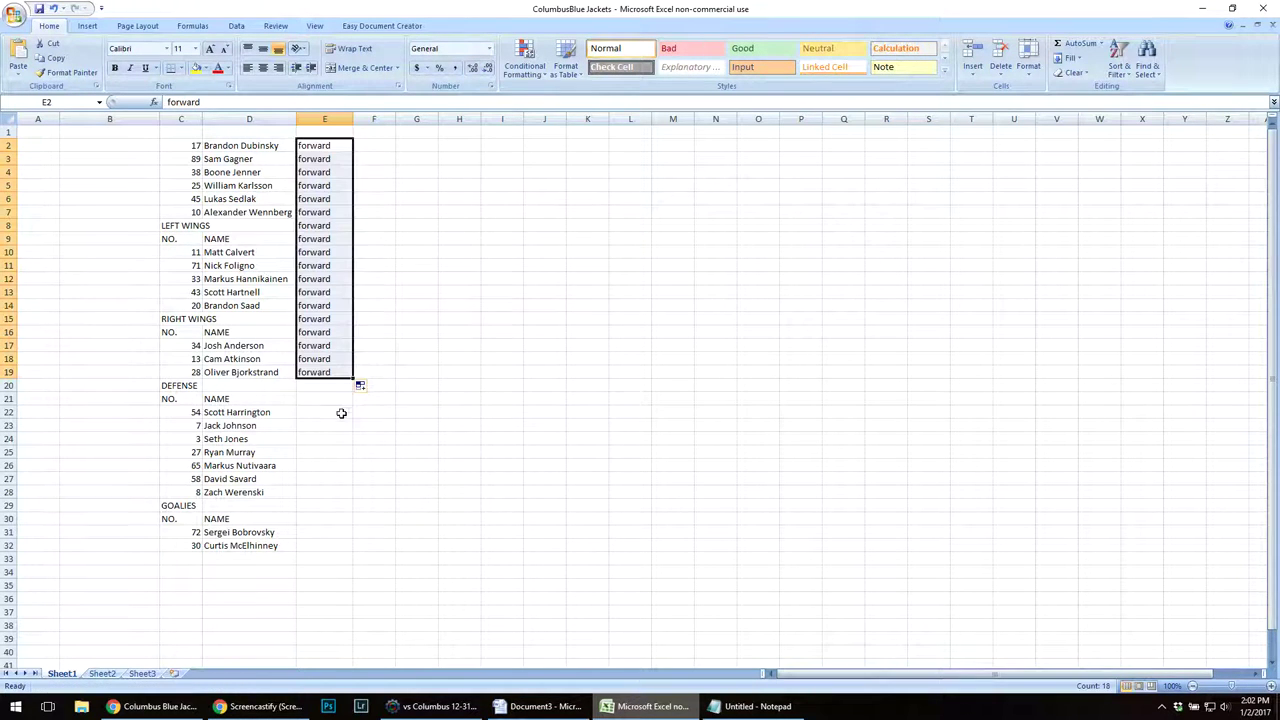
- Fill 'defenseman' into E22:E28 and 'goalie' into E31:E32
{"action": "left_click", "coordinate": [341, 413]}
{"action": "type", "text": "defensema"}
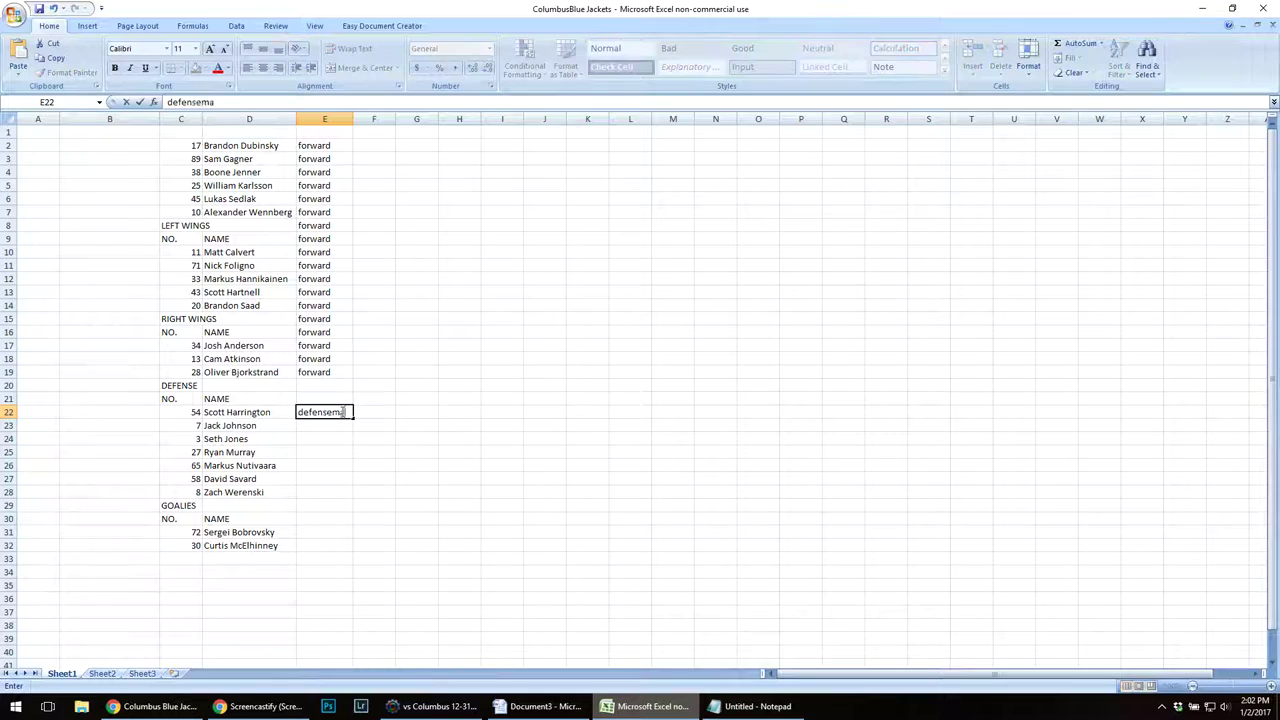
{"action": "type", "text": "n"}
{"action": "key", "text": "Return"}
{"action": "left_click", "coordinate": [345, 413]}
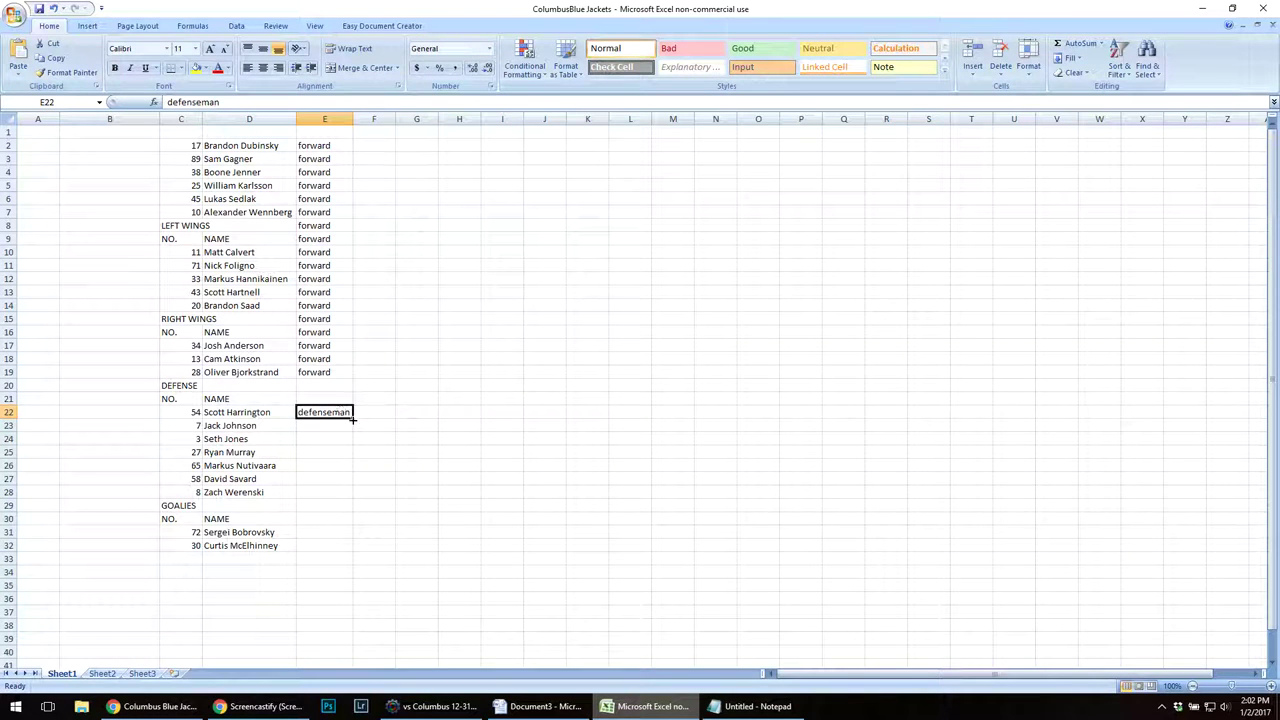
{"action": "left_click_drag", "start_coordinate": [352, 420], "coordinate": [354, 494]}
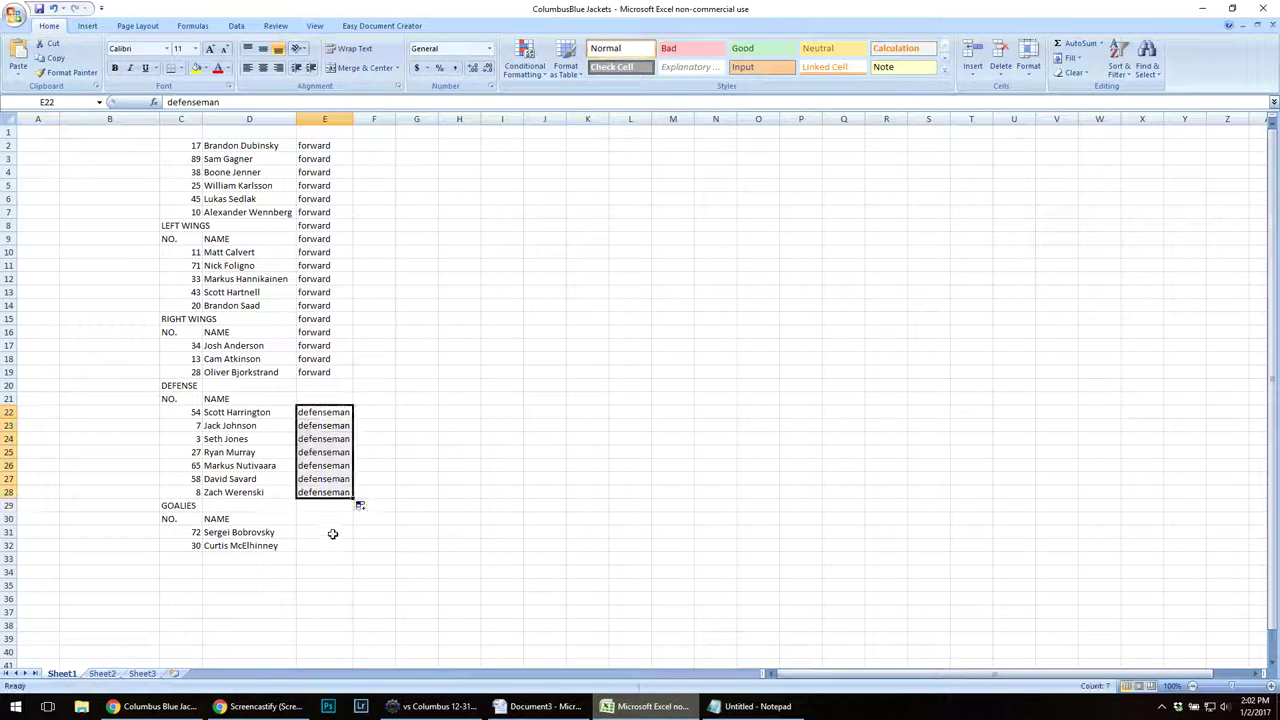
{"action": "left_click", "coordinate": [333, 533]}
{"action": "type", "text": "goalie"}
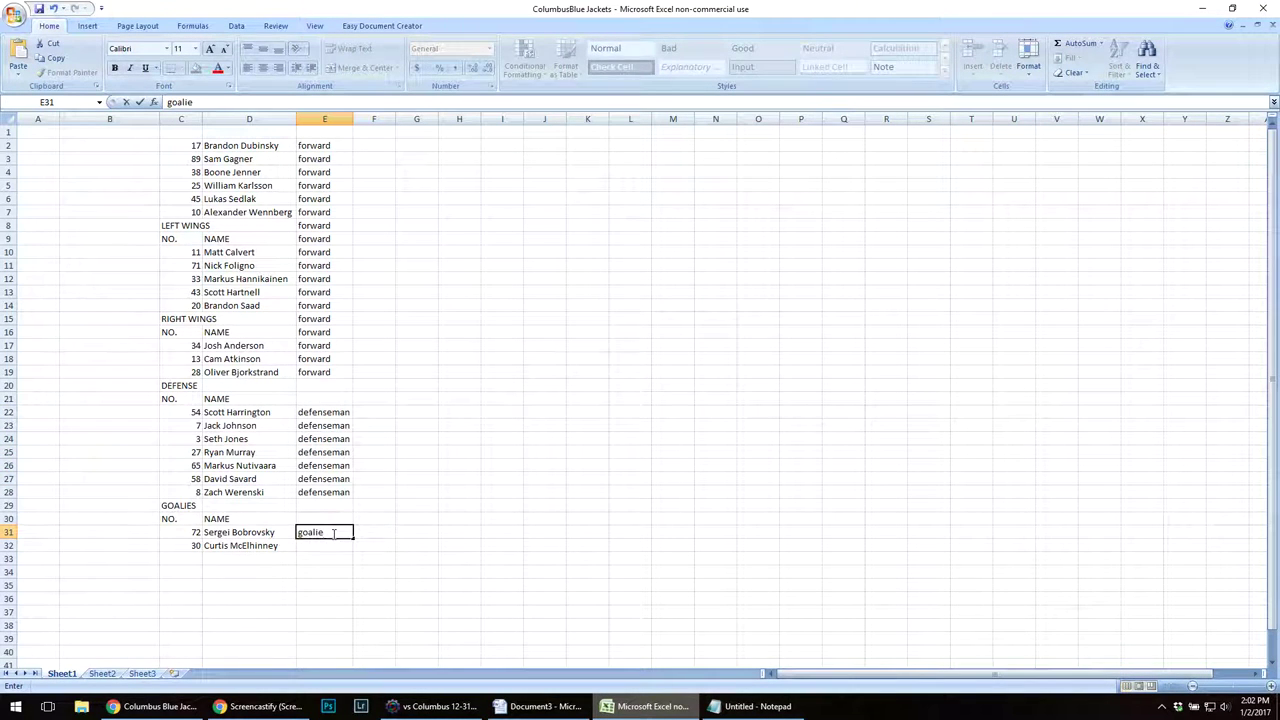
{"action": "key", "text": "Return"}
{"action": "type", "text": "goalie"}
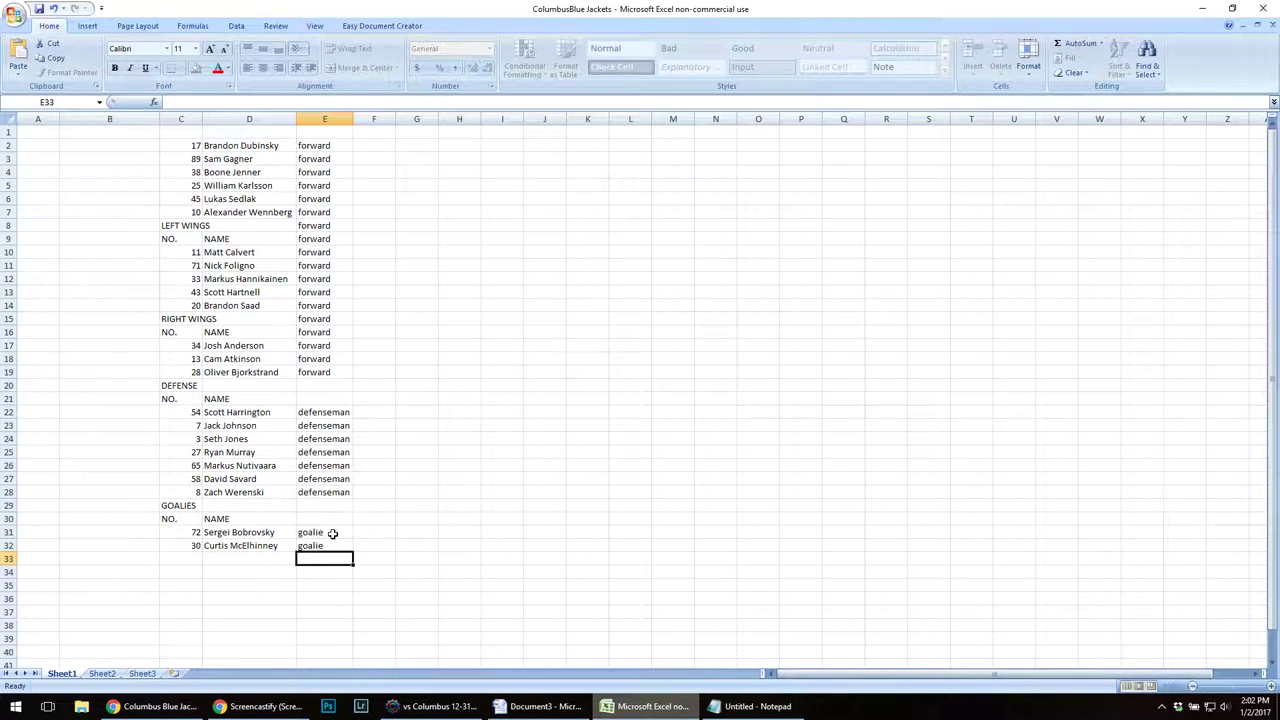
{"action": "key", "text": "Return"}
- Delete the LEFT WINGS, RIGHT WINGS, DEFENSE and GOALIES heading rows from the roster
{"action": "left_click_drag", "start_coordinate": [8, 225], "coordinate": [8, 239]}
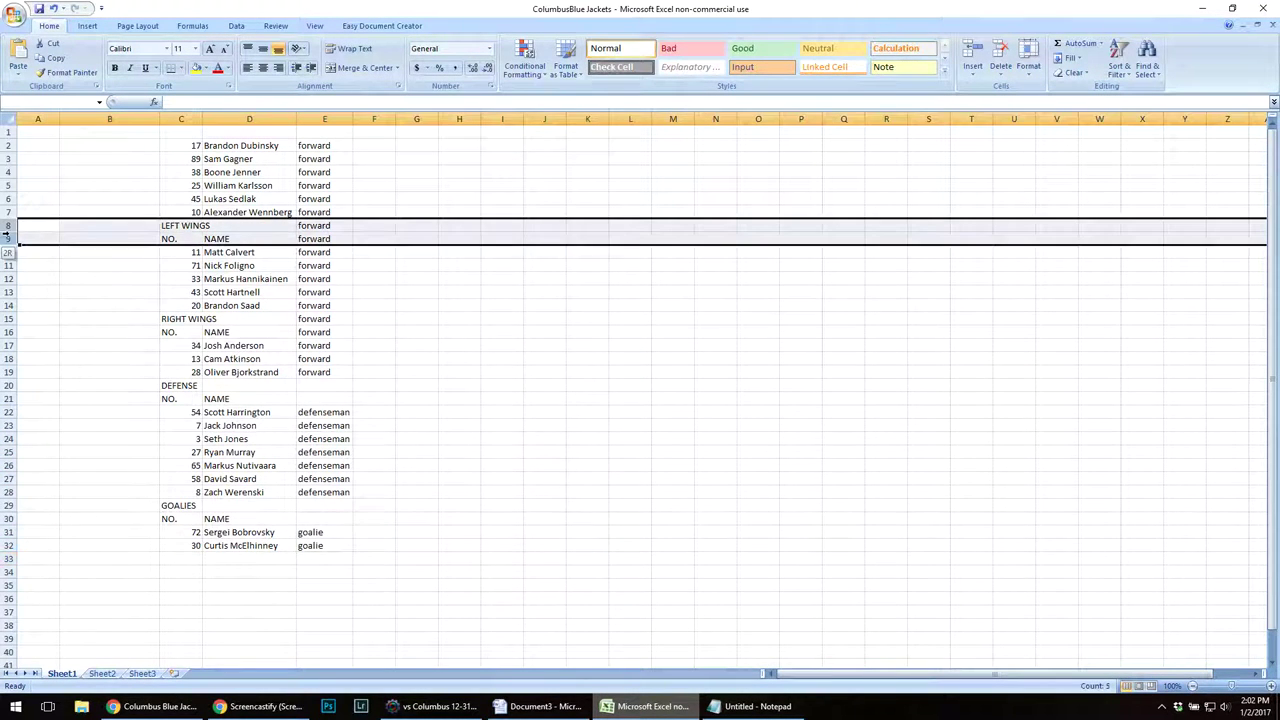
{"action": "left_click_drag", "start_coordinate": [8, 318], "coordinate": [8, 332]}
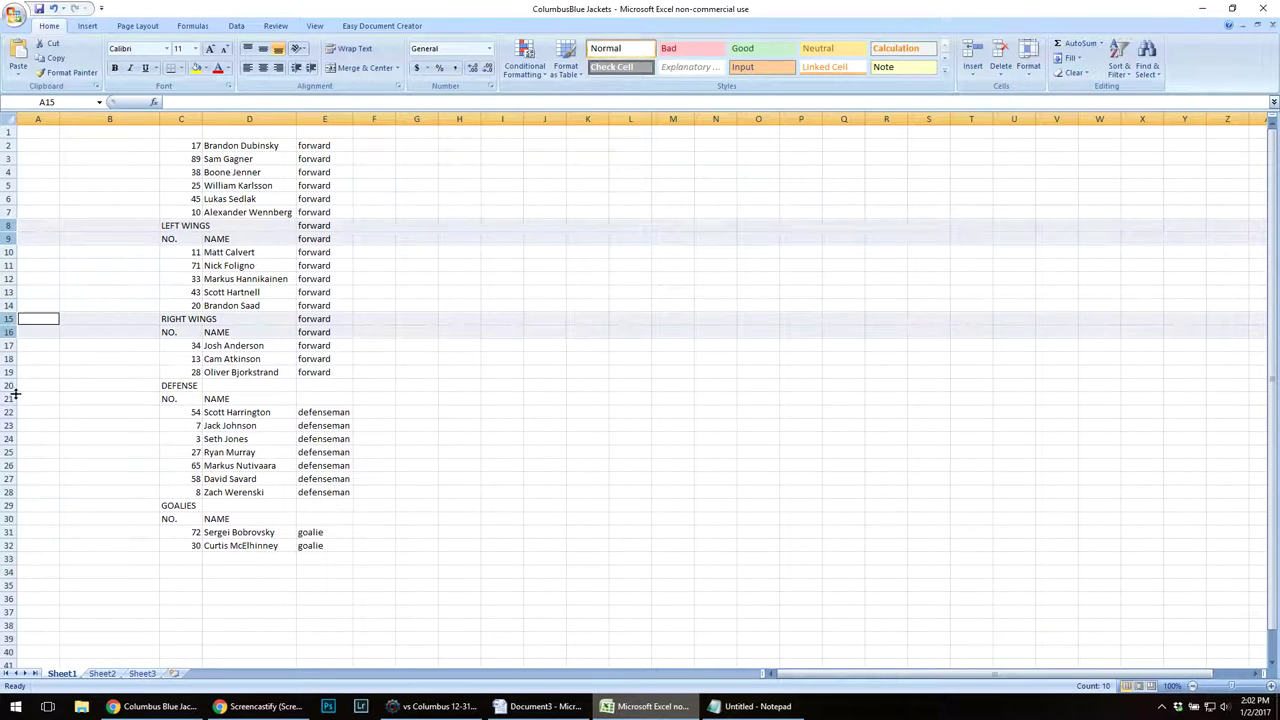
{"action": "left_click_drag", "start_coordinate": [6, 385], "coordinate": [8, 398]}
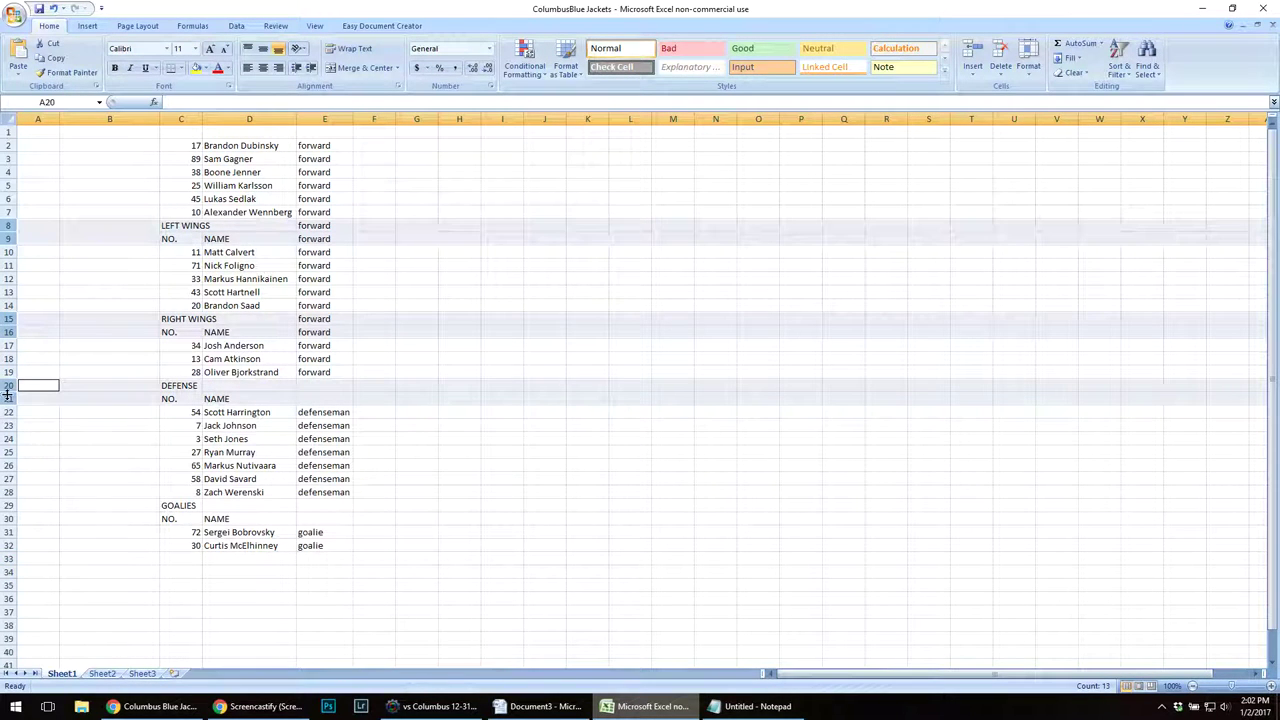
{"action": "left_click_drag", "start_coordinate": [8, 505], "coordinate": [8, 518]}
{"action": "right_click", "coordinate": [8, 518]}
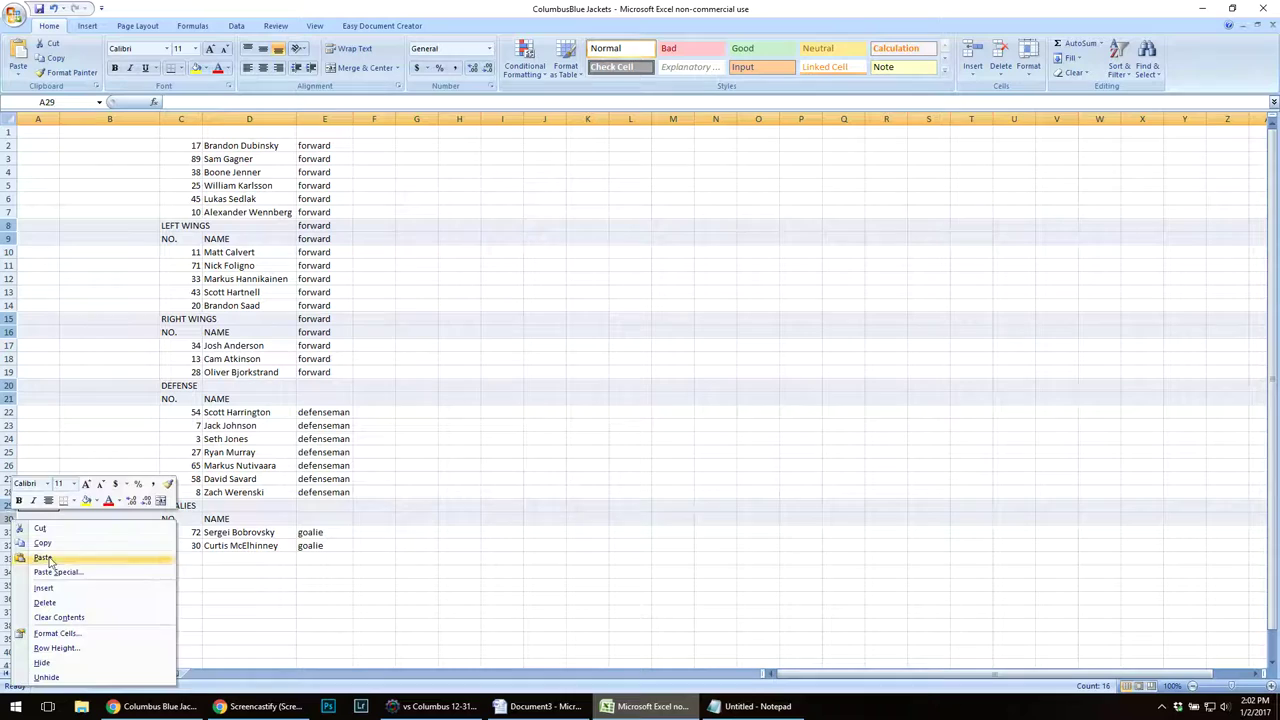
{"action": "left_click", "coordinate": [46, 600]}
{"action": "left_click", "coordinate": [248, 385]}
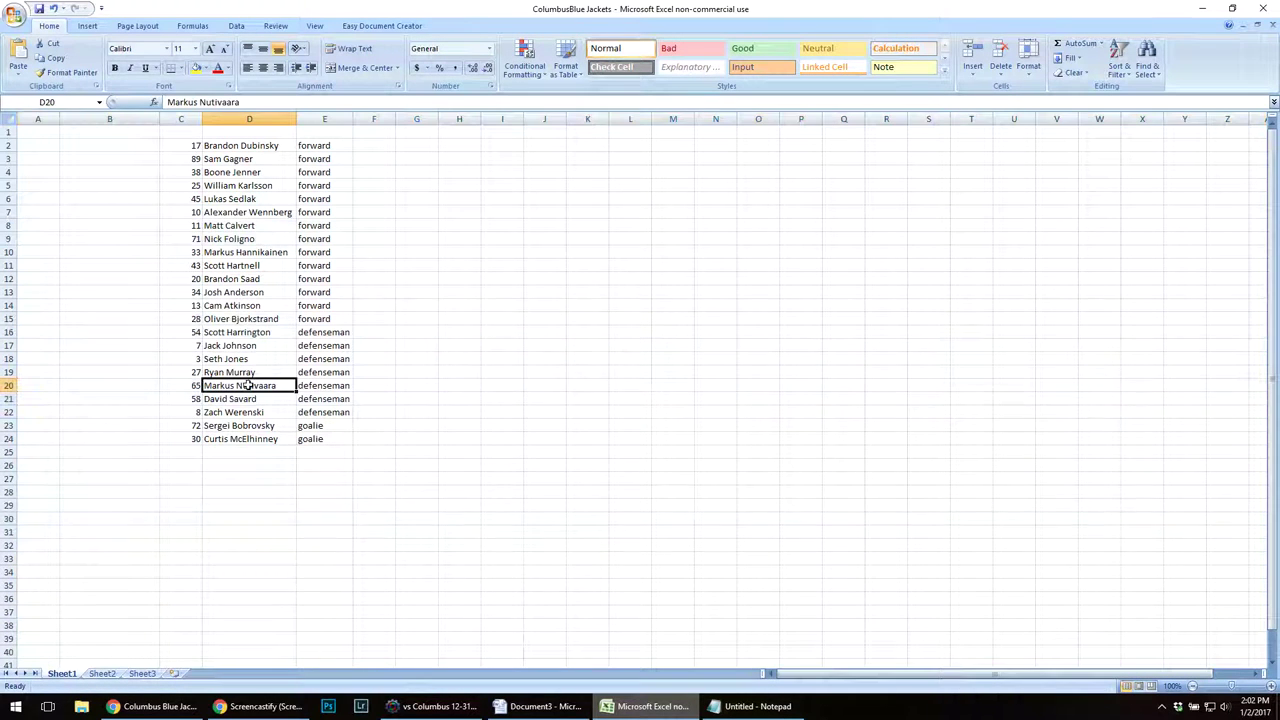
- Enter headers abb, Full Team Name, Number, Player, Position in A1:E1, then start A2 with 'c'
{"action": "left_click", "coordinate": [38, 131]}
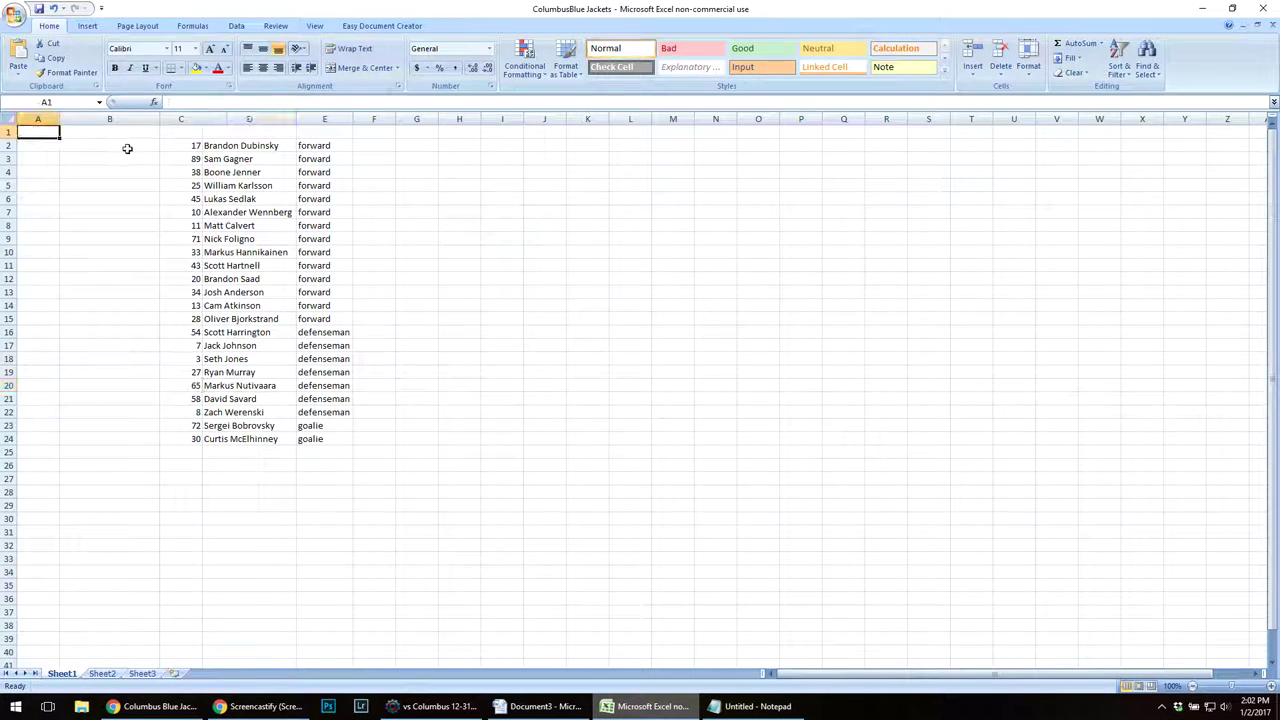
{"action": "type", "text": "abb"}
{"action": "key", "text": "Tab"}
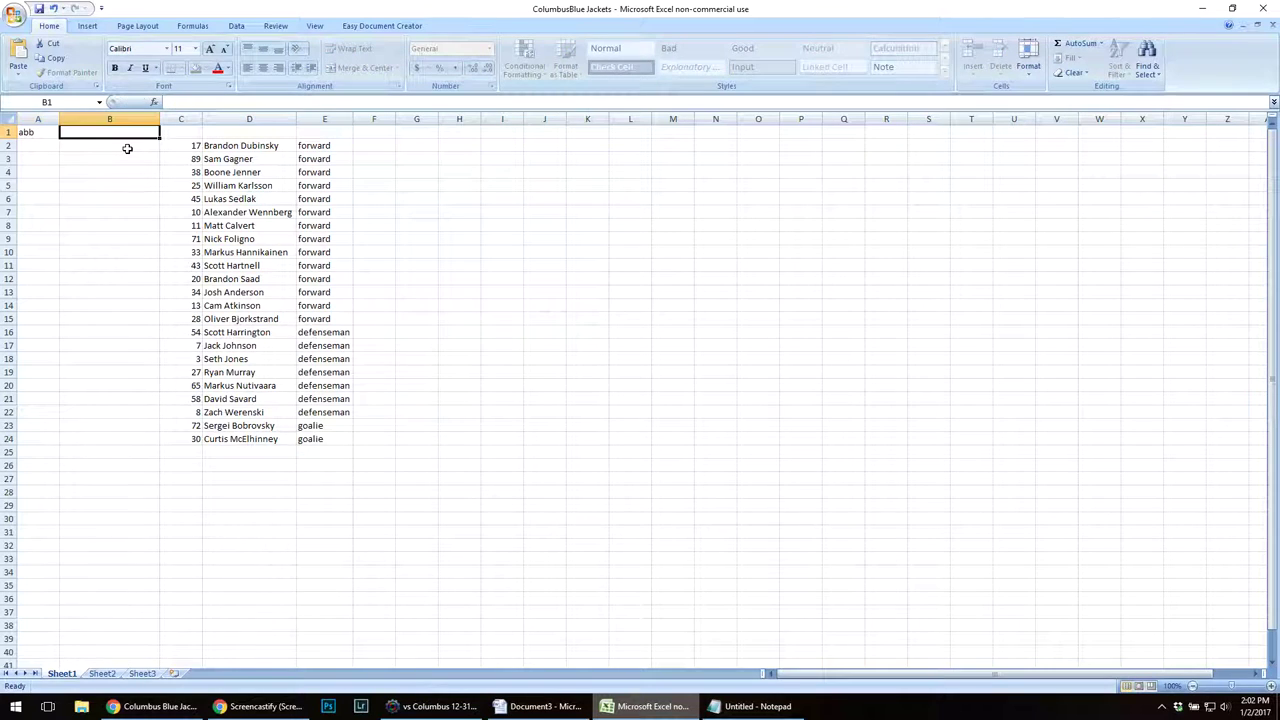
{"action": "type", "text": "Full Team Name"}
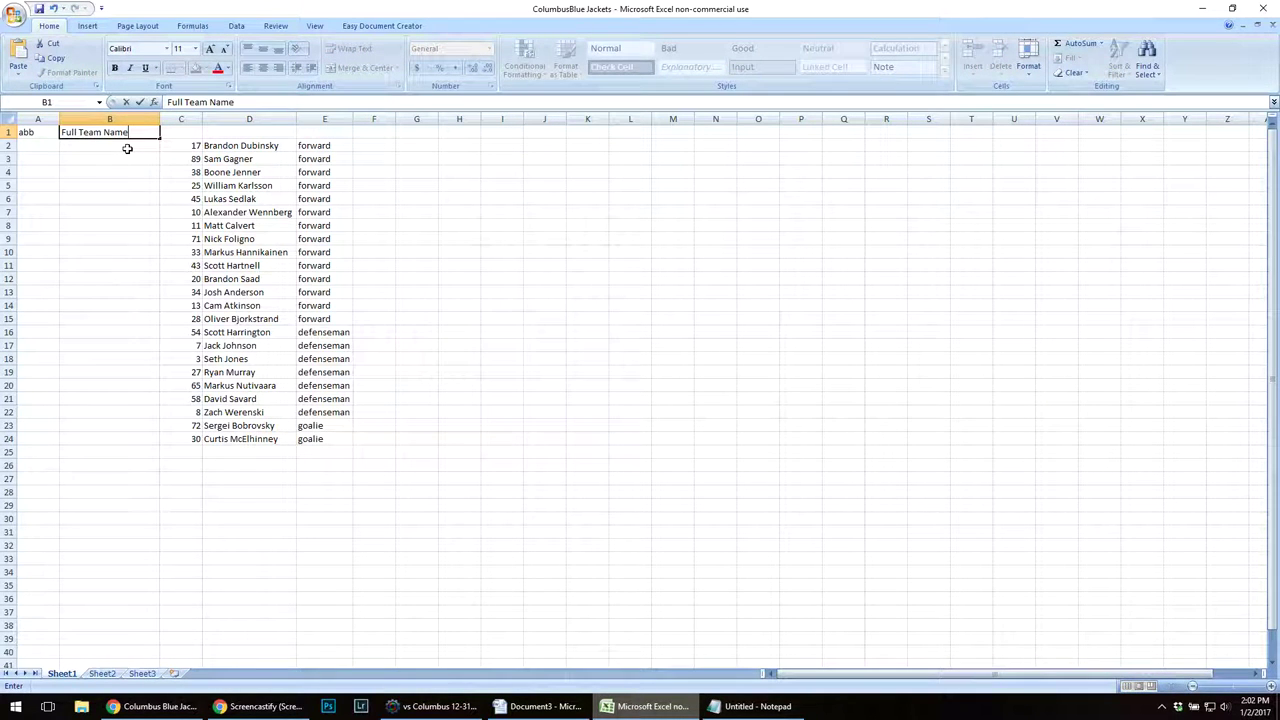
{"action": "key", "text": "Tab"}
{"action": "type", "text": "Number"}
{"action": "key", "text": "Tab"}
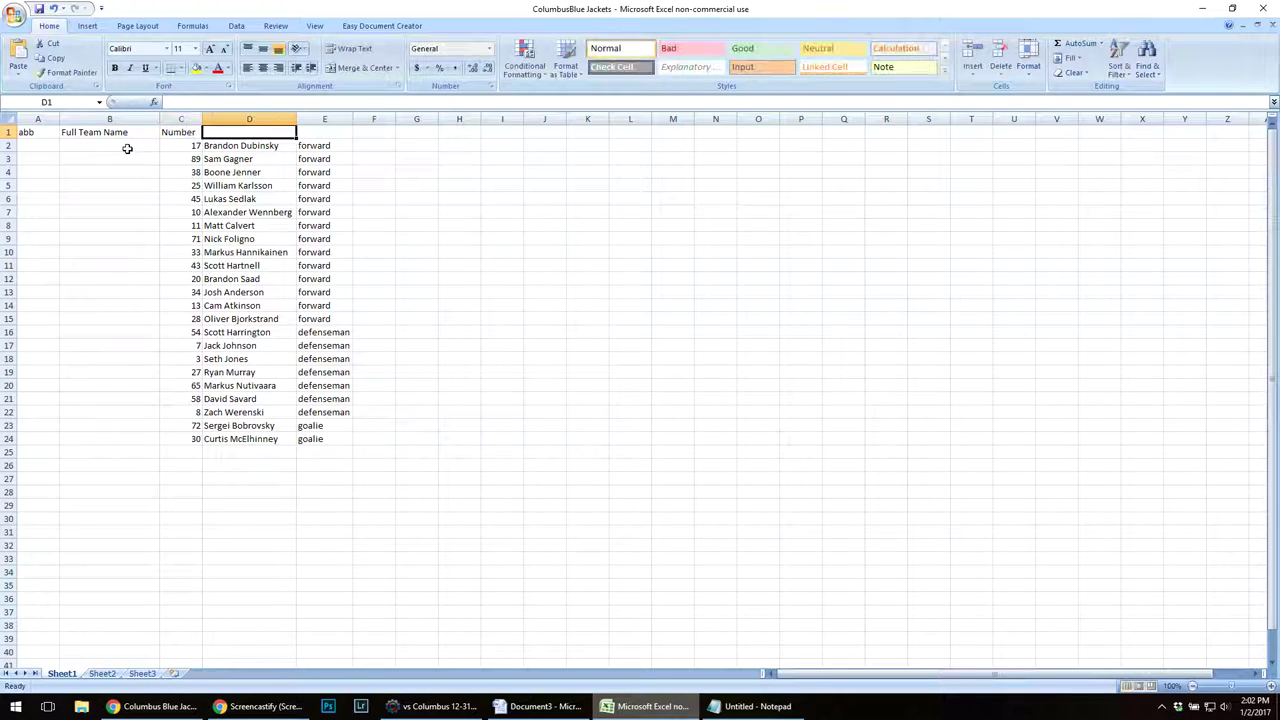
{"action": "type", "text": "Player"}
{"action": "key", "text": "Tab"}
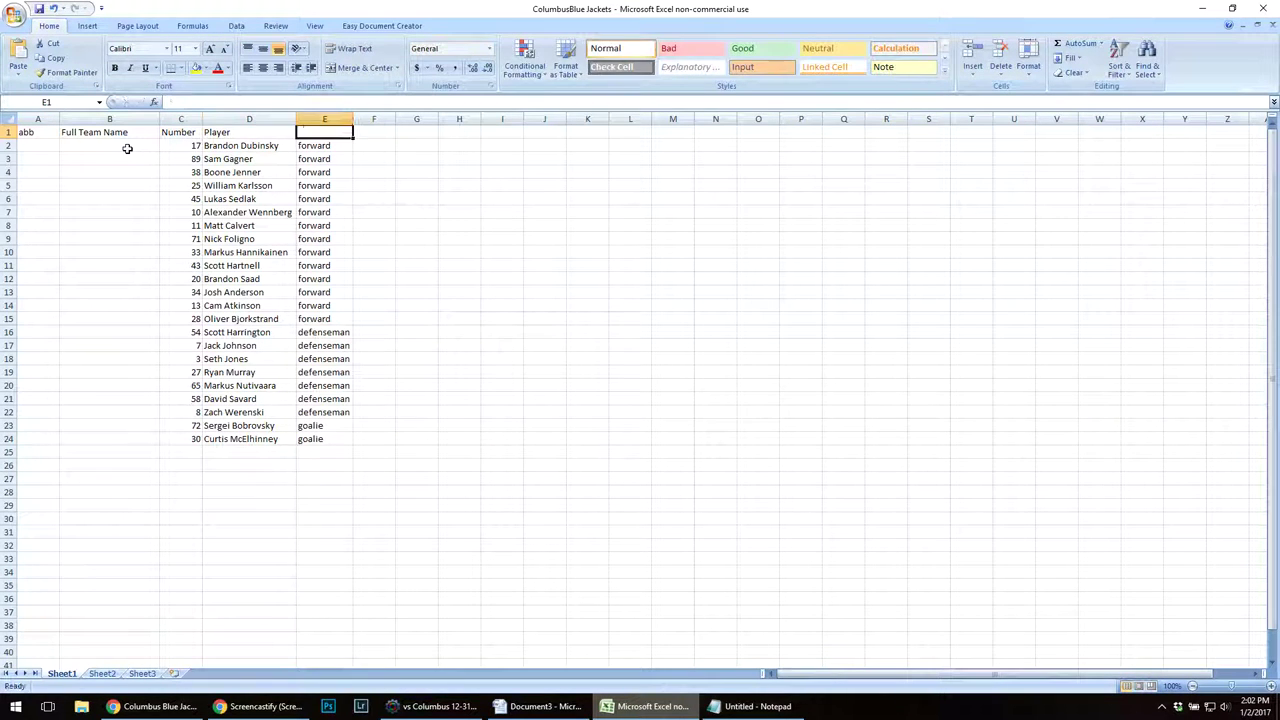
{"action": "type", "text": "Position"}
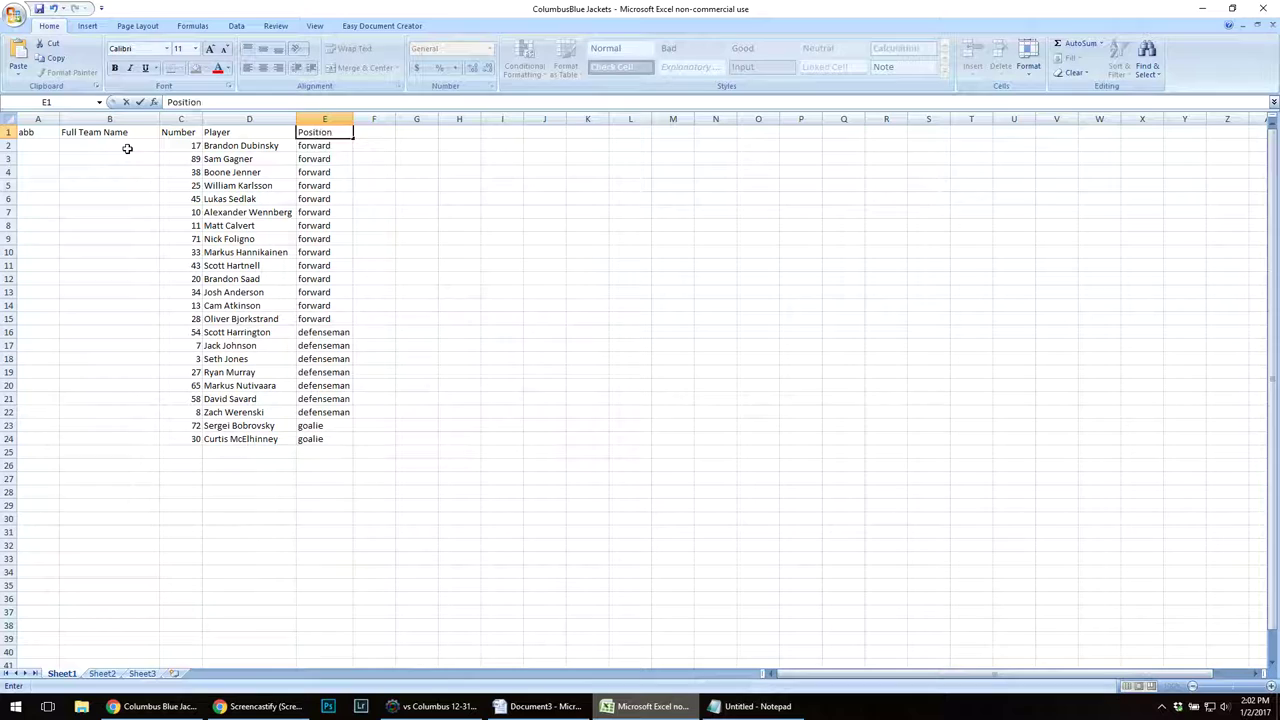
{"action": "key", "text": "Return"}
{"action": "left_click", "coordinate": [34, 145]}
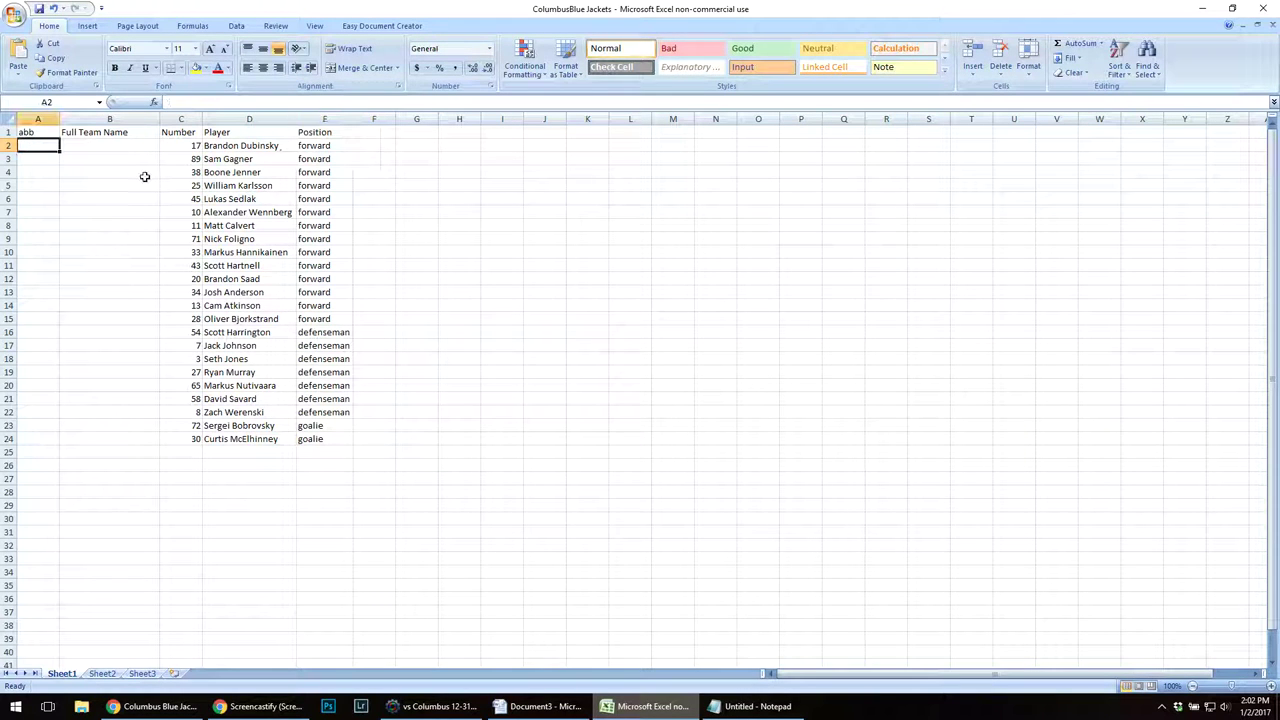
{"action": "type", "text": "c"}
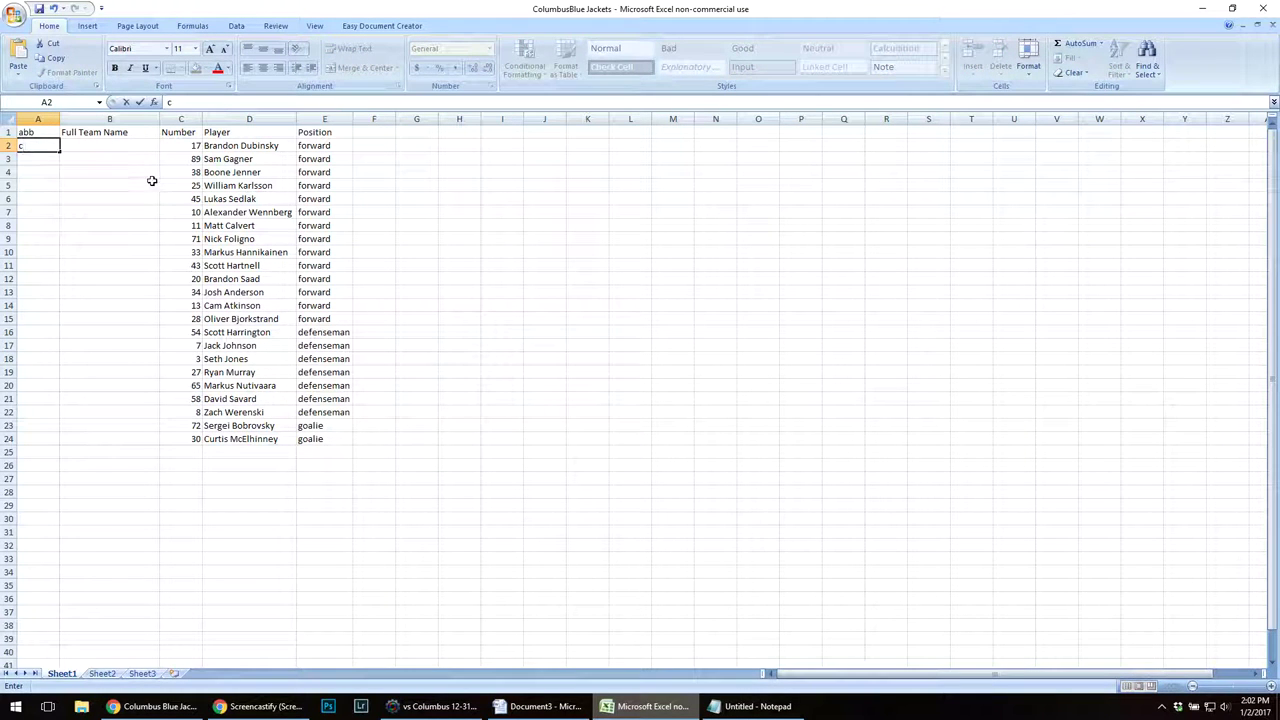
- Put 'Columbus Blue Jackets' in B2 and fill 'c' and the team name down to row 24
{"action": "left_click", "coordinate": [94, 147]}
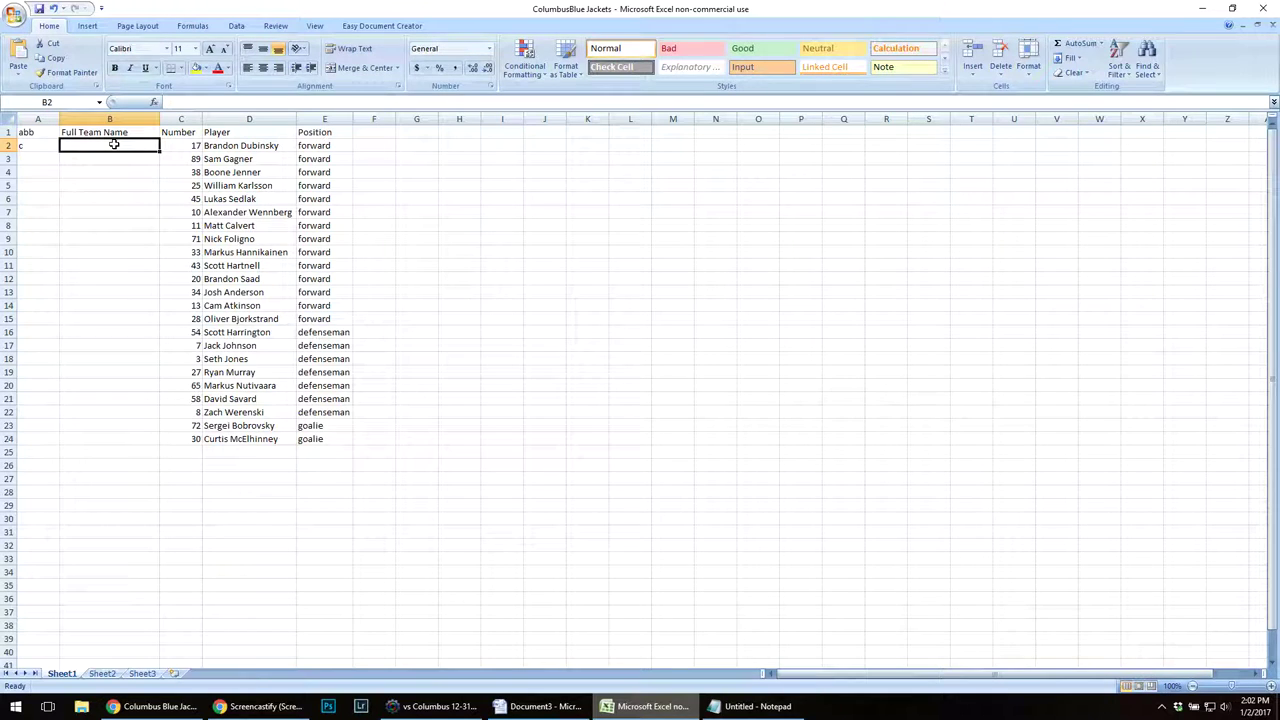
{"action": "type", "text": "C"}
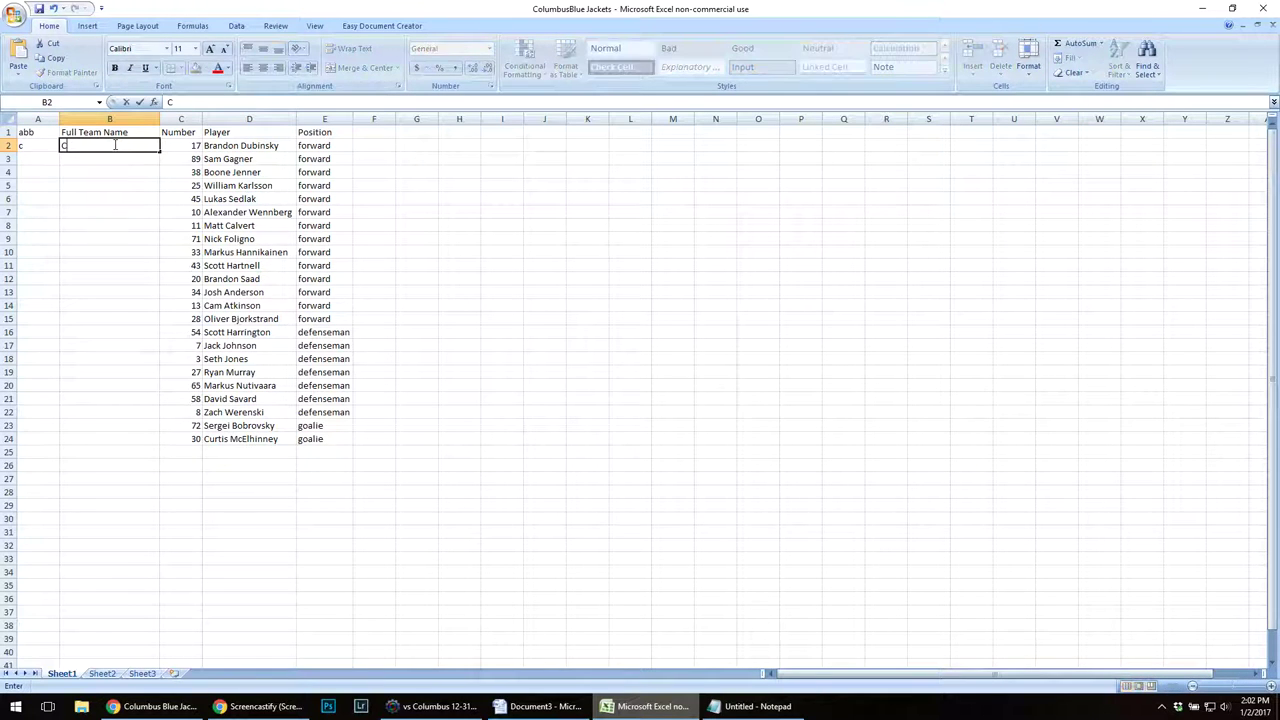
{"action": "type", "text": "olumbus Blue Jackets"}
{"action": "key", "text": "Return"}
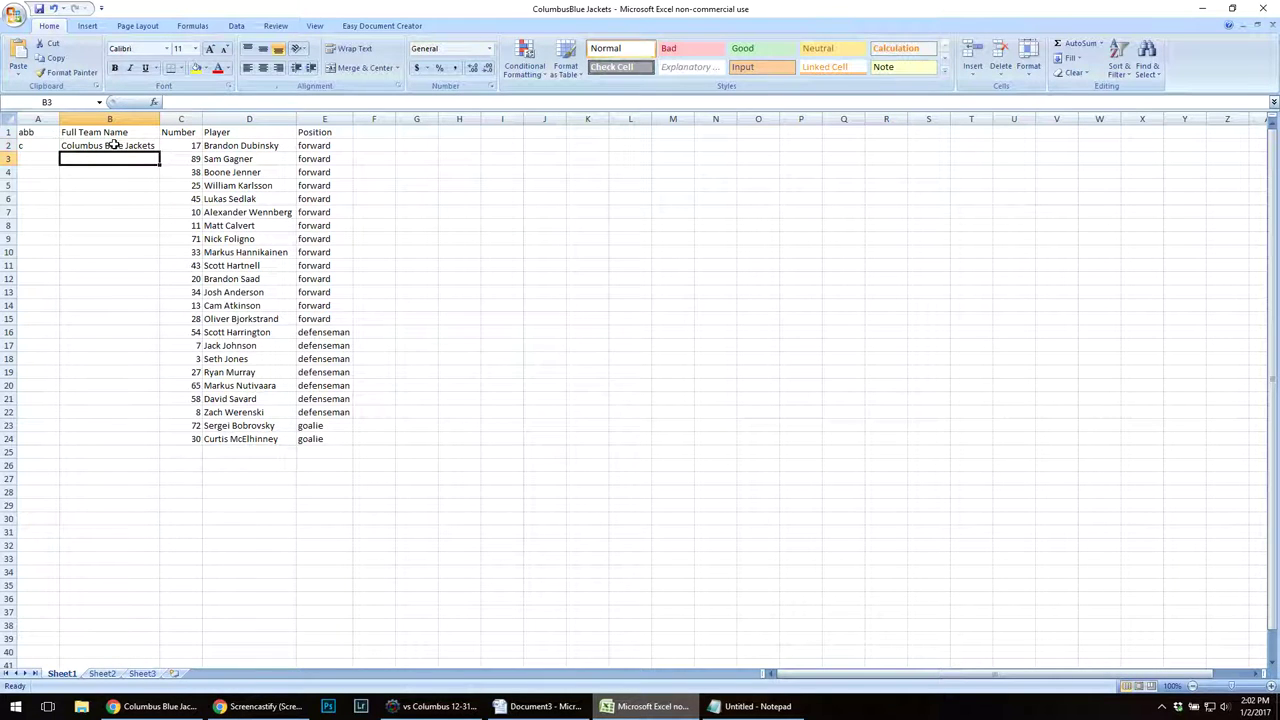
{"action": "left_click_drag", "start_coordinate": [22, 146], "coordinate": [171, 432]}
{"action": "left_click", "coordinate": [268, 303]}
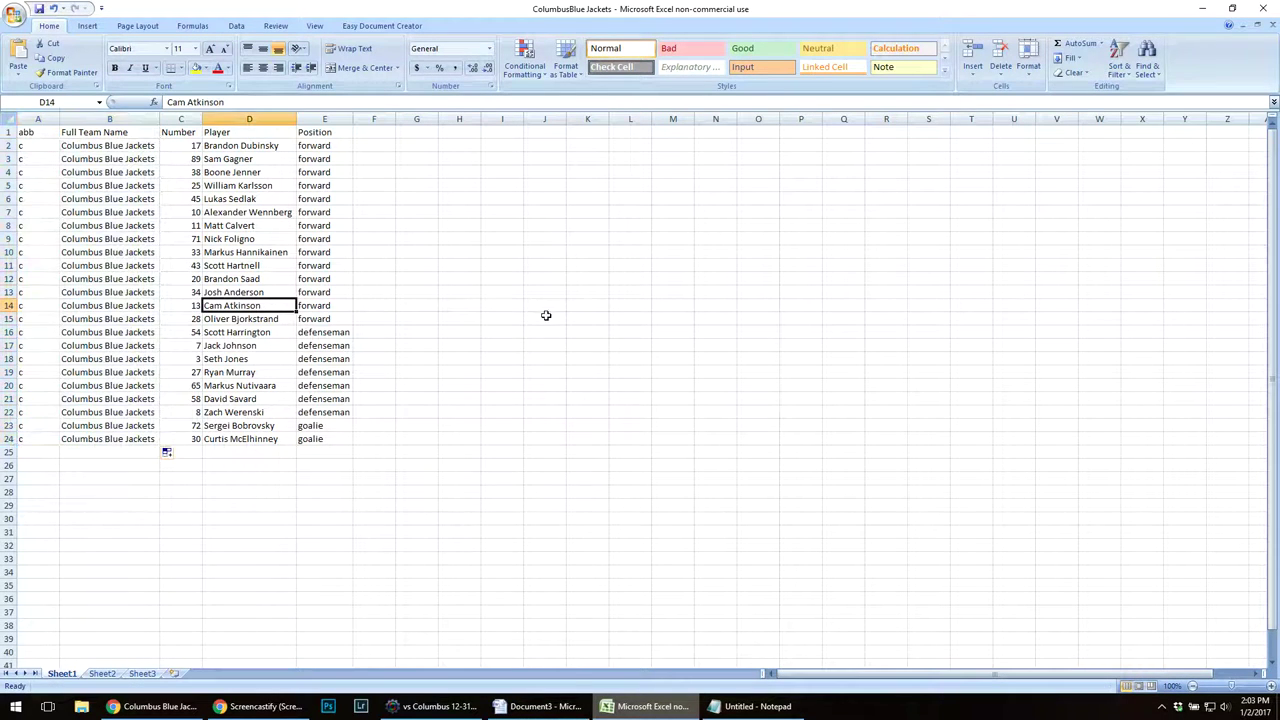
- Save as ColumbusBlue Jackets.xlsx in Code Replacements > NHL > 2016-17, replacing the existing file
{"action": "left_click", "coordinate": [14, 16]}
{"action": "left_click", "coordinate": [44, 136]}
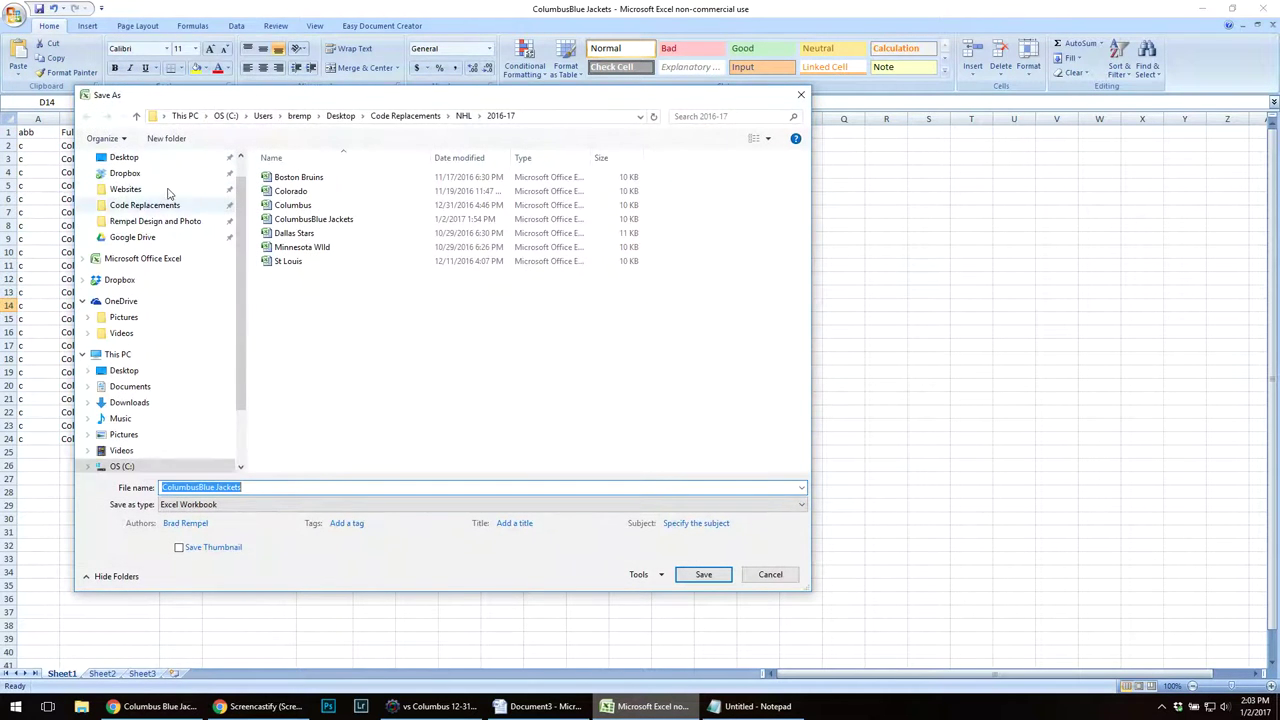
{"action": "left_click", "coordinate": [163, 207]}
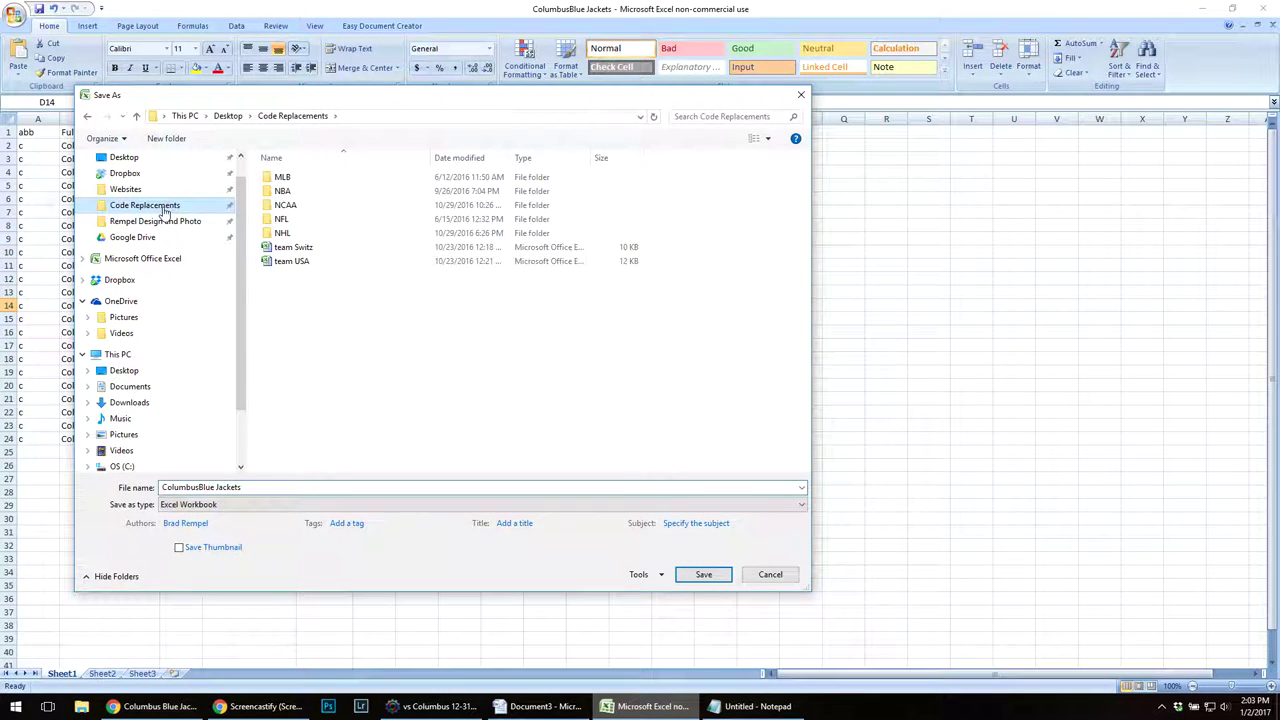
{"action": "left_click", "coordinate": [285, 233]}
{"action": "double_click", "coordinate": [285, 233]}
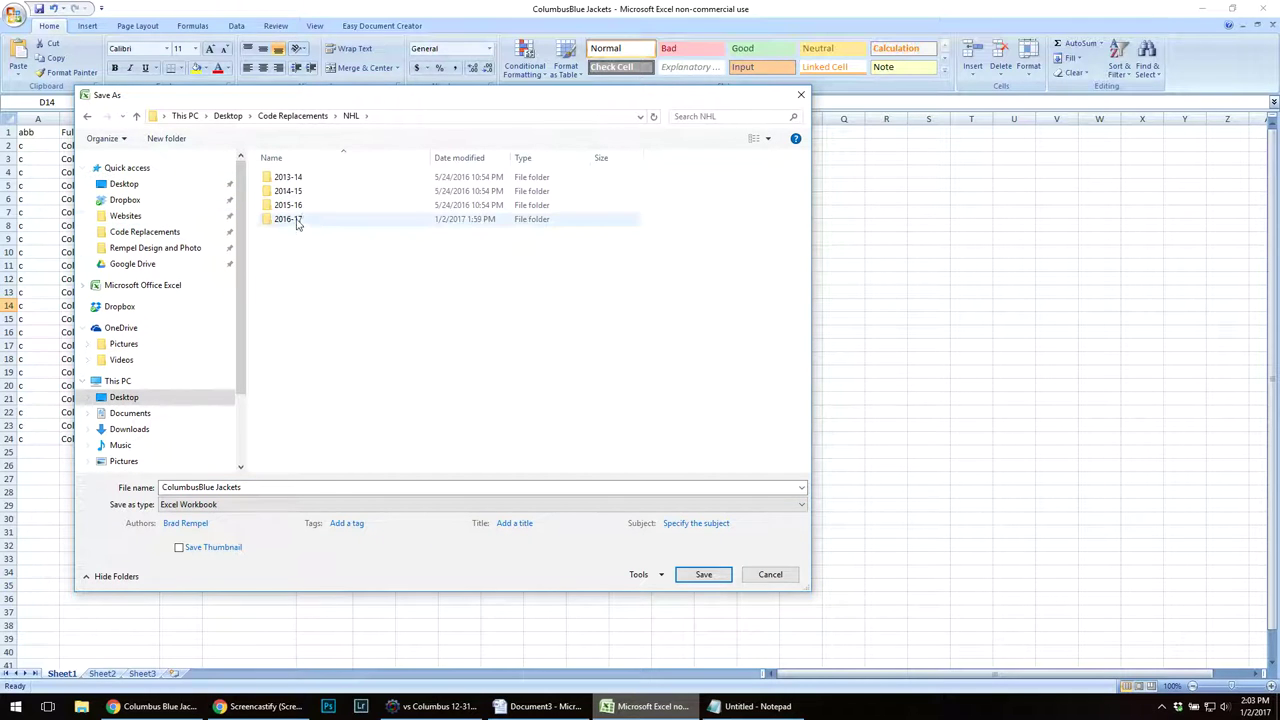
{"action": "double_click", "coordinate": [288, 221]}
{"action": "left_click", "coordinate": [312, 220]}
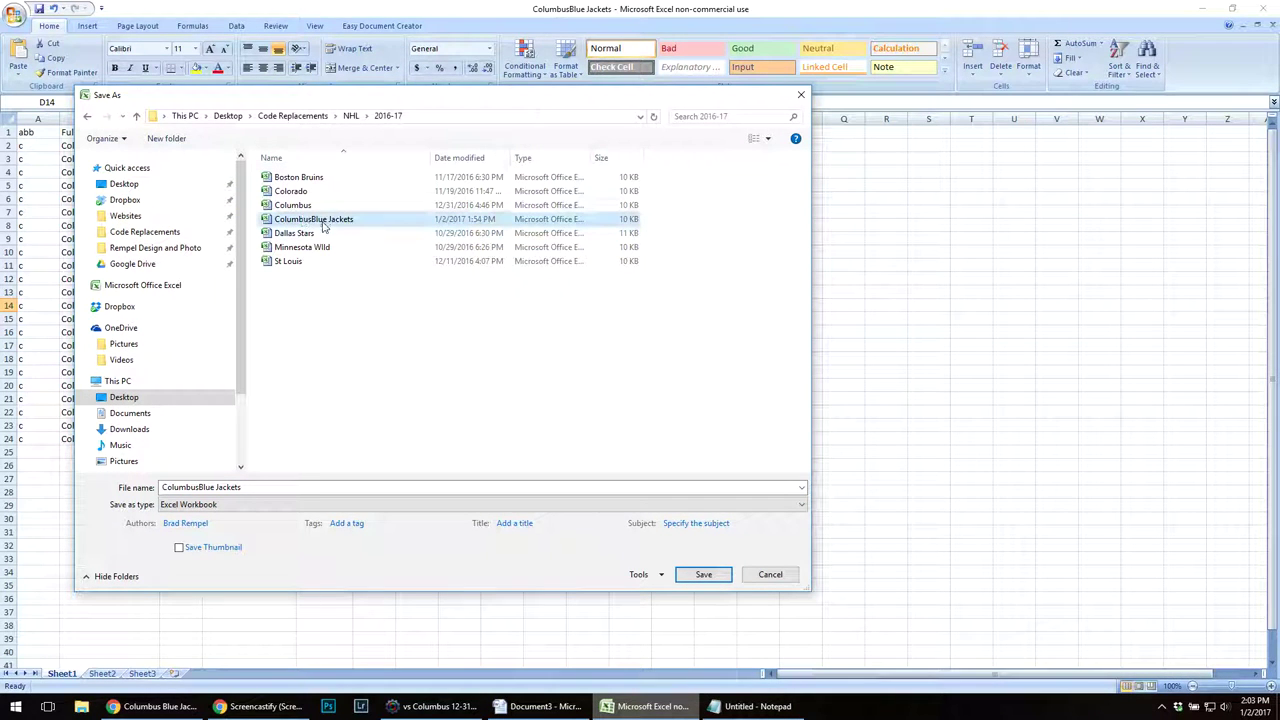
{"action": "left_click", "coordinate": [703, 575]}
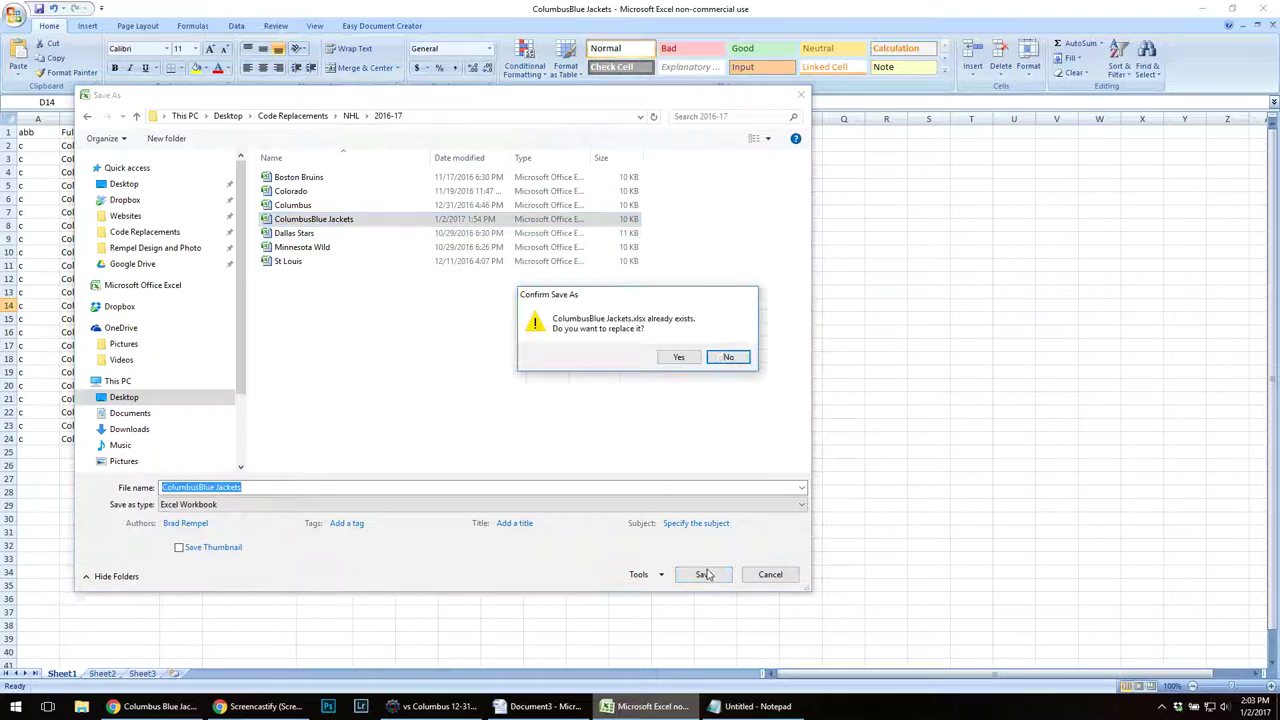
{"action": "left_click", "coordinate": [679, 358]}
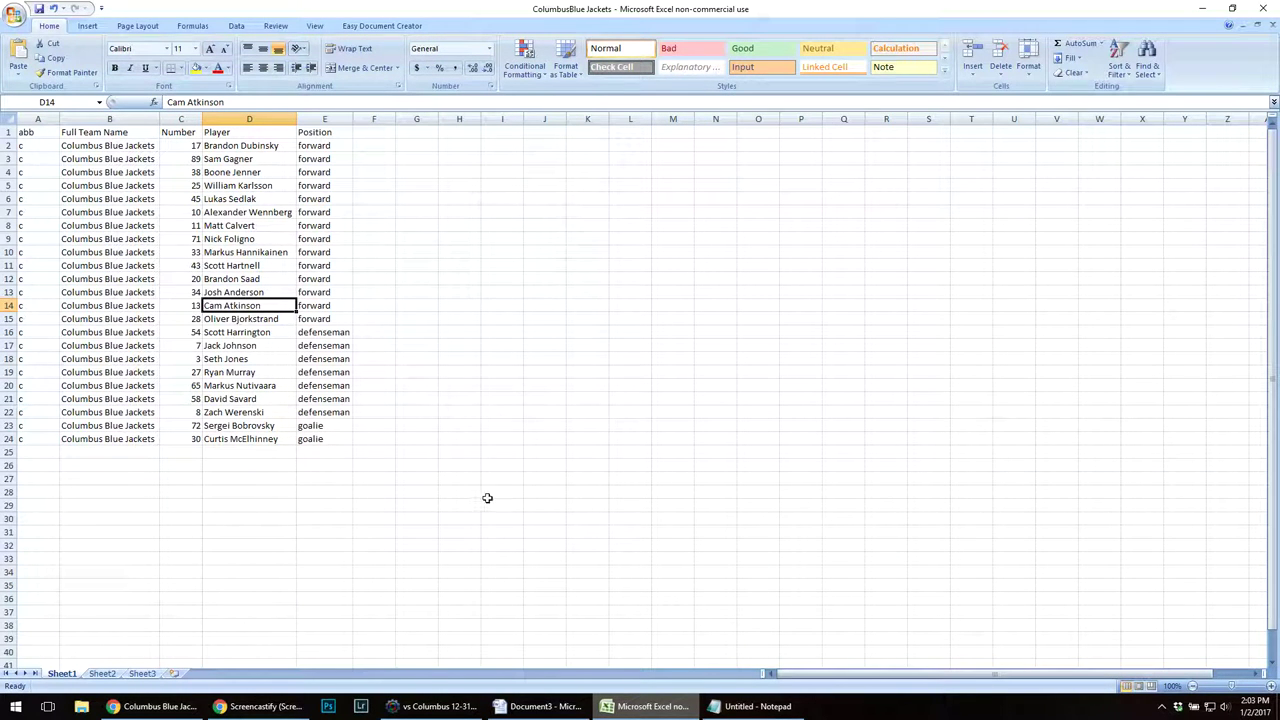
- In Word, launch the Step by Step Mail Merge Wizard as a Directory using the current document
{"action": "left_click", "coordinate": [540, 706]}
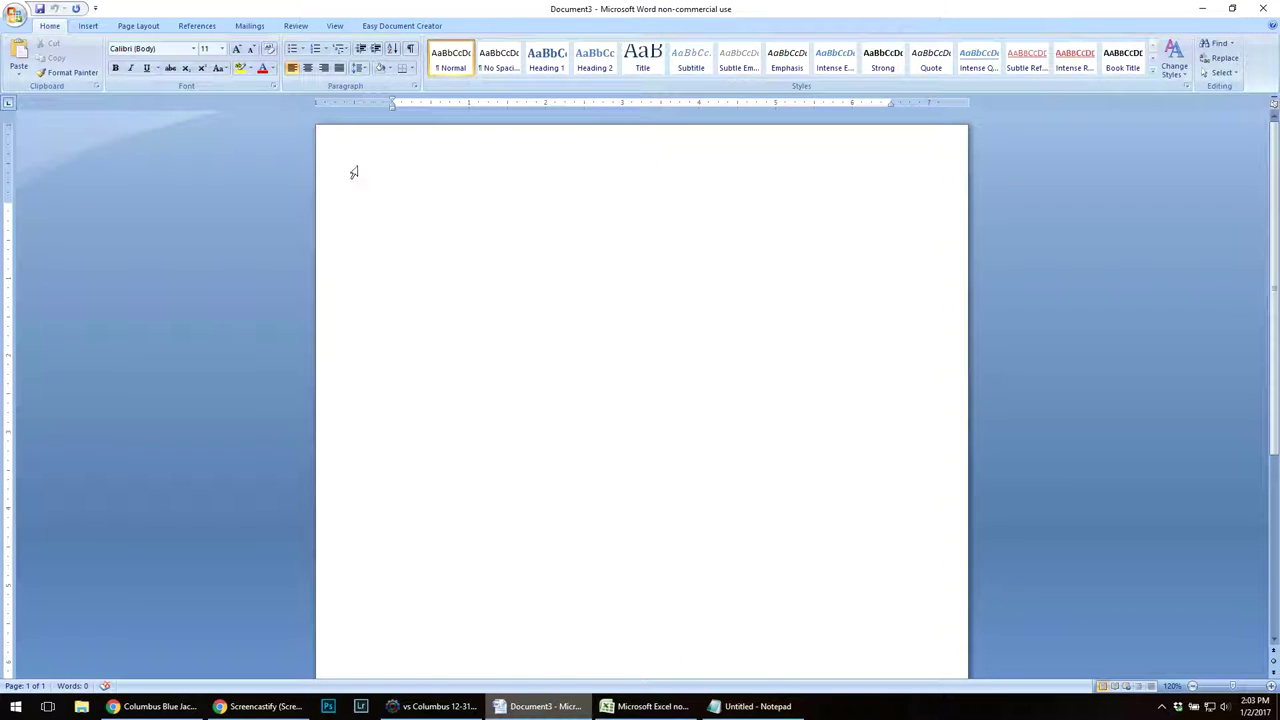
{"action": "left_click", "coordinate": [250, 26]}
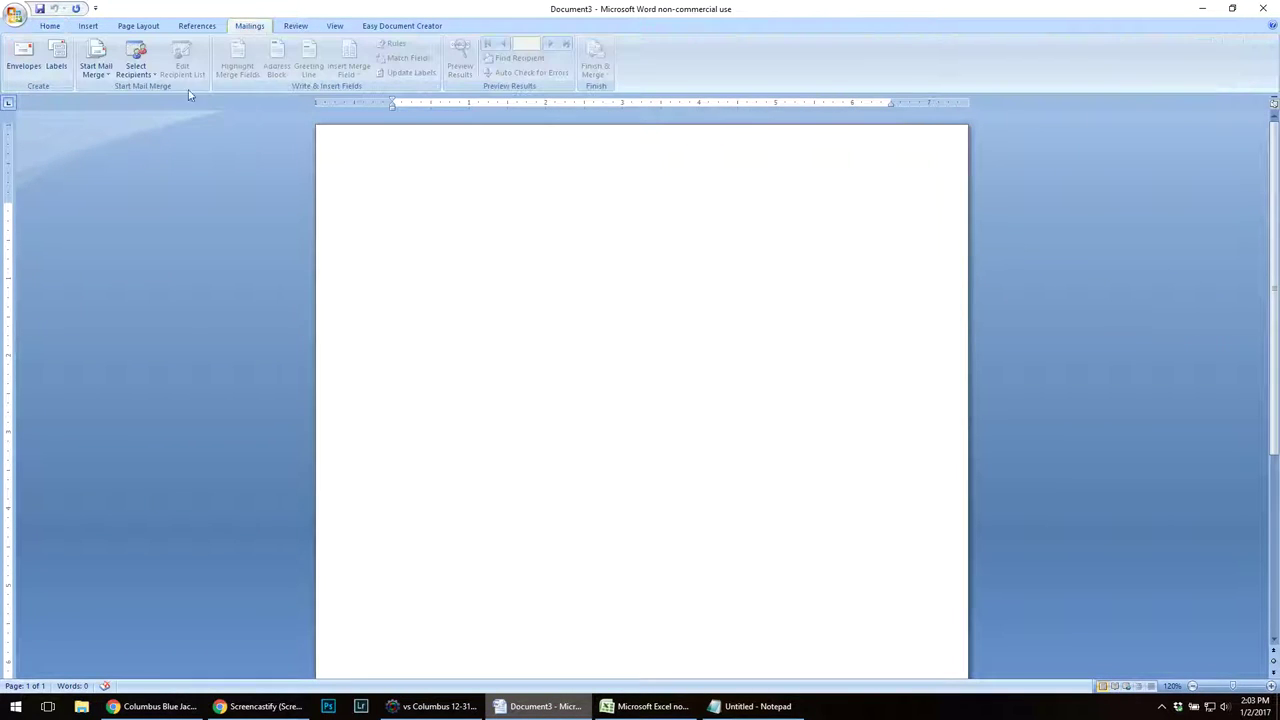
{"action": "left_click", "coordinate": [108, 80]}
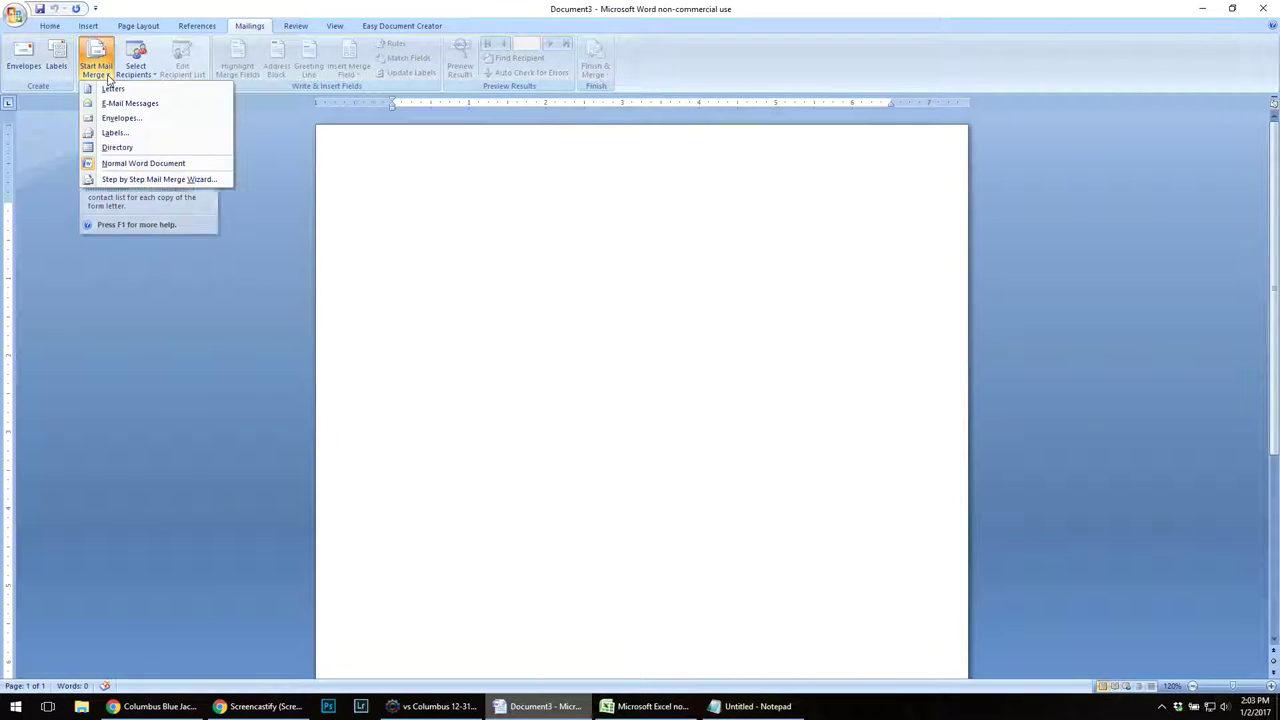
{"action": "left_click", "coordinate": [132, 180]}
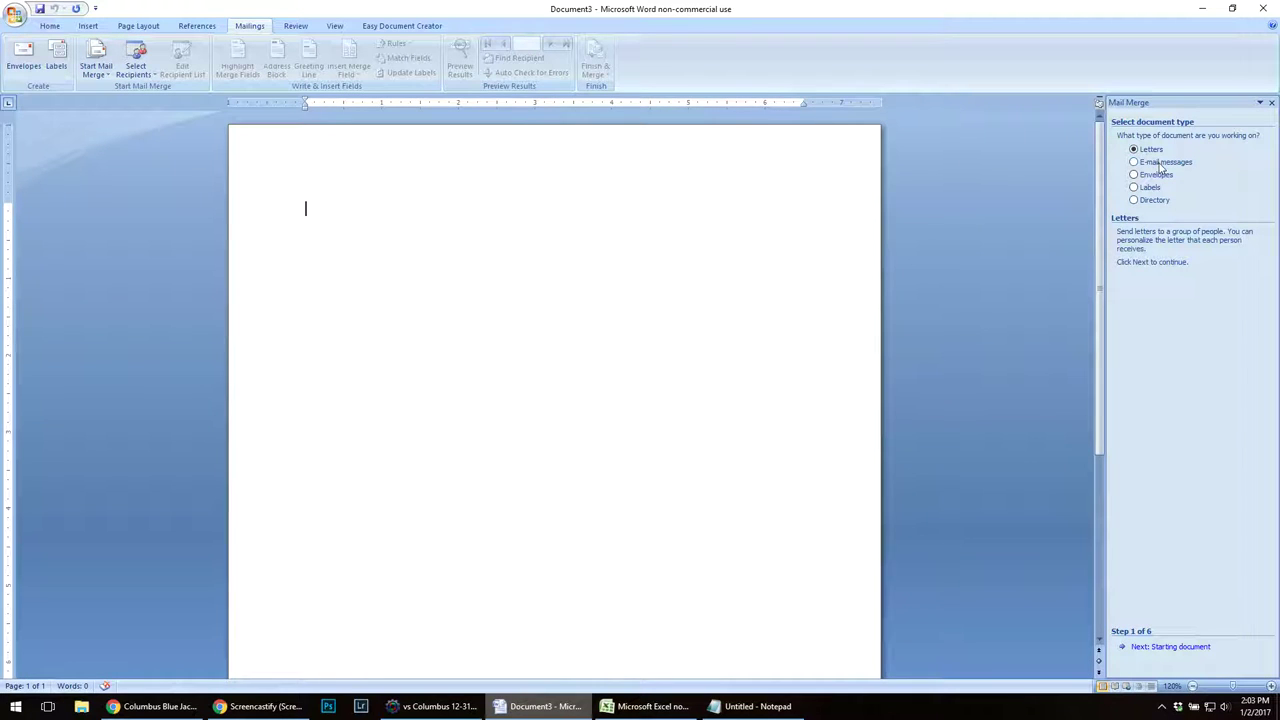
{"action": "left_click", "coordinate": [1155, 200]}
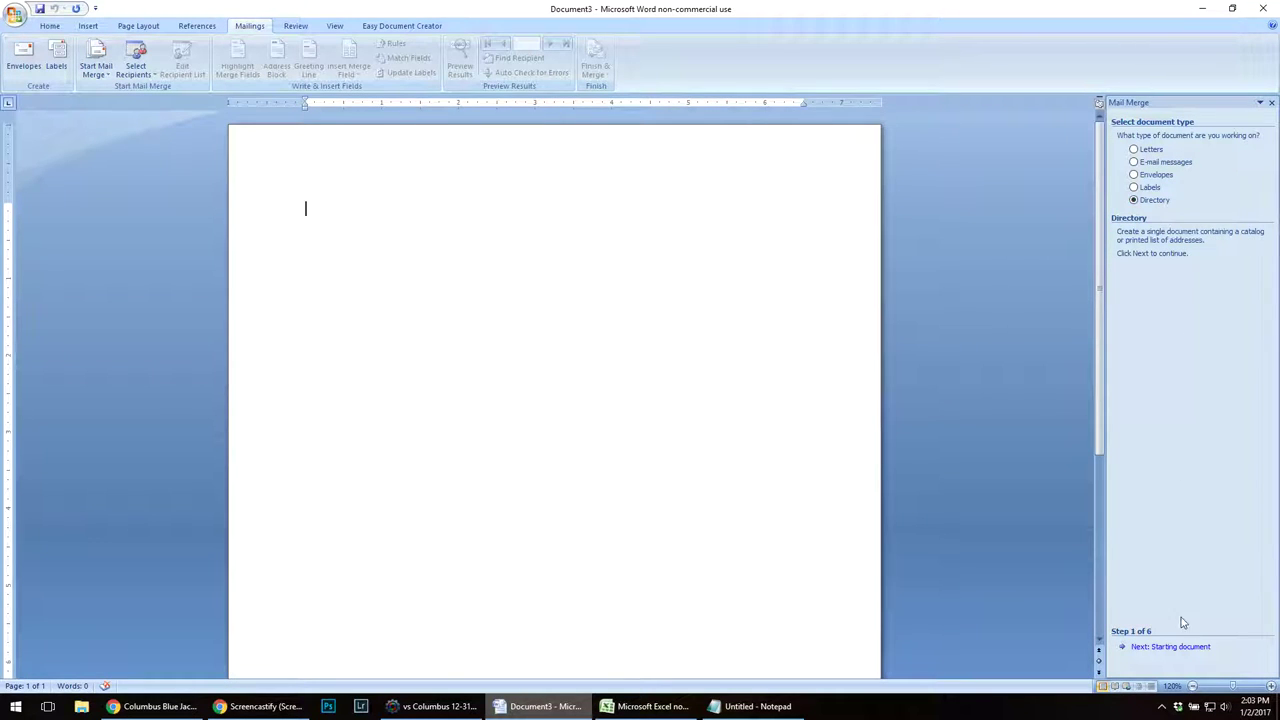
{"action": "left_click", "coordinate": [1183, 648]}
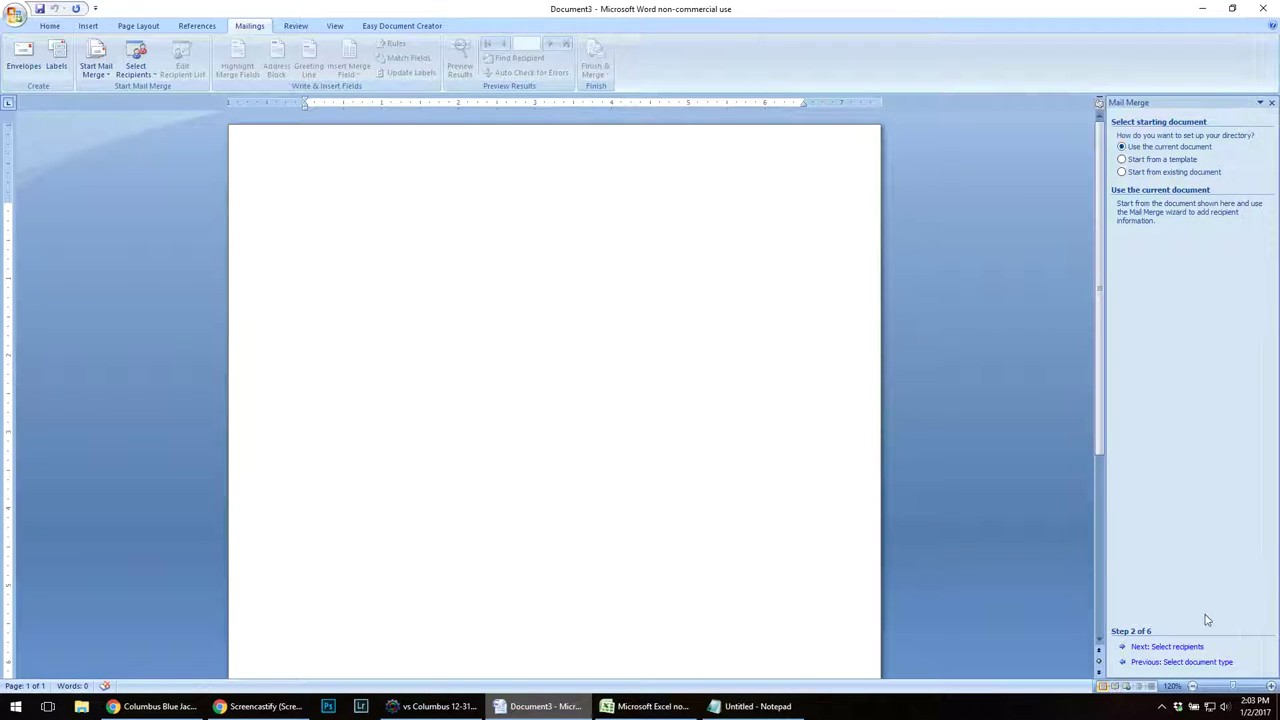
- Use Sheet1$ of ColumbusBlue Jackets.xlsx from NHL 2016-17 as recipients, accepting all rows
{"action": "left_click", "coordinate": [1183, 649]}
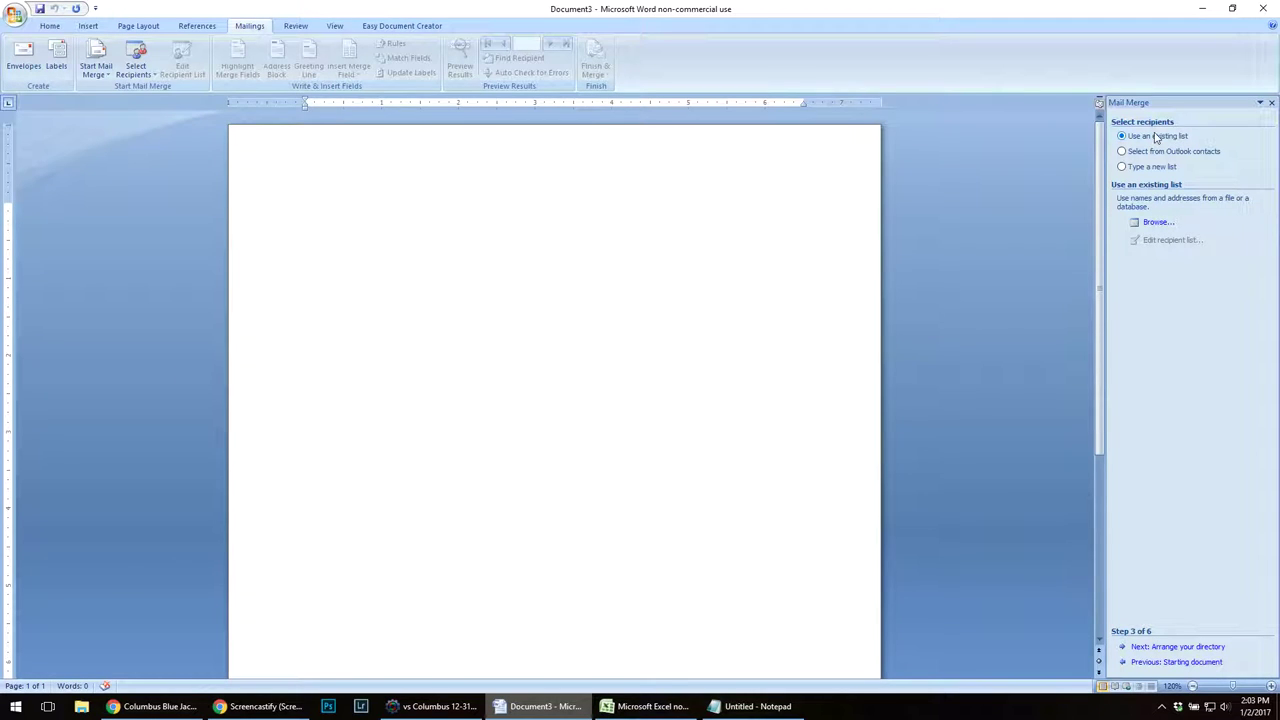
{"action": "left_click", "coordinate": [1154, 223]}
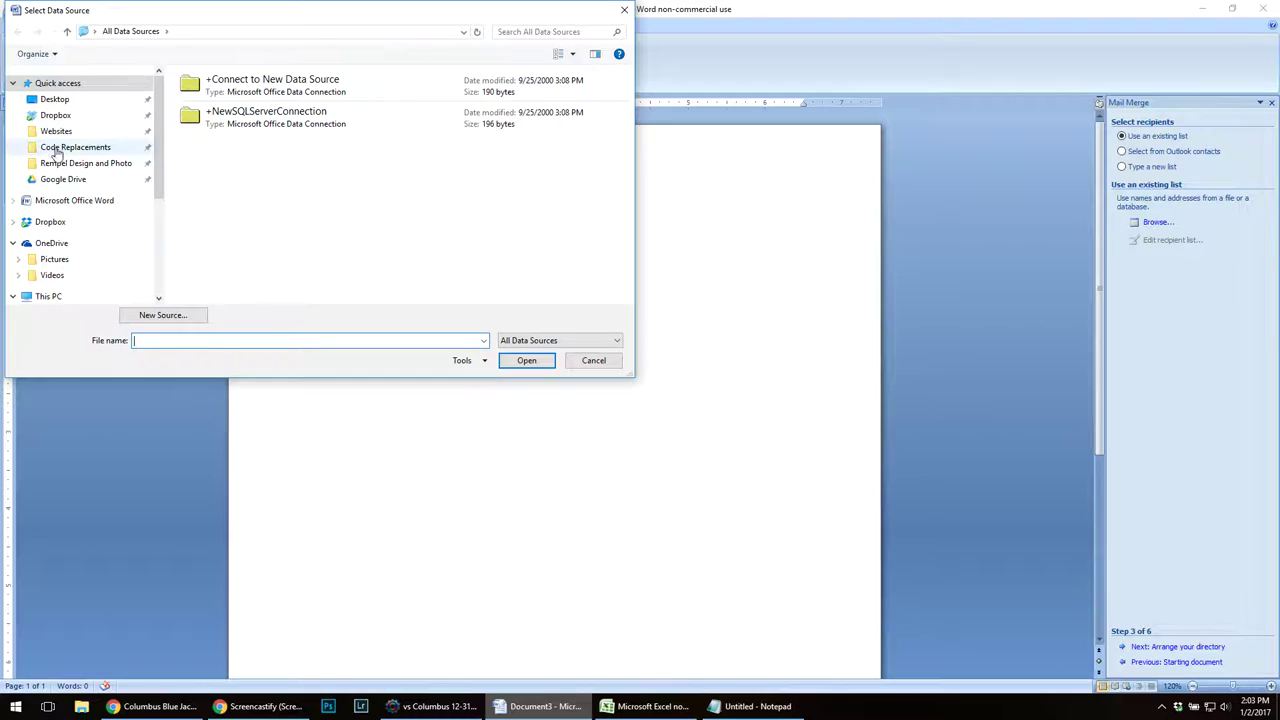
{"action": "left_click", "coordinate": [60, 148]}
{"action": "double_click", "coordinate": [203, 147]}
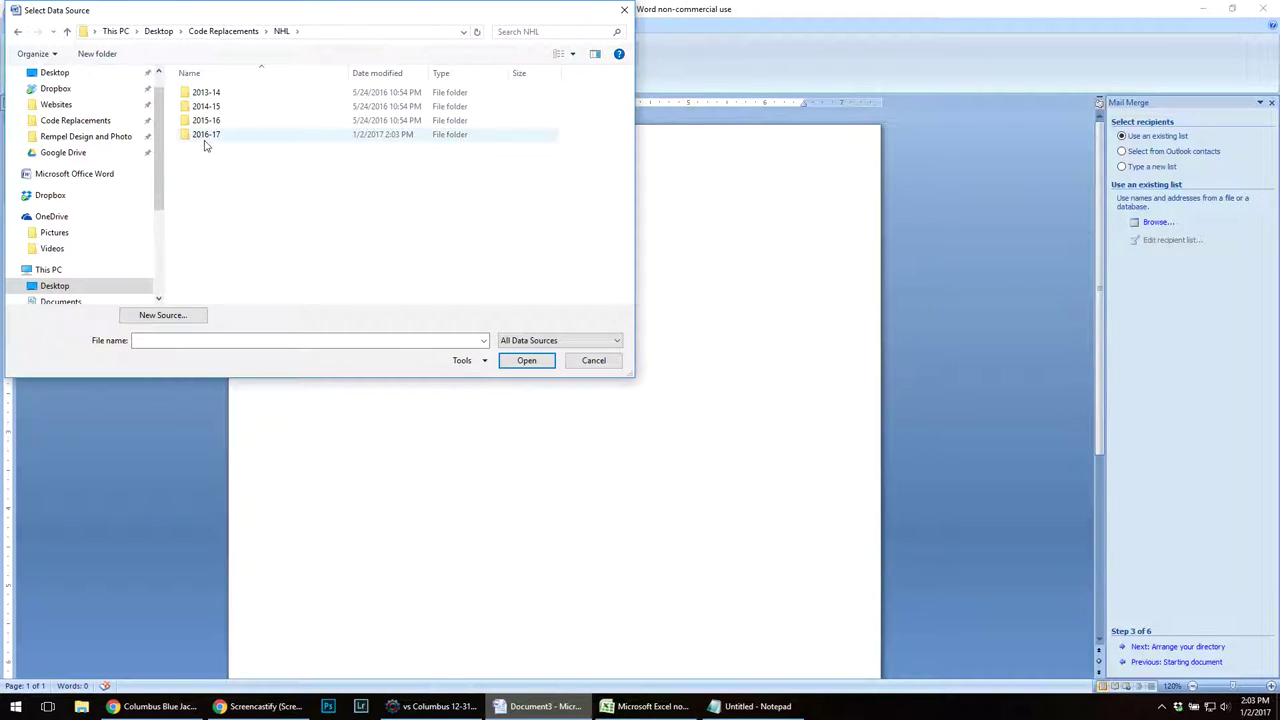
{"action": "double_click", "coordinate": [206, 138]}
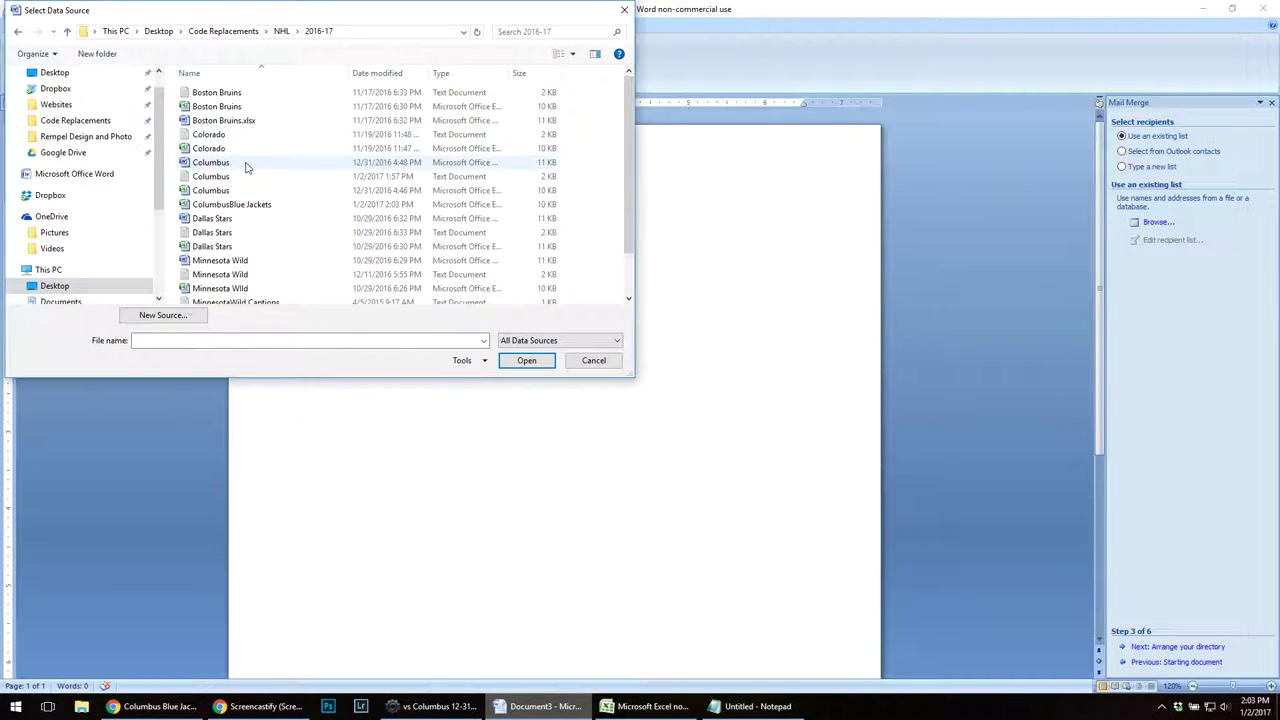
{"action": "left_click", "coordinate": [256, 207]}
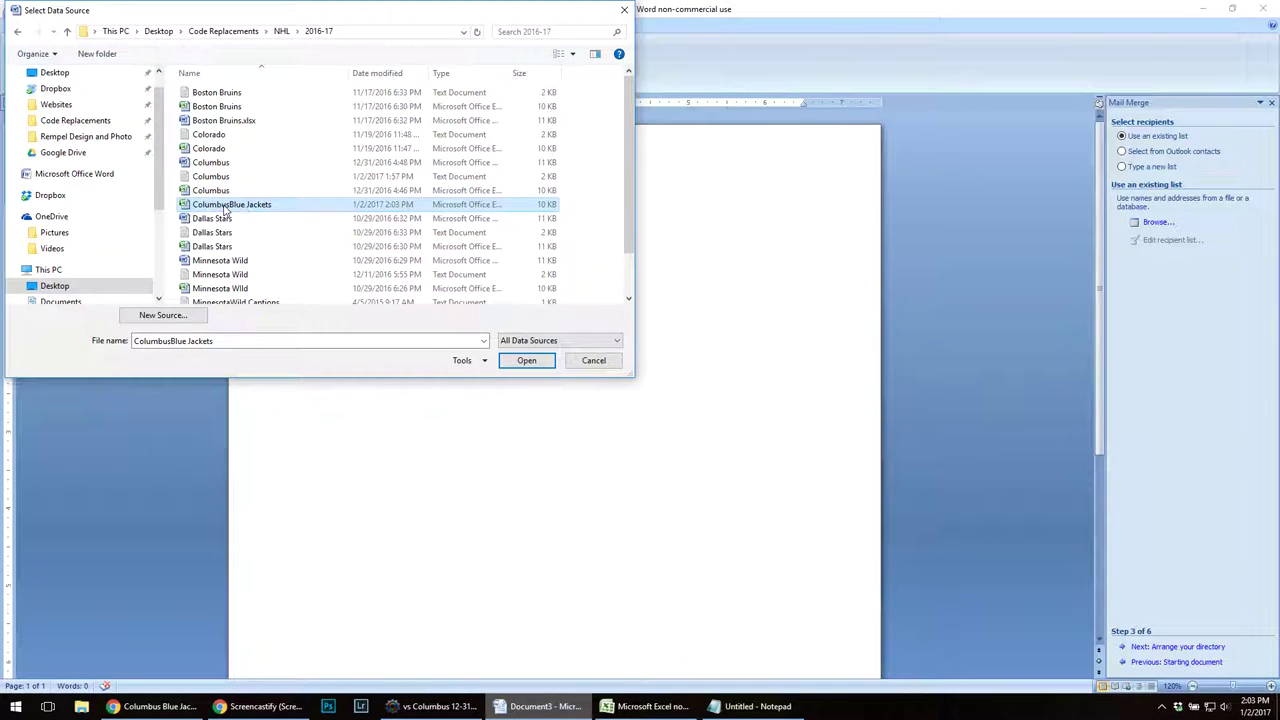
{"action": "left_click", "coordinate": [526, 360]}
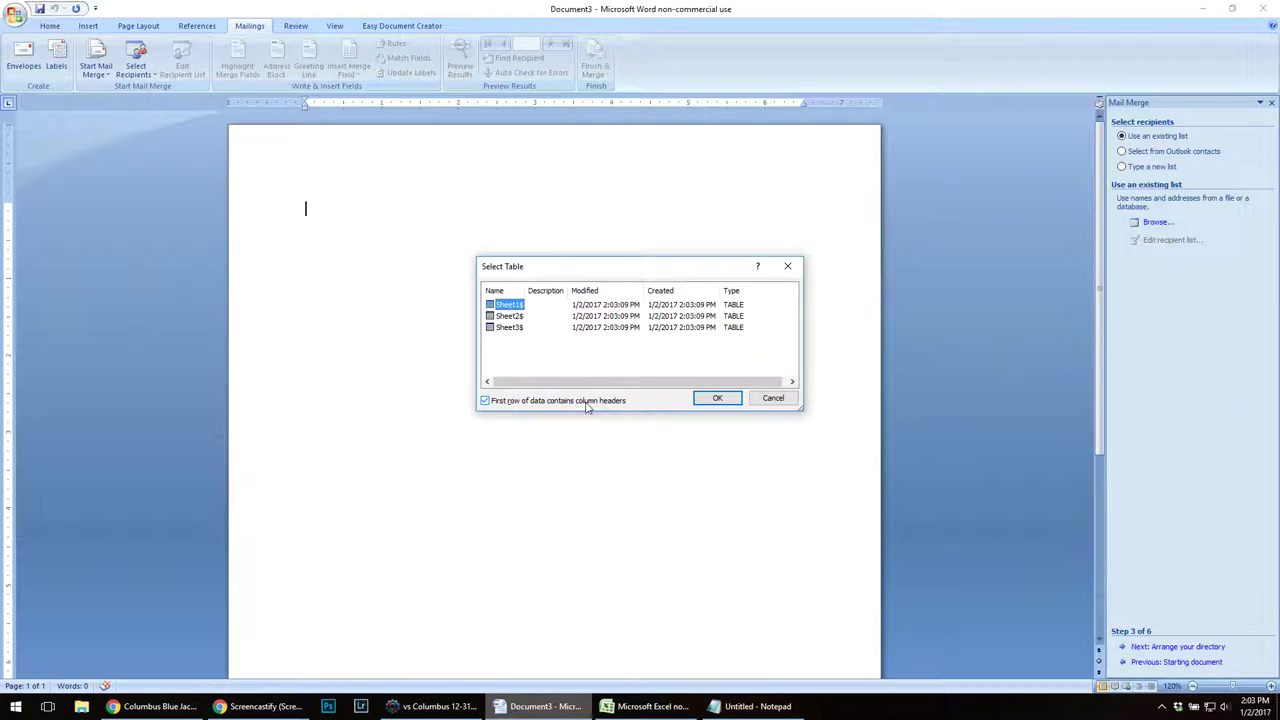
{"action": "left_click", "coordinate": [717, 398]}
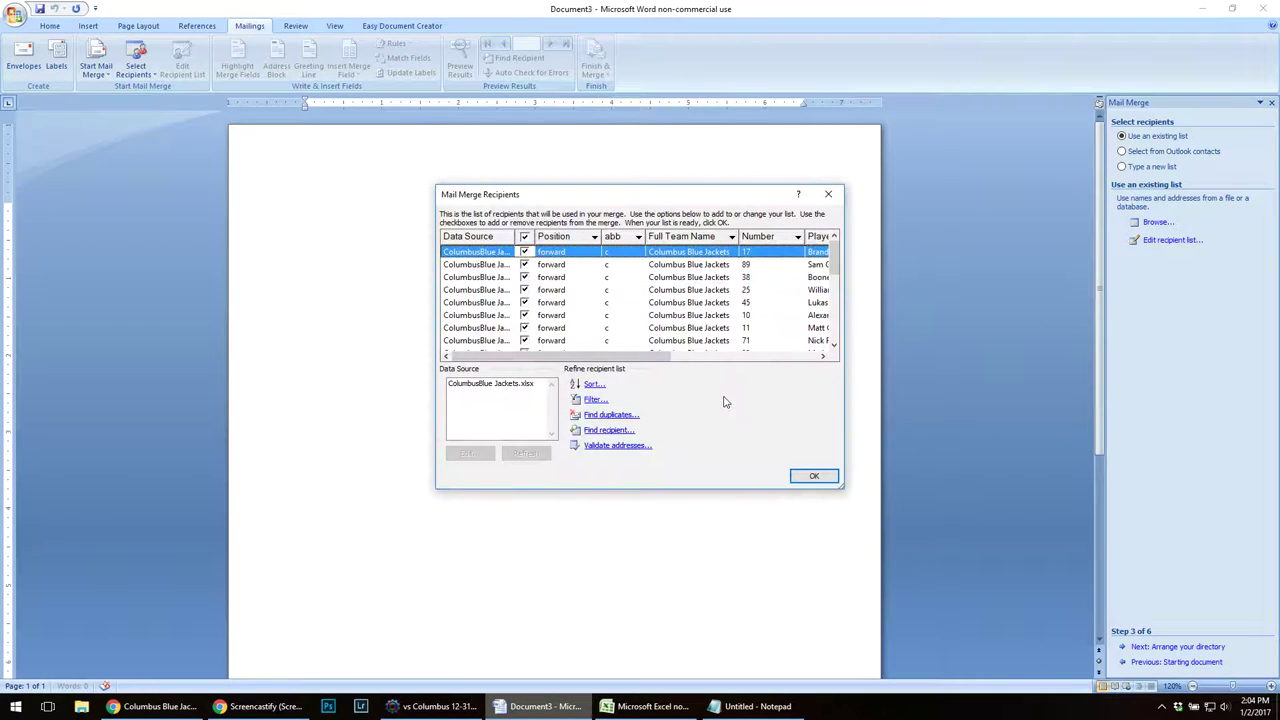
{"action": "left_click", "coordinate": [812, 477]}
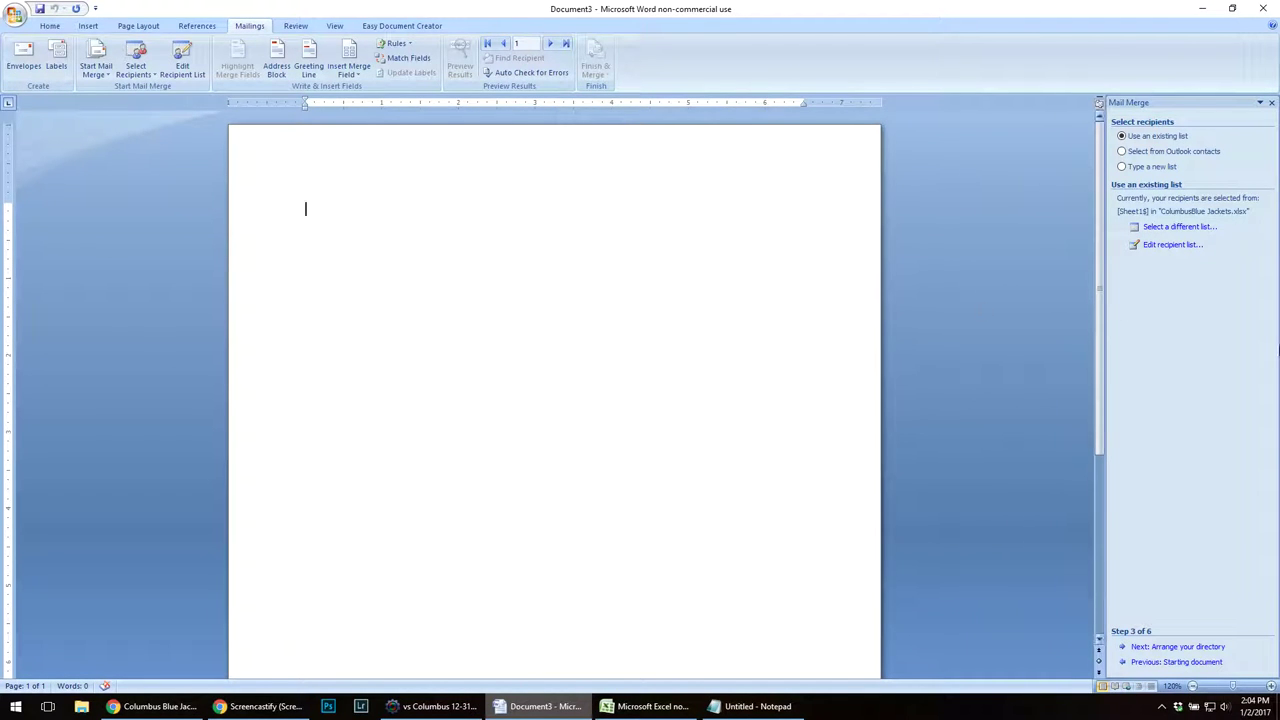
- Go to step 4 and insert the abb, Number and Full Team Name merge fields
{"action": "left_click", "coordinate": [1176, 649]}
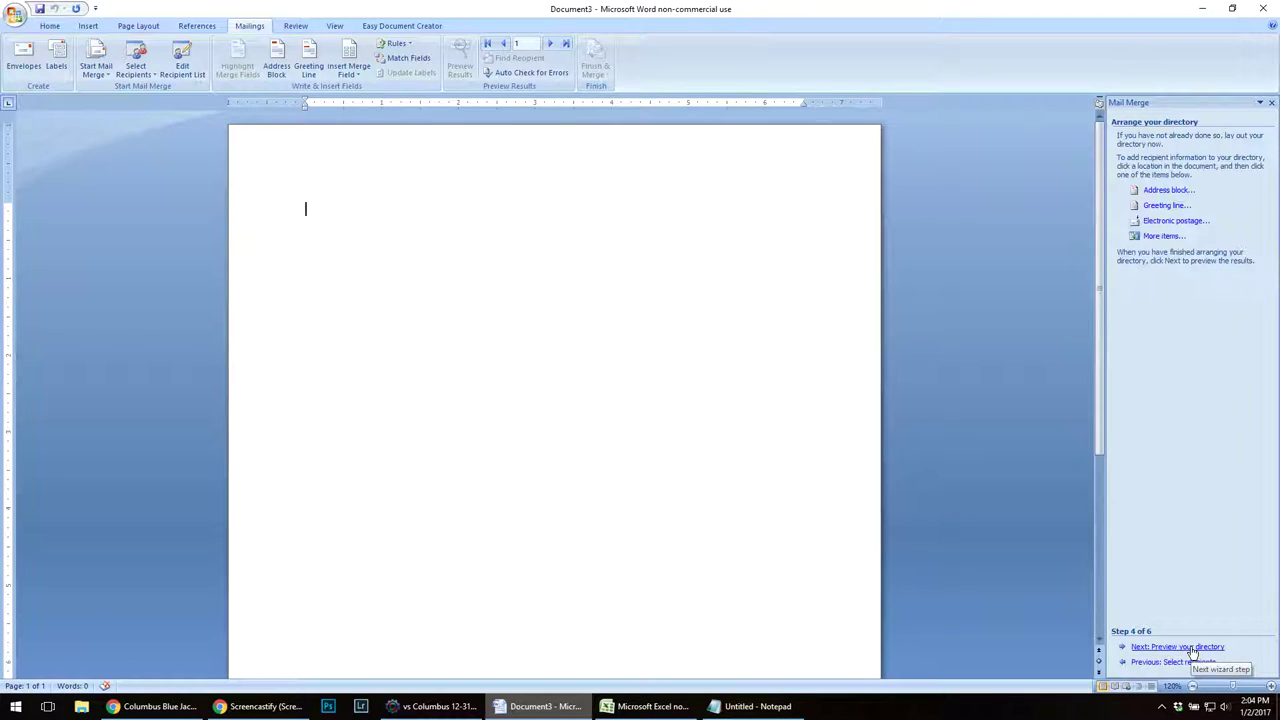
{"action": "left_click", "coordinate": [1164, 237]}
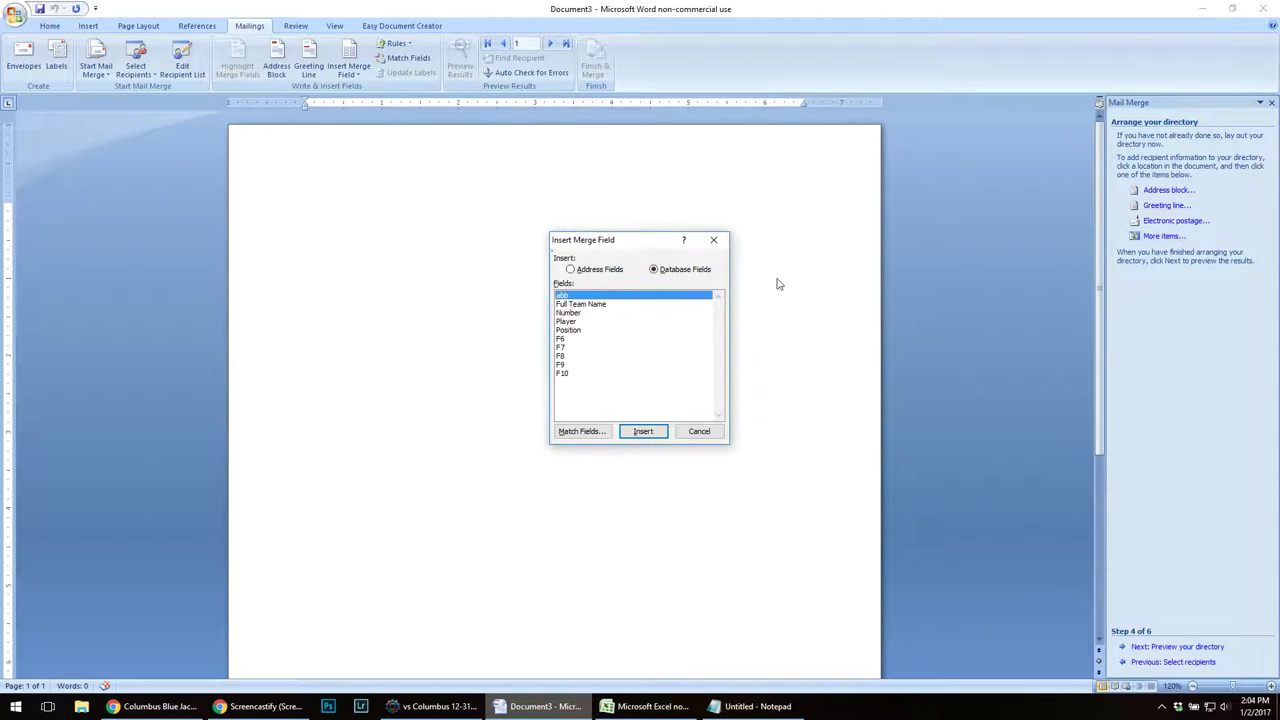
{"action": "left_click", "coordinate": [643, 431]}
{"action": "left_click", "coordinate": [571, 314]}
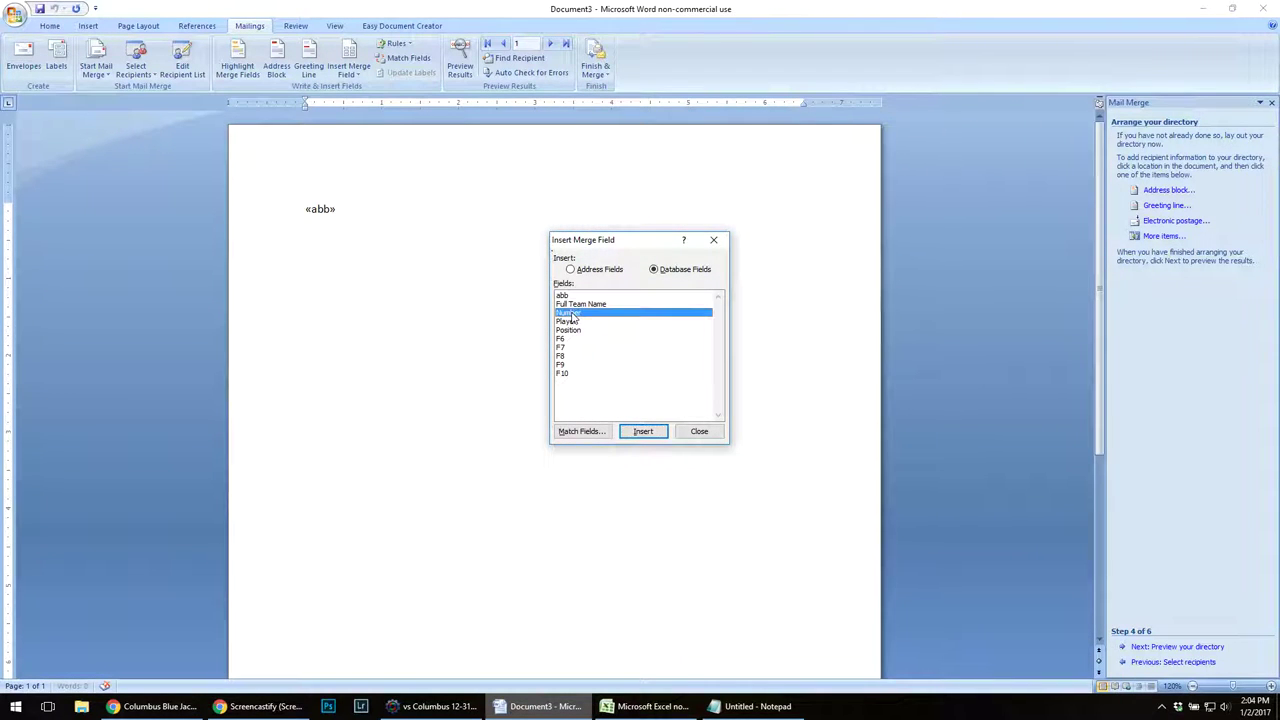
{"action": "left_click", "coordinate": [645, 433]}
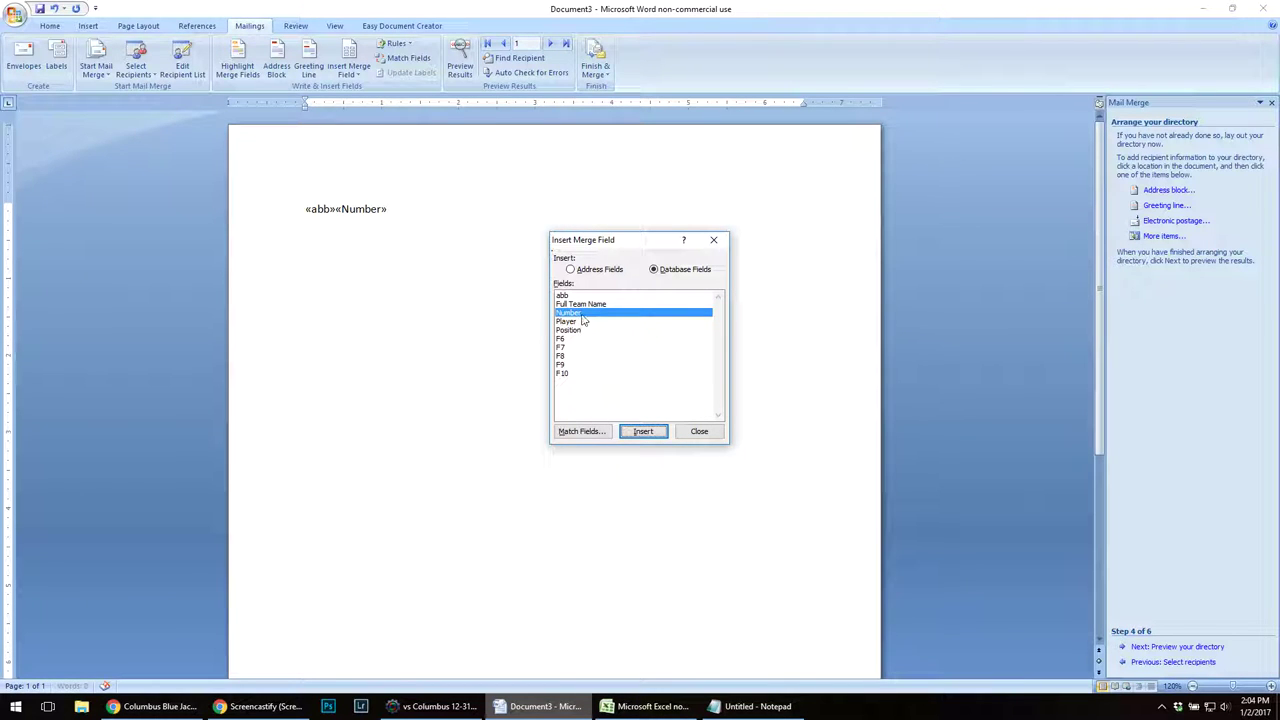
{"action": "left_click", "coordinate": [584, 304]}
{"action": "left_click", "coordinate": [643, 431]}
- Add the Position, Player and a second Number merge field to the line
{"action": "left_click", "coordinate": [582, 331]}
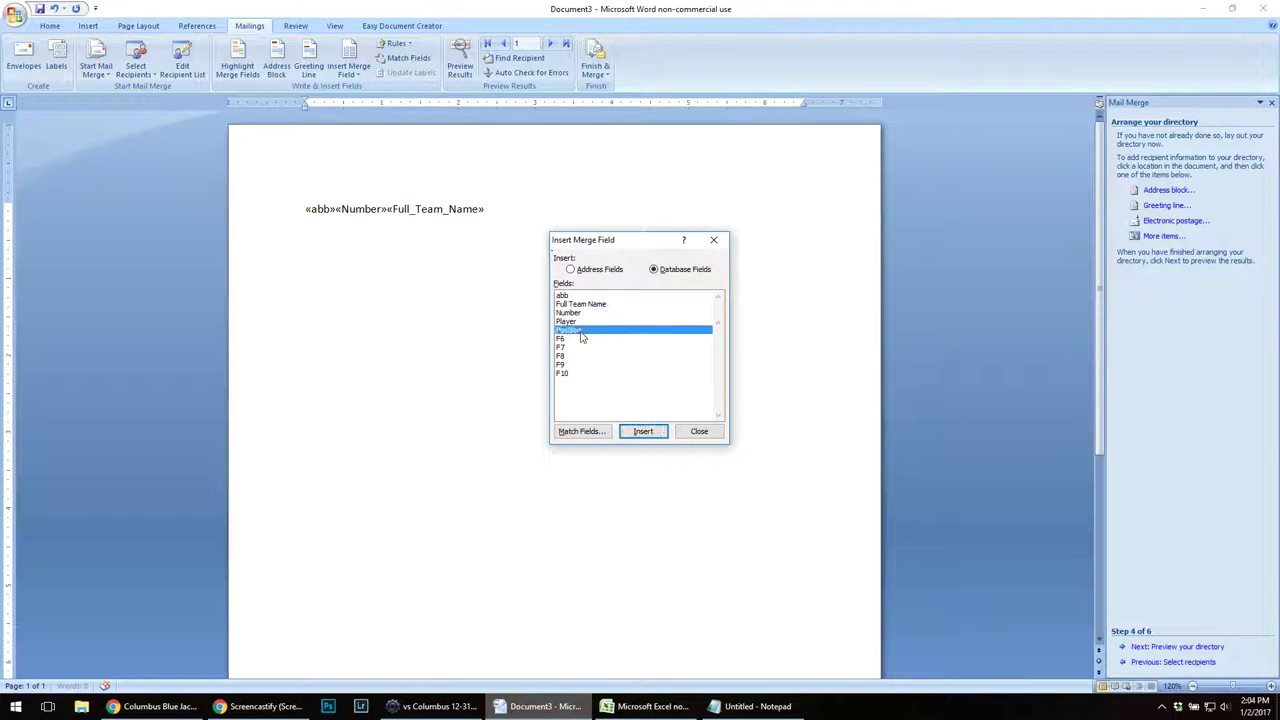
{"action": "left_click", "coordinate": [643, 431]}
{"action": "left_click", "coordinate": [575, 322]}
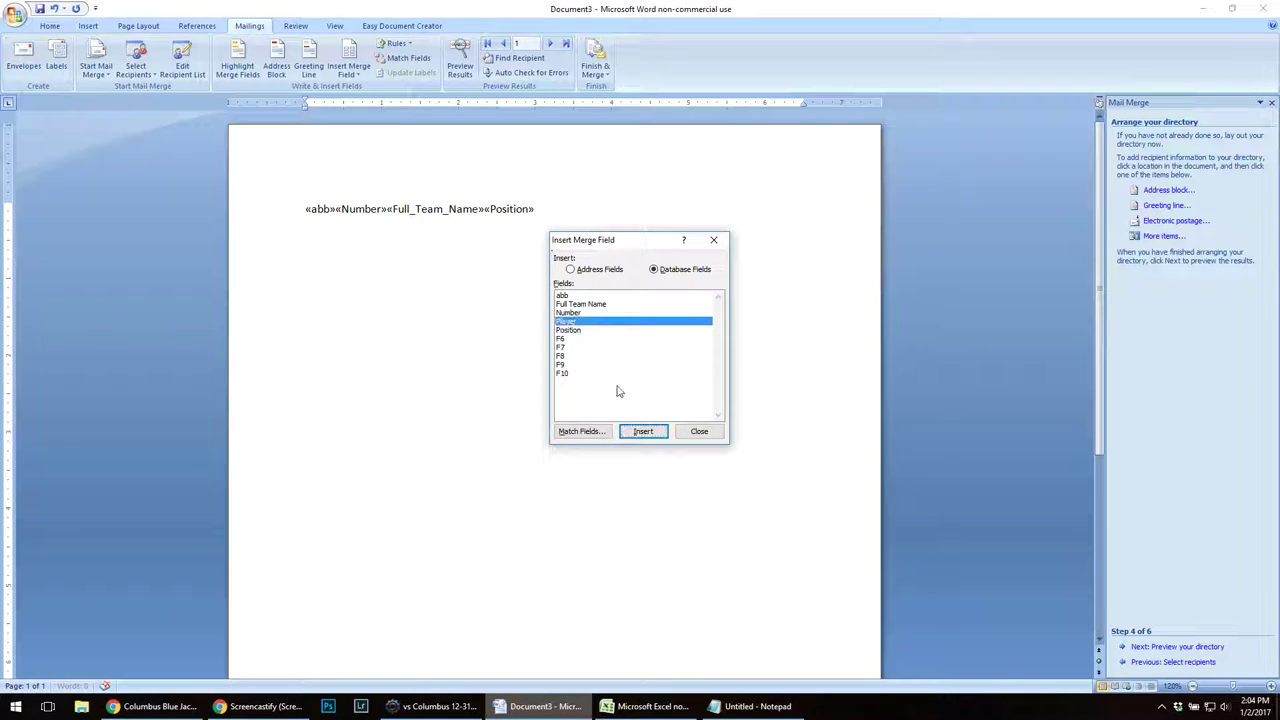
{"action": "left_click", "coordinate": [643, 431]}
{"action": "left_click", "coordinate": [576, 313]}
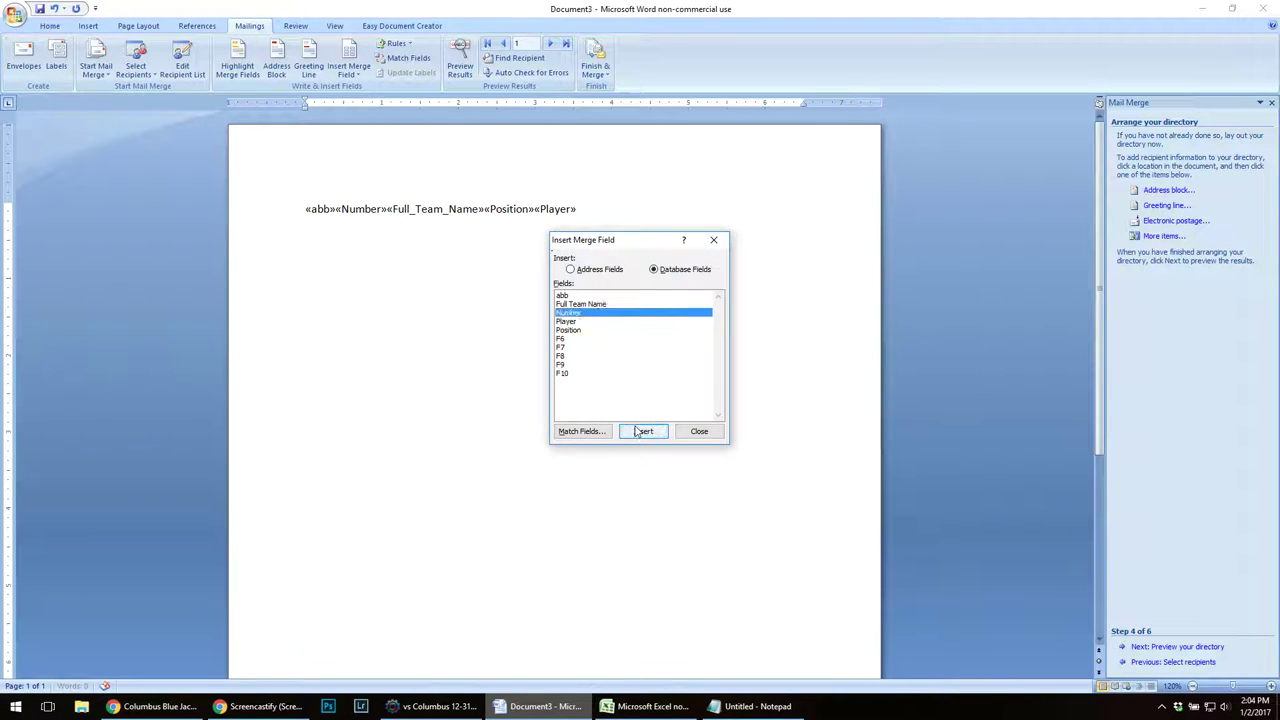
{"action": "left_click", "coordinate": [643, 431]}
{"action": "left_click", "coordinate": [699, 431]}
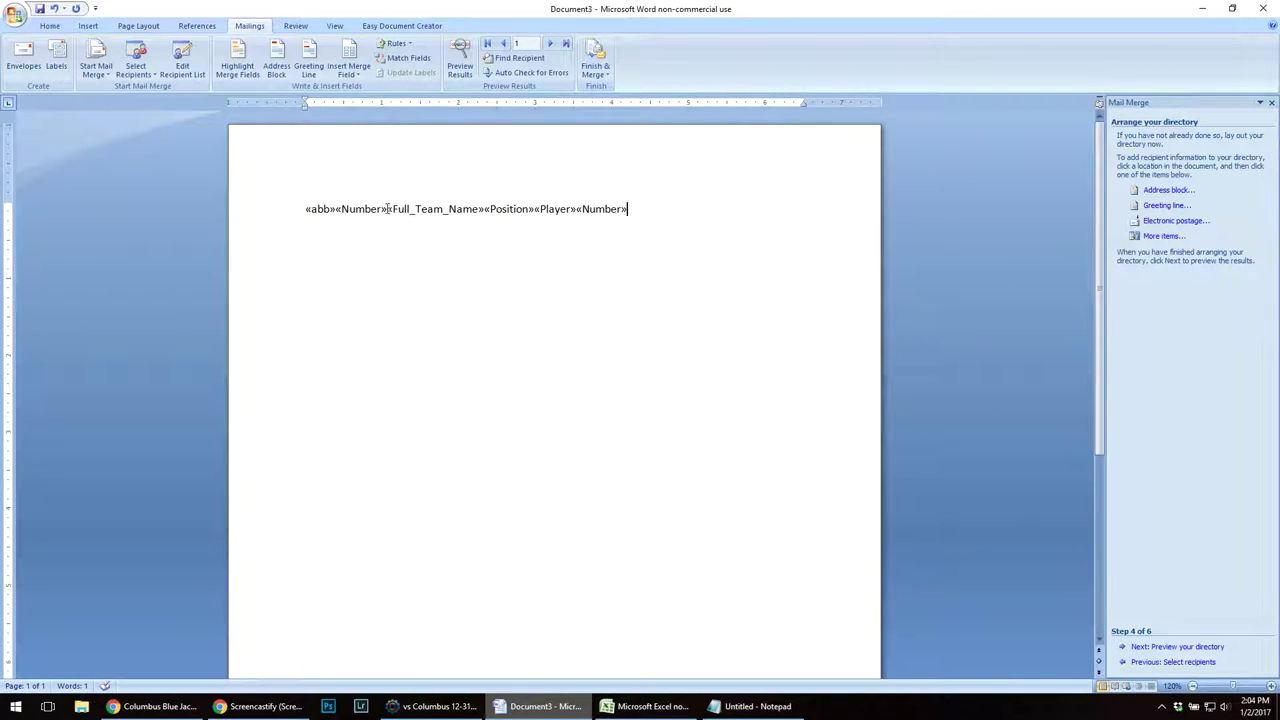
- Put a tab after the code, spaces between team, position and player, and the number in parentheses
{"action": "left_click", "coordinate": [388, 209]}
{"action": "key", "text": "Tab"}
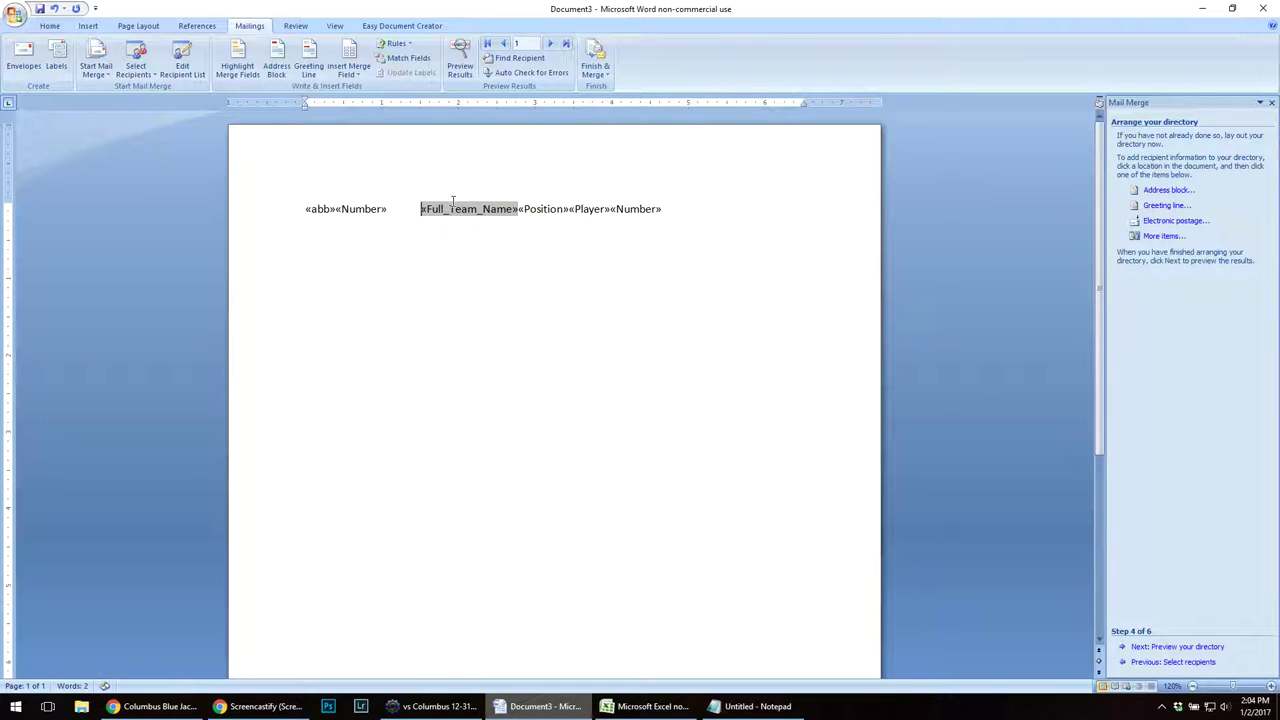
{"action": "left_click", "coordinate": [543, 209]}
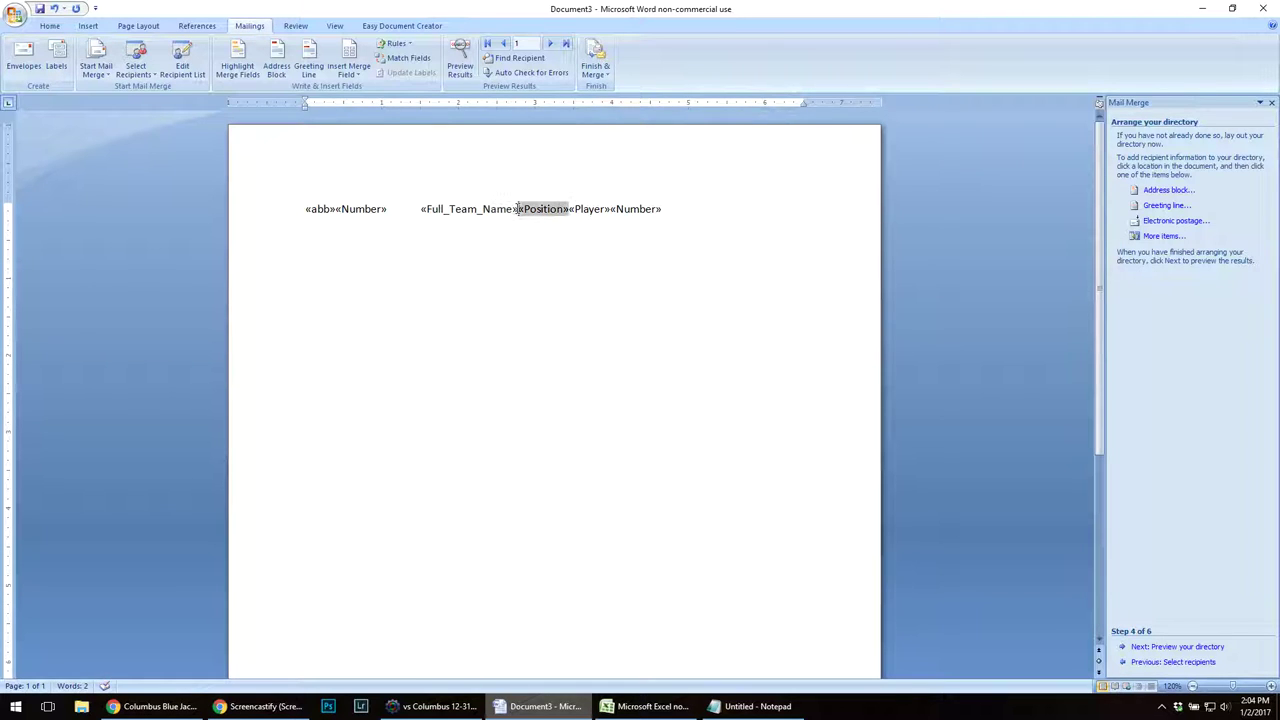
{"action": "left_click", "coordinate": [572, 209]}
{"action": "left_click", "coordinate": [617, 209]}
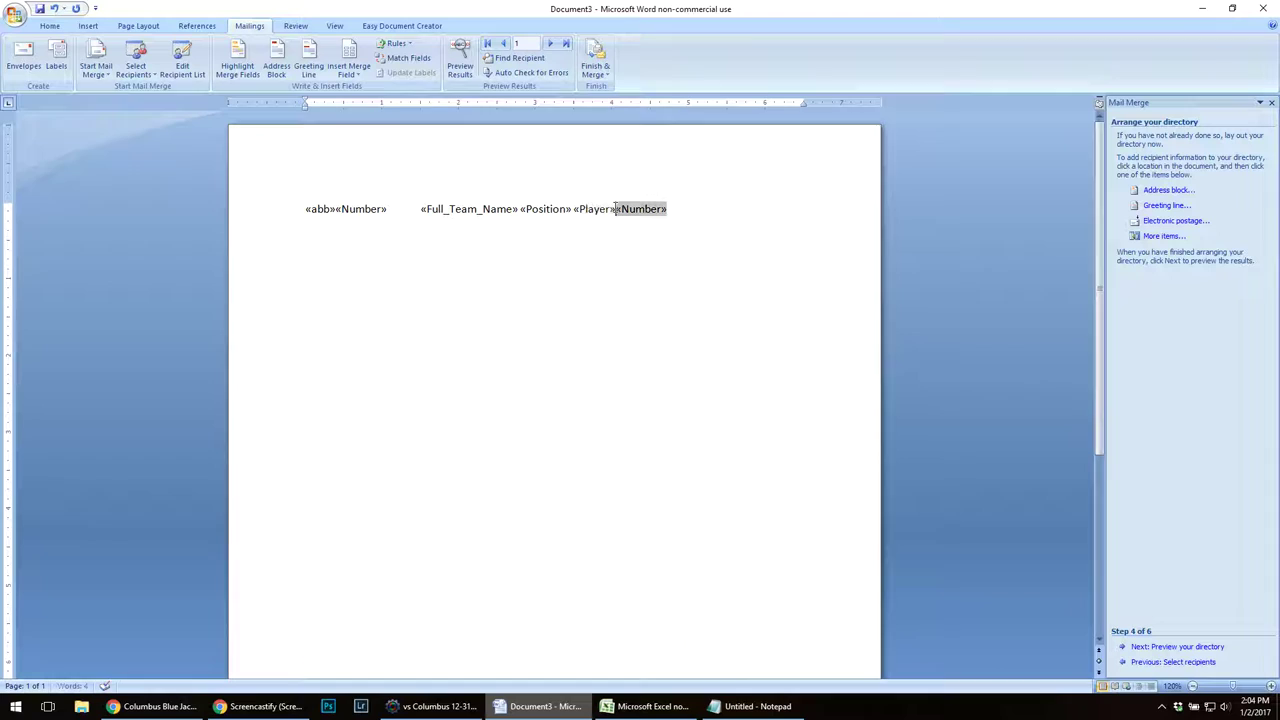
{"action": "type", "text": "("}
{"action": "left_click", "coordinate": [681, 207]}
{"action": "type", "text": ")"}
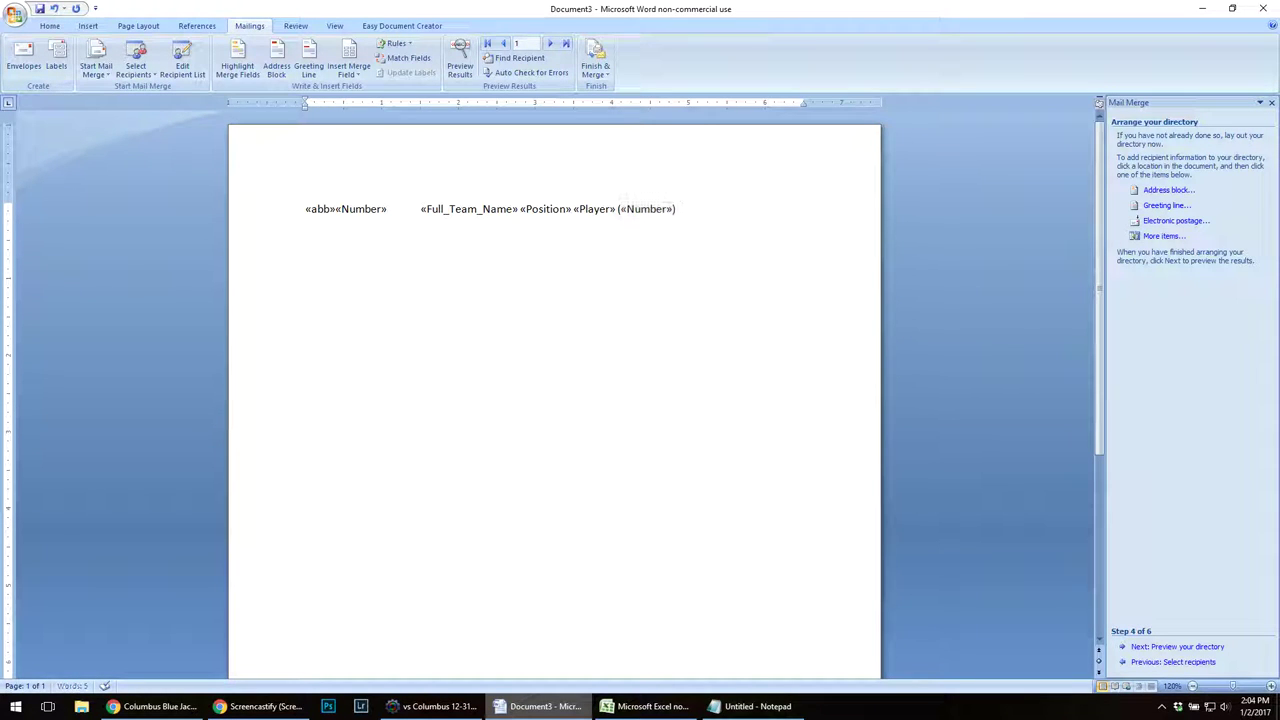
{"action": "key", "text": "Return"}
- Complete the directory merge of all records into new document Directory3 and scroll through the roster
{"action": "left_click", "coordinate": [1187, 646]}
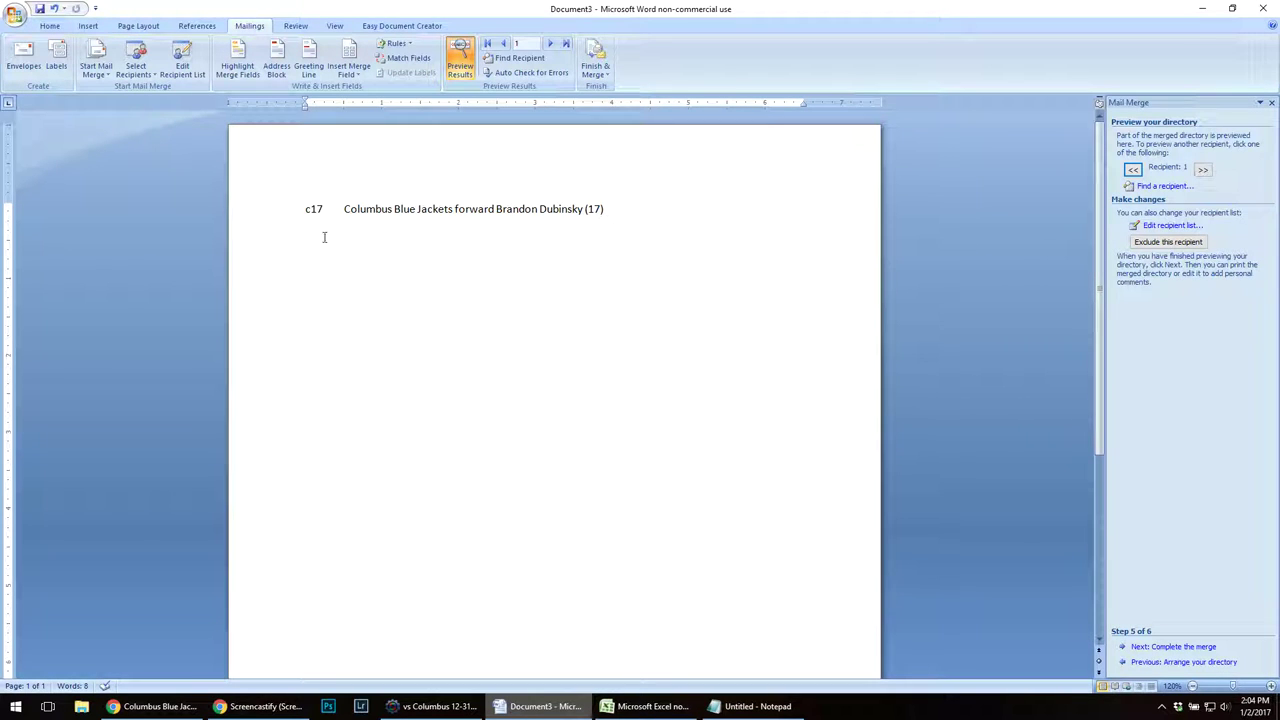
{"action": "left_click", "coordinate": [1205, 647]}
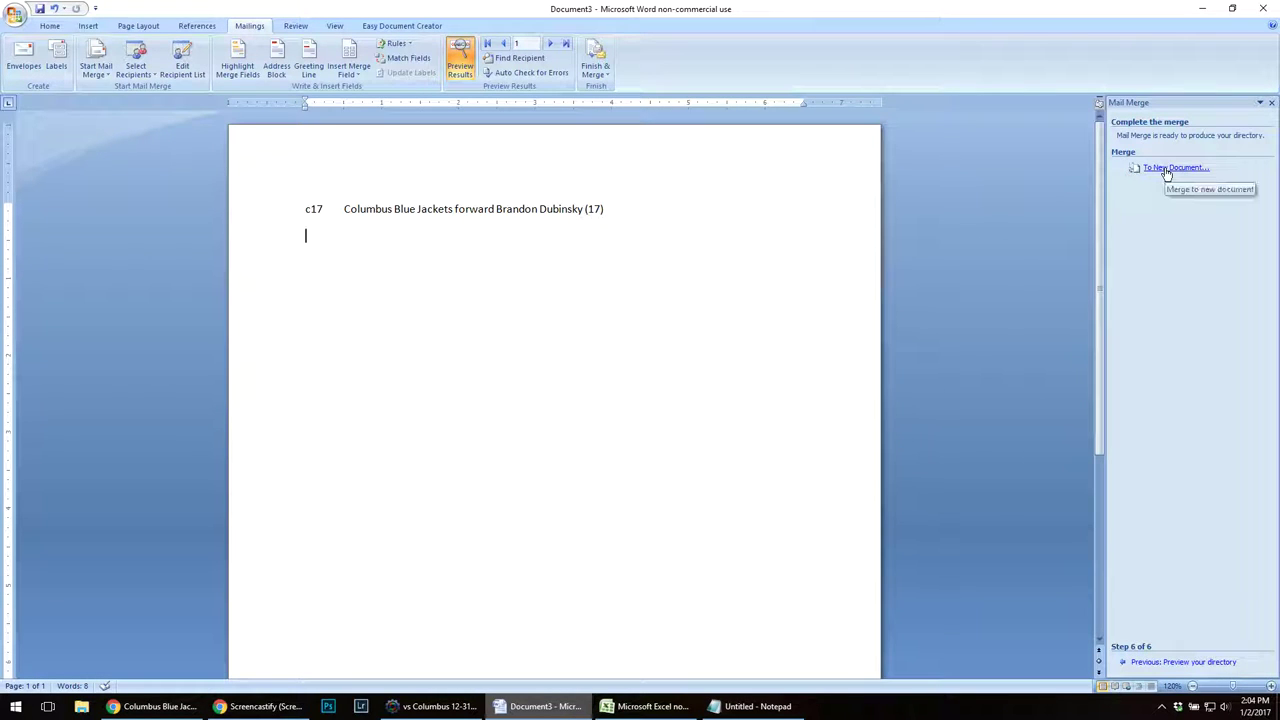
{"action": "left_click", "coordinate": [1167, 170]}
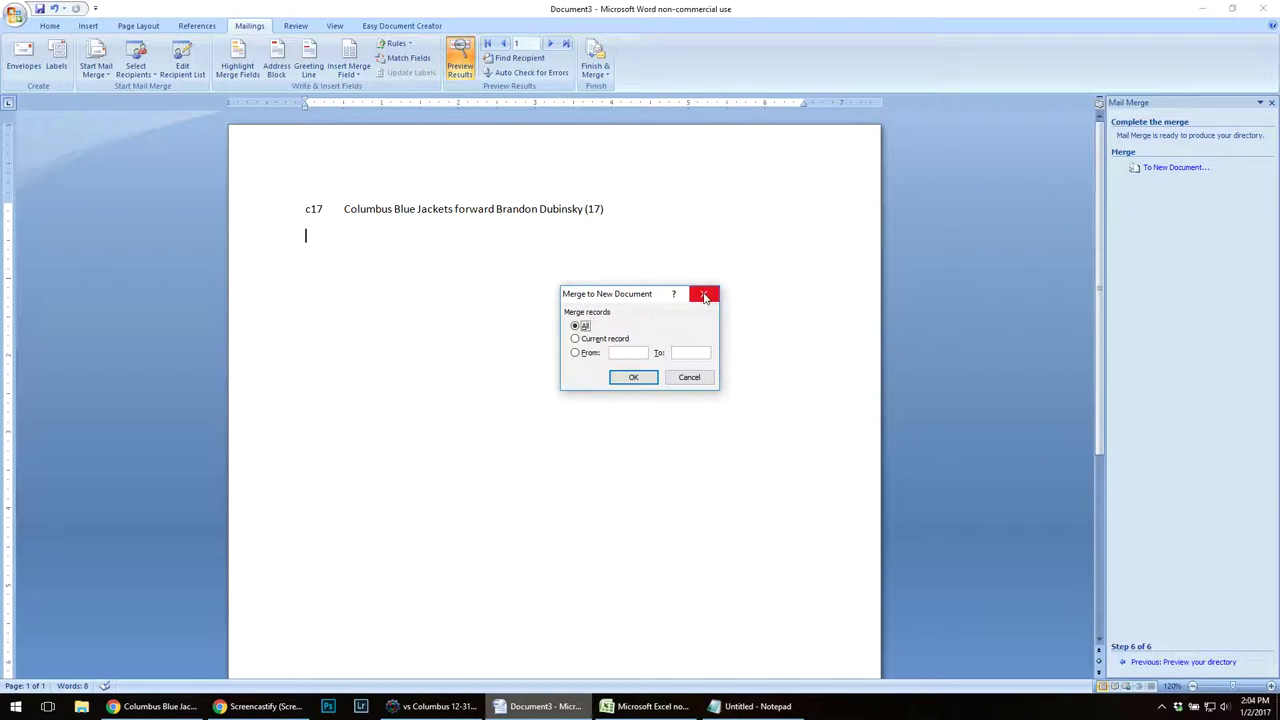
{"action": "left_click", "coordinate": [633, 377]}
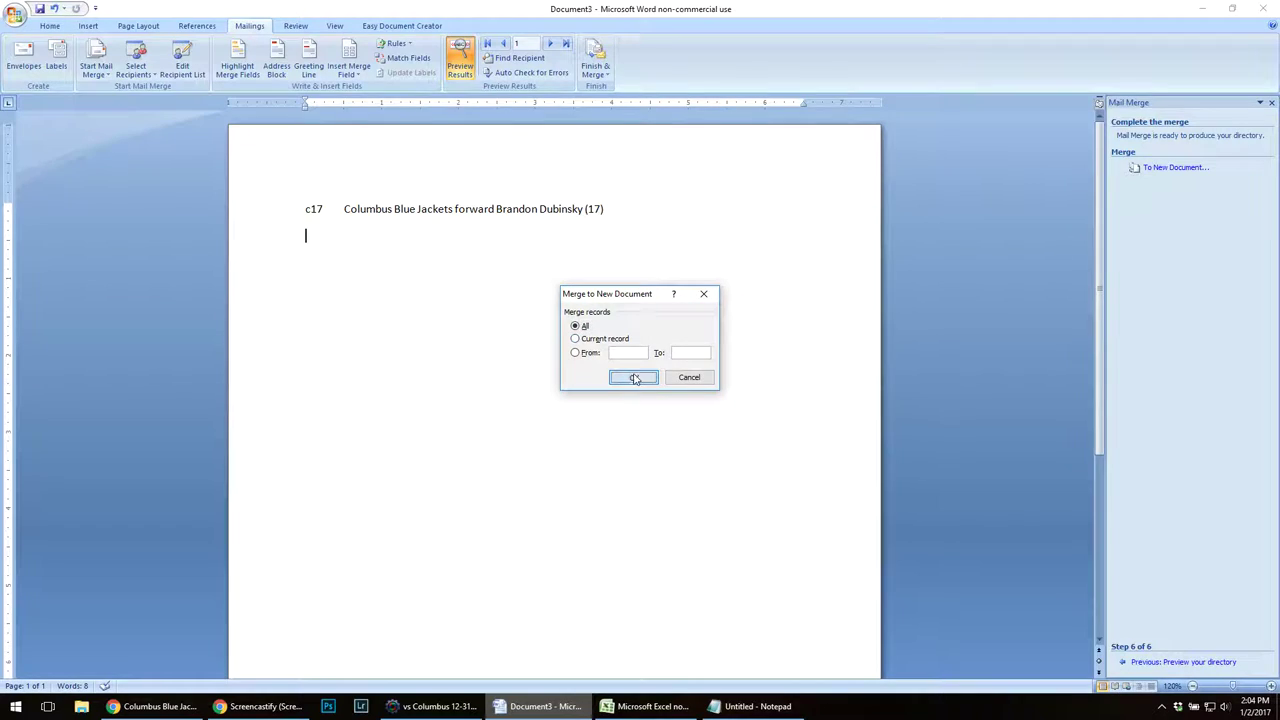
{"action": "scroll", "coordinate": [560, 372], "scroll_direction": "down", "scroll_amount": 4}
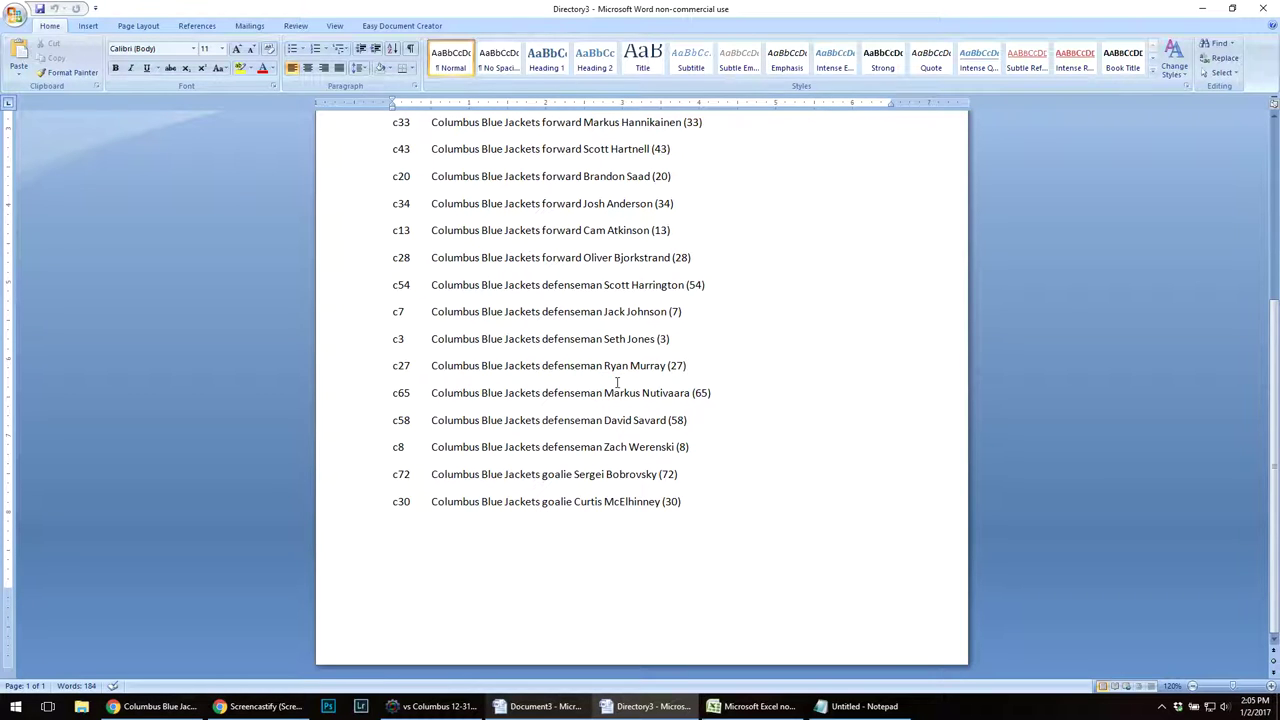
- Save As Plain Text, browsing to the Code Replacements > NHL > 2016-17 folder
{"action": "left_click", "coordinate": [15, 16]}
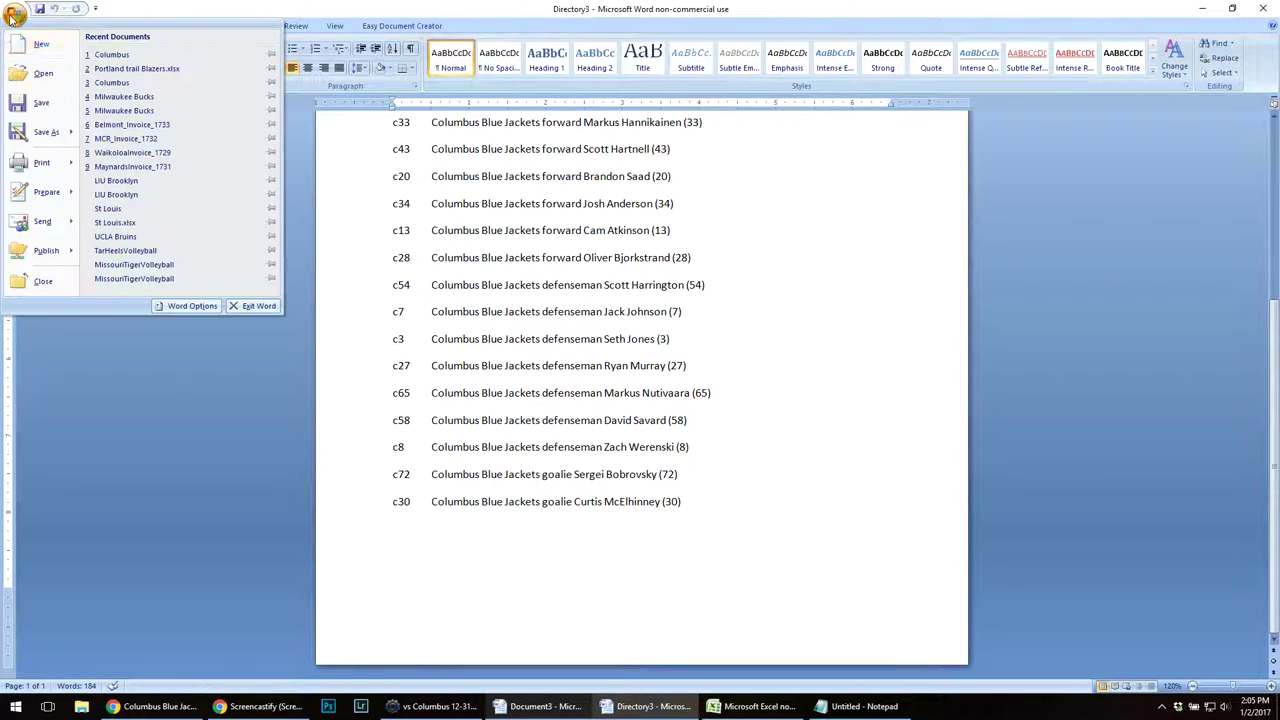
{"action": "left_click", "coordinate": [37, 138]}
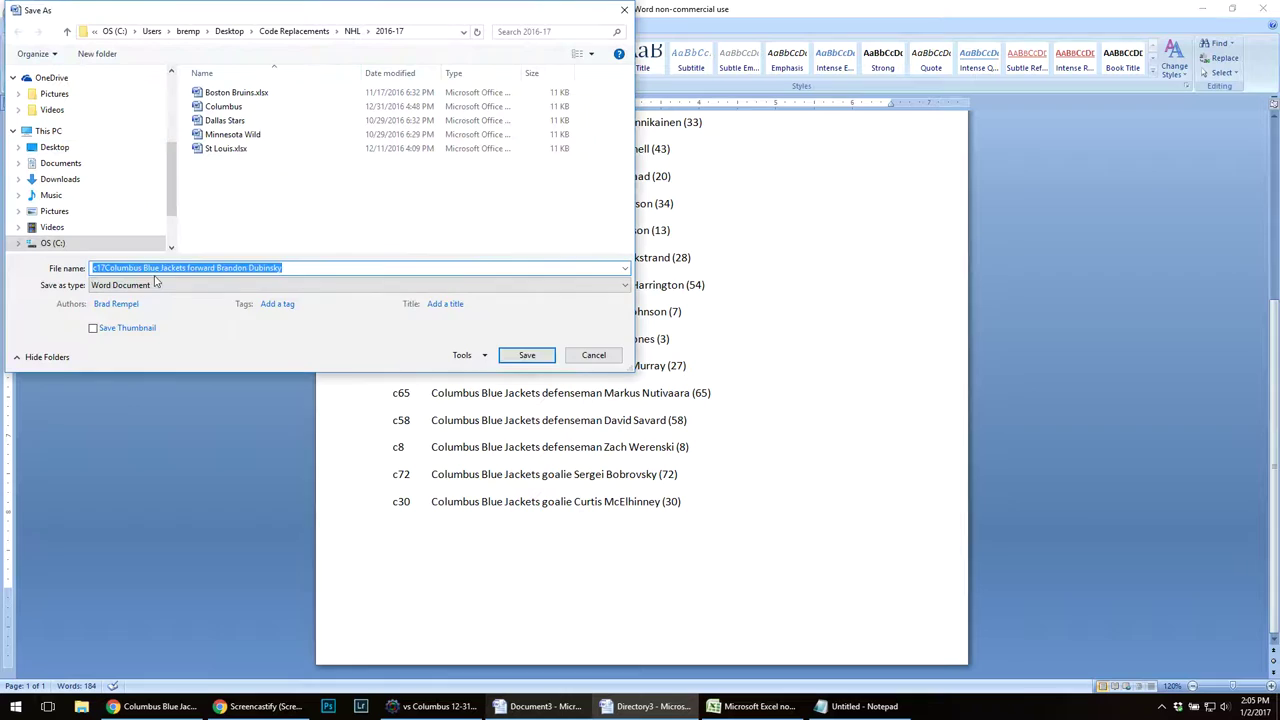
{"action": "left_click", "coordinate": [120, 285]}
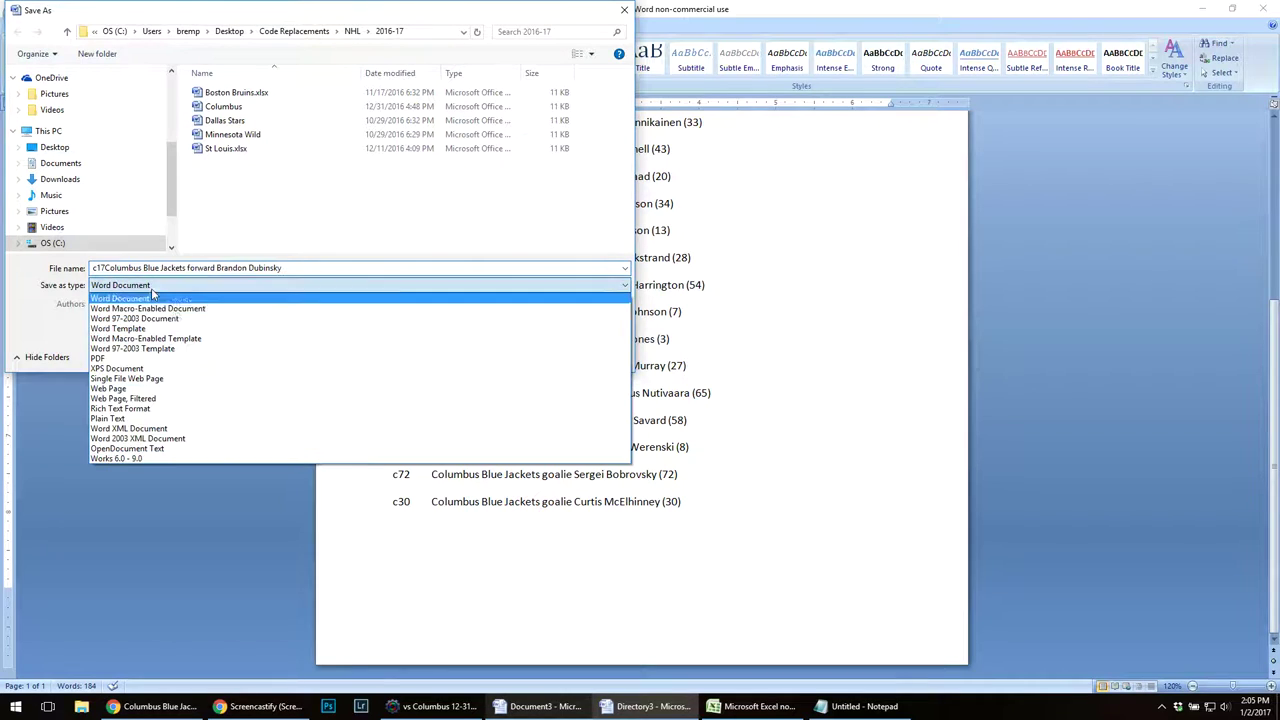
{"action": "left_click", "coordinate": [123, 419]}
{"action": "scroll", "coordinate": [60, 160], "scroll_direction": "up", "scroll_amount": 5}
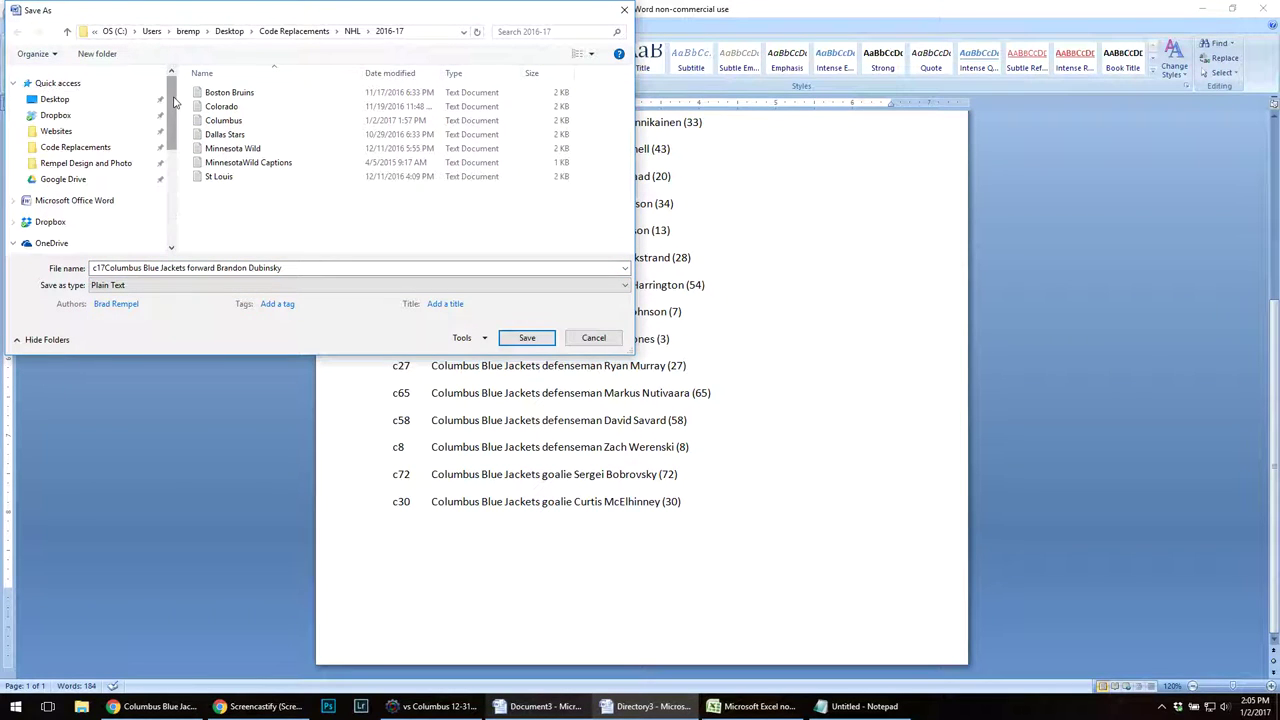
{"action": "left_click", "coordinate": [62, 148]}
{"action": "double_click", "coordinate": [214, 148]}
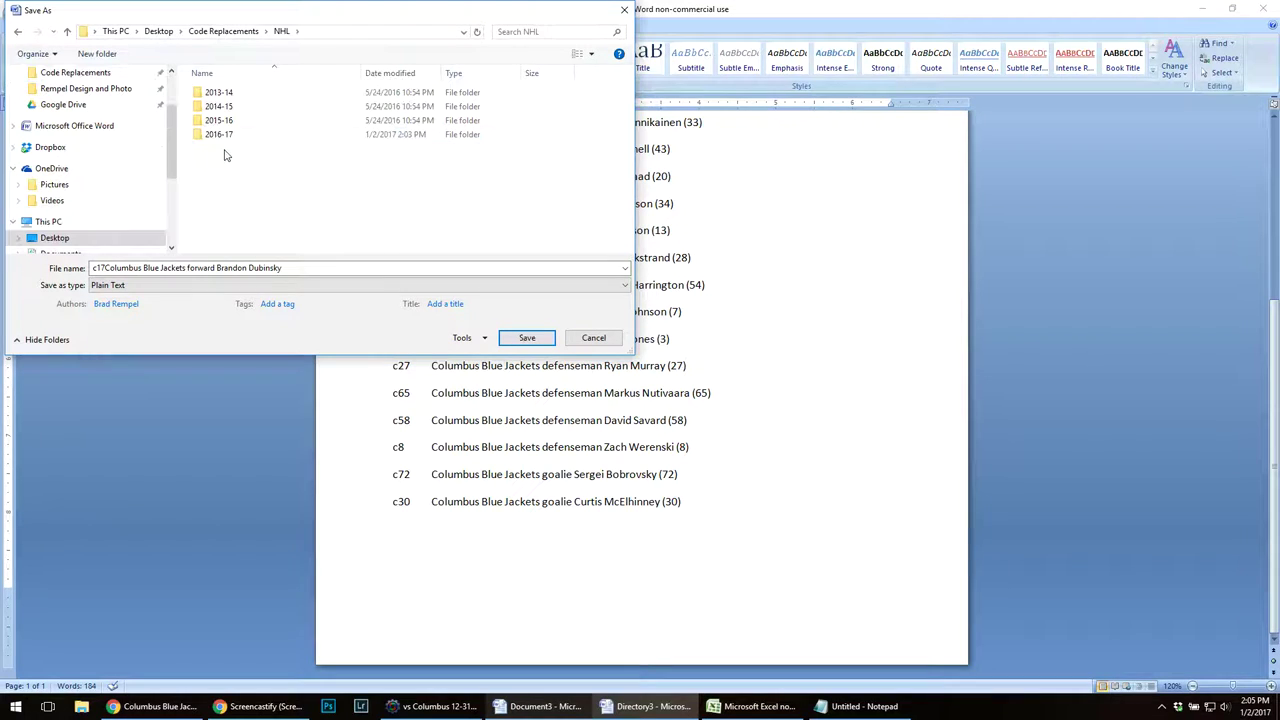
{"action": "double_click", "coordinate": [226, 135]}
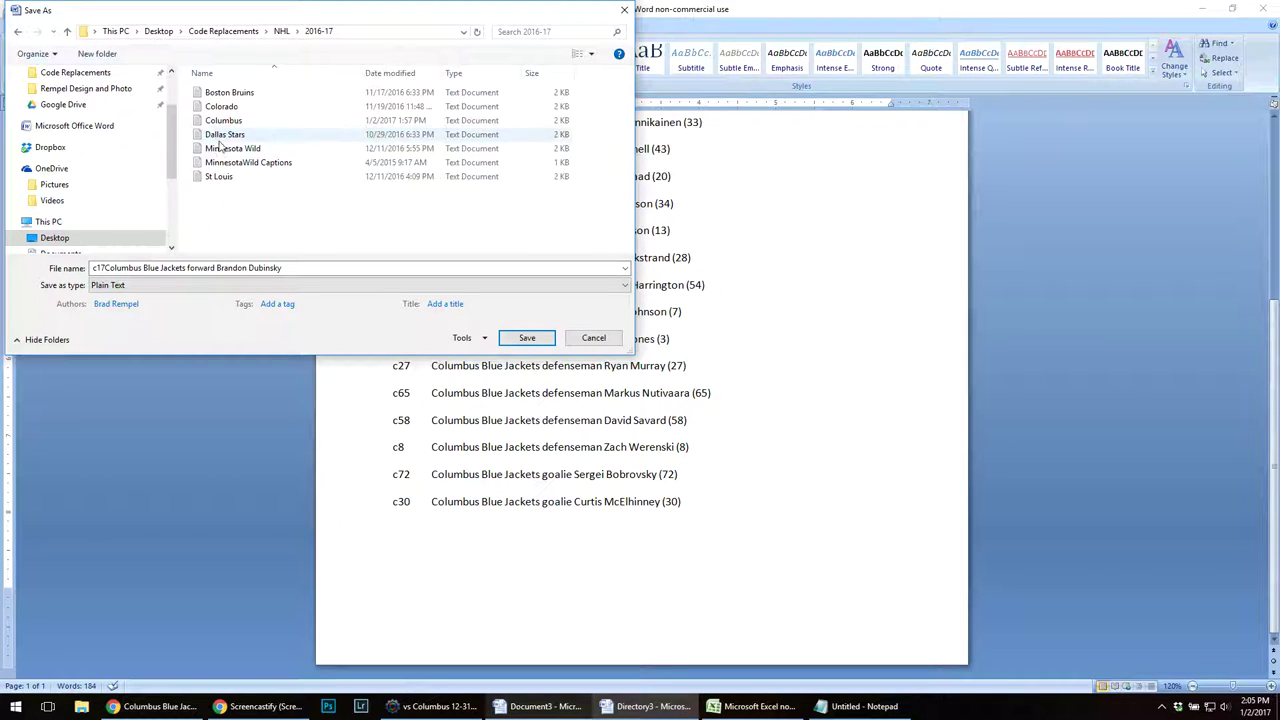
- Save it as Columbus, replacing the existing file and accepting the text conversion
{"action": "left_click", "coordinate": [224, 121]}
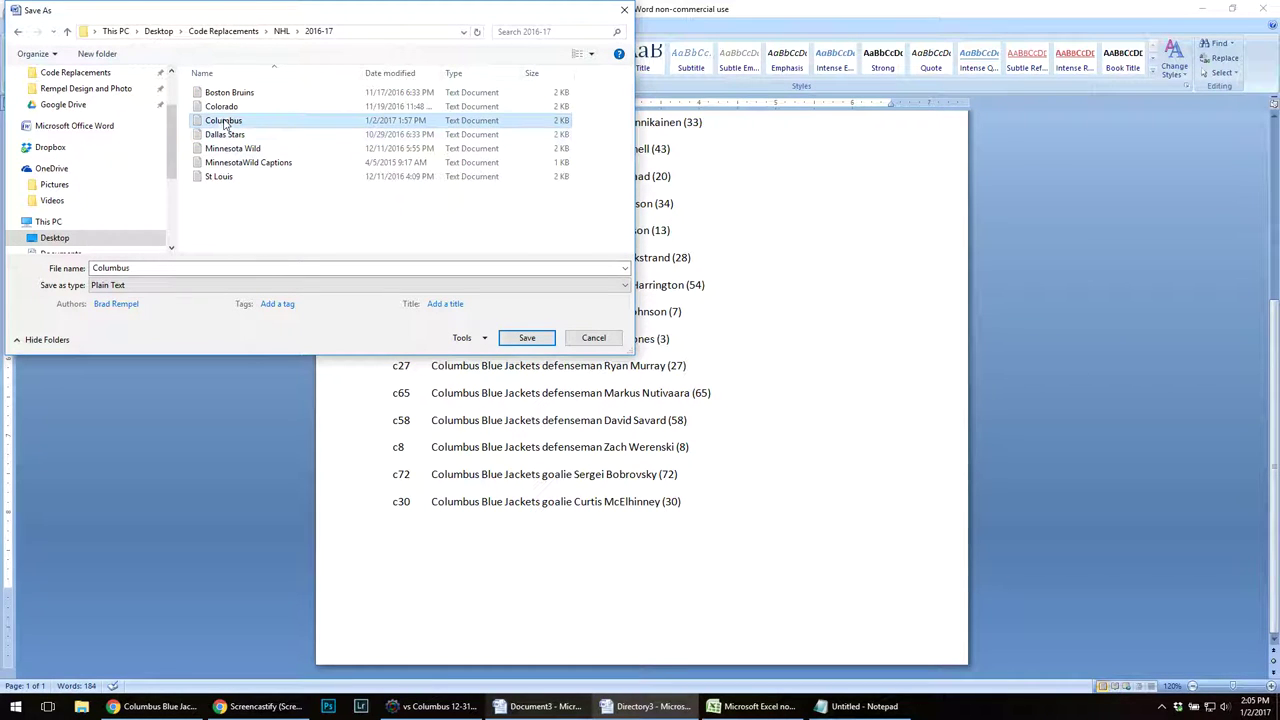
{"action": "left_click", "coordinate": [527, 338]}
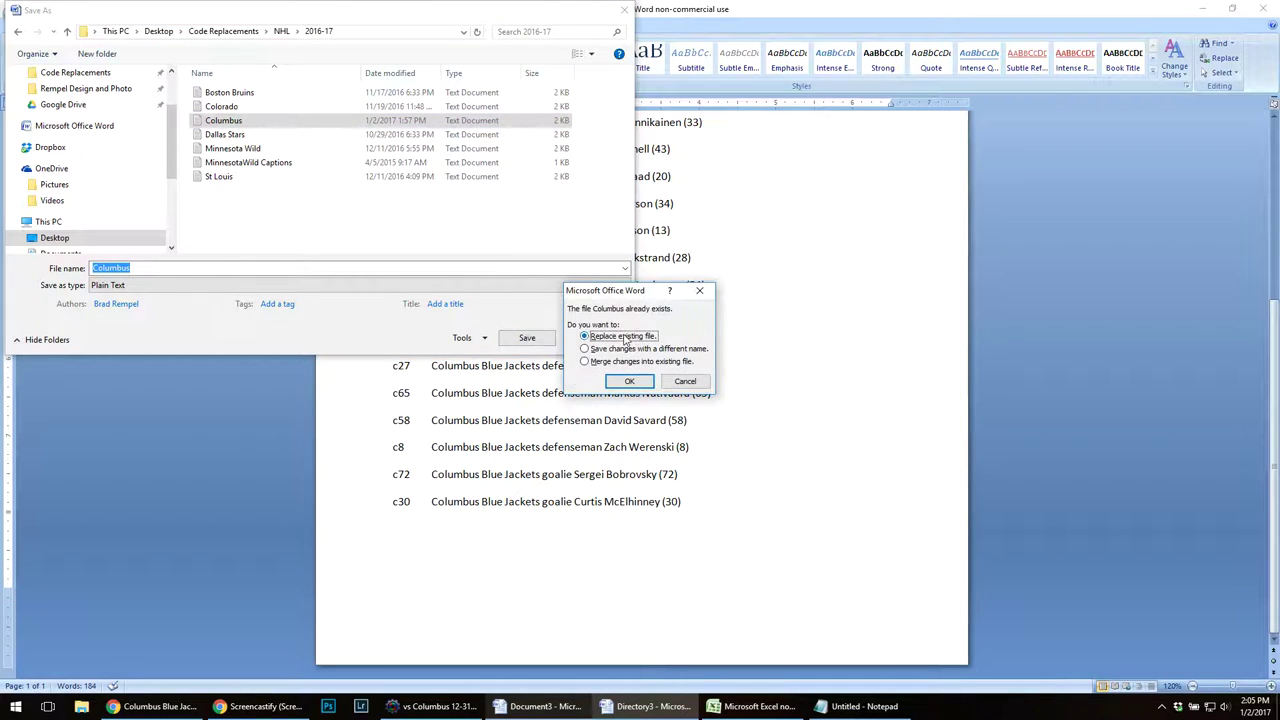
{"action": "left_click", "coordinate": [629, 383]}
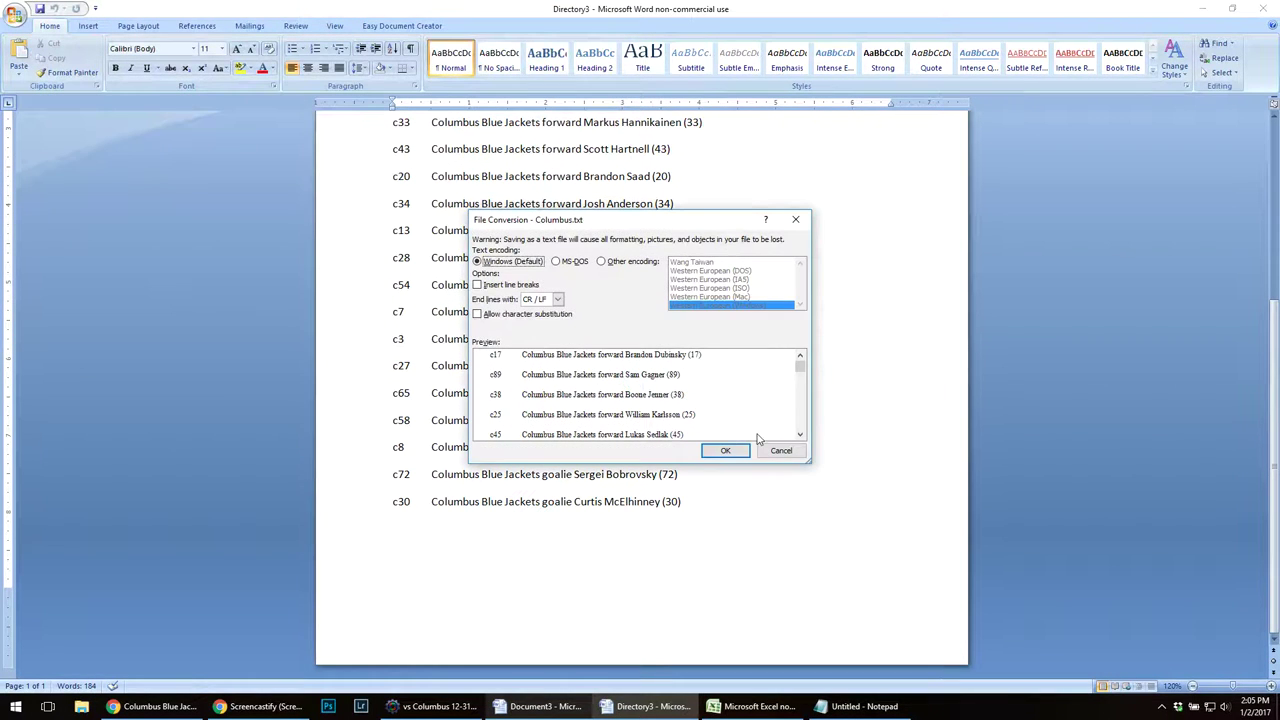
{"action": "left_click", "coordinate": [732, 447]}
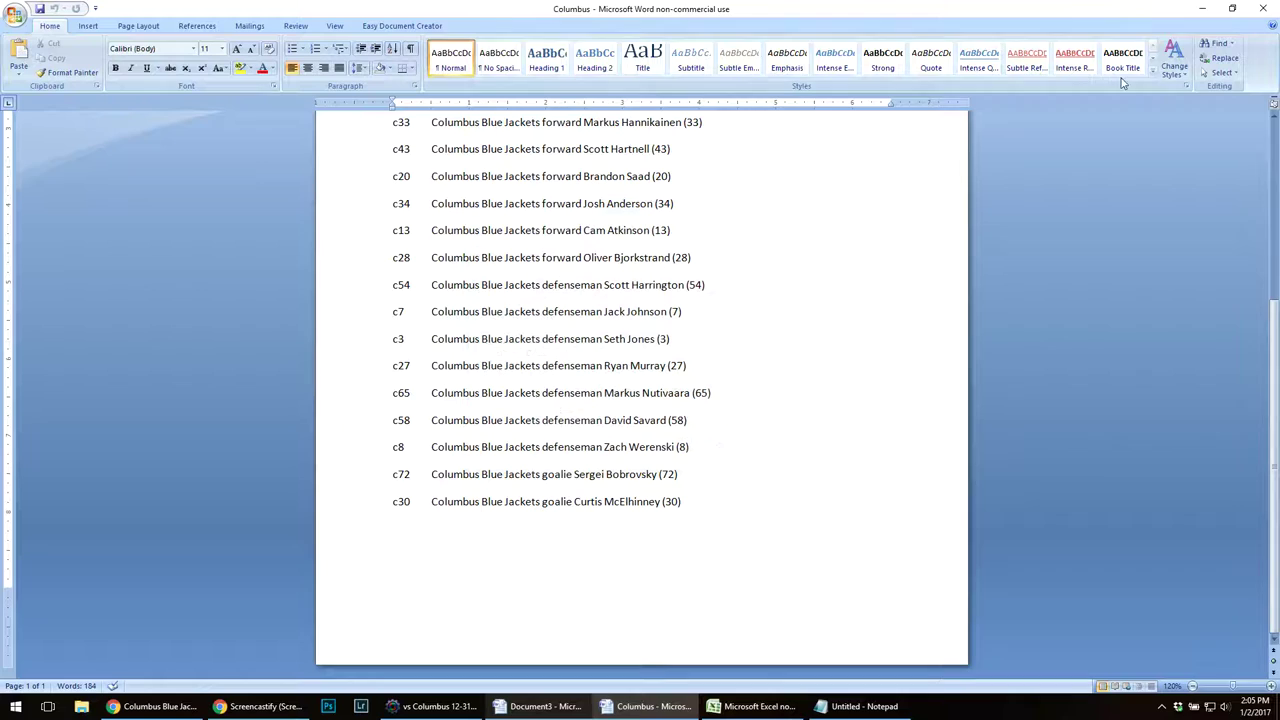
- Minimize Word and bring up Photo Mechanic's code replacement list over the vs Columbus 12-31 photos
{"action": "left_click", "coordinate": [1199, 11]}
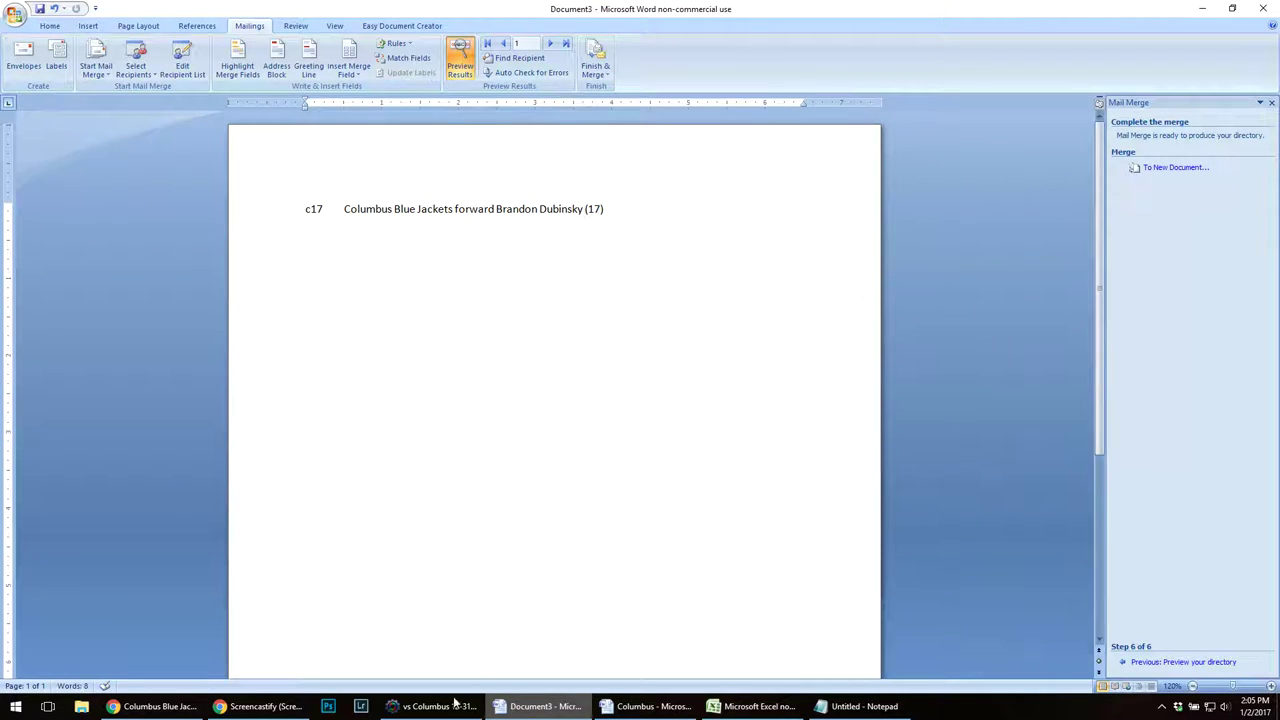
{"action": "left_click", "coordinate": [455, 705]}
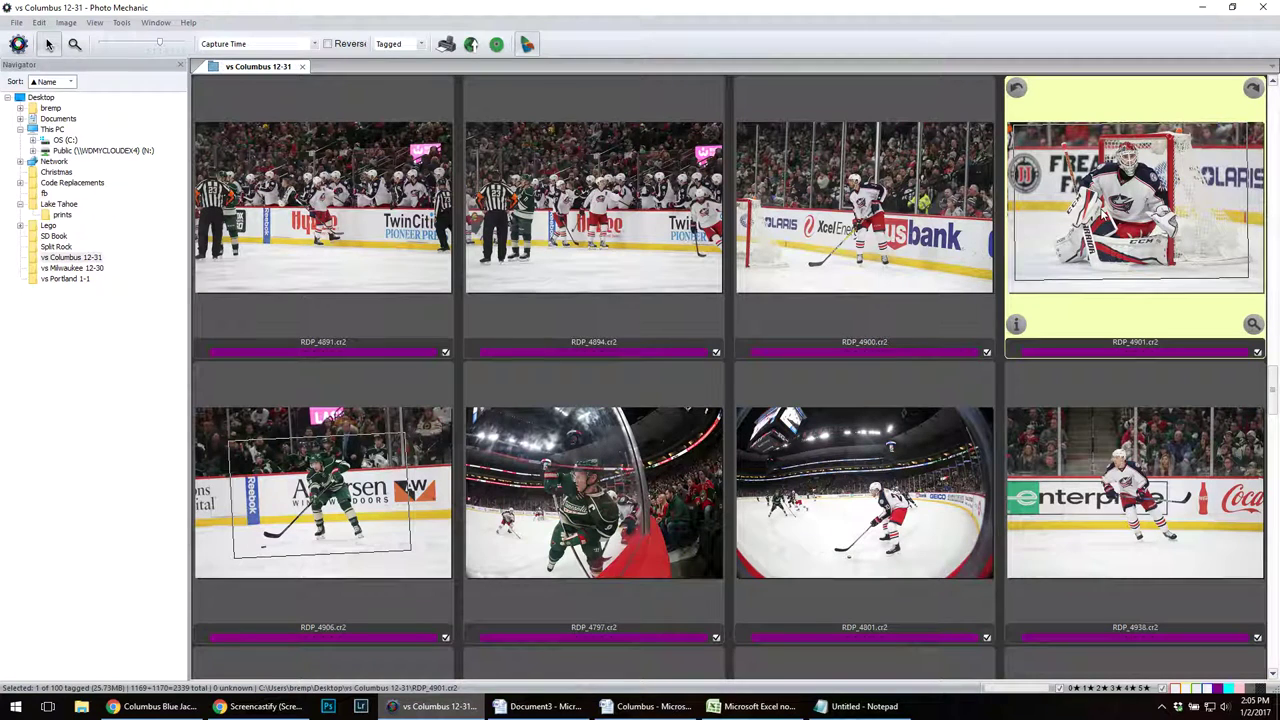
{"action": "key", "text": "ctrl+shift+k"}
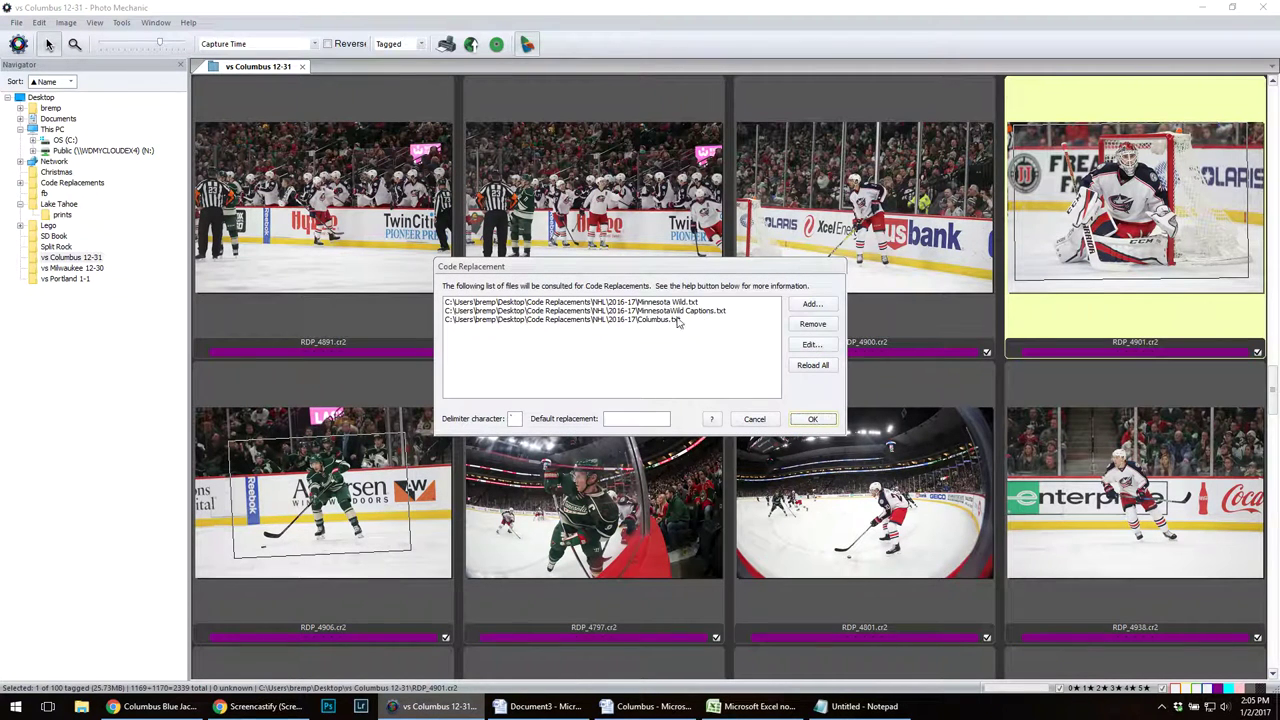
- Confirm Columbus.txt is listed, view the MinnesotaWild Captions file, then close the list
{"action": "left_click", "coordinate": [637, 321]}
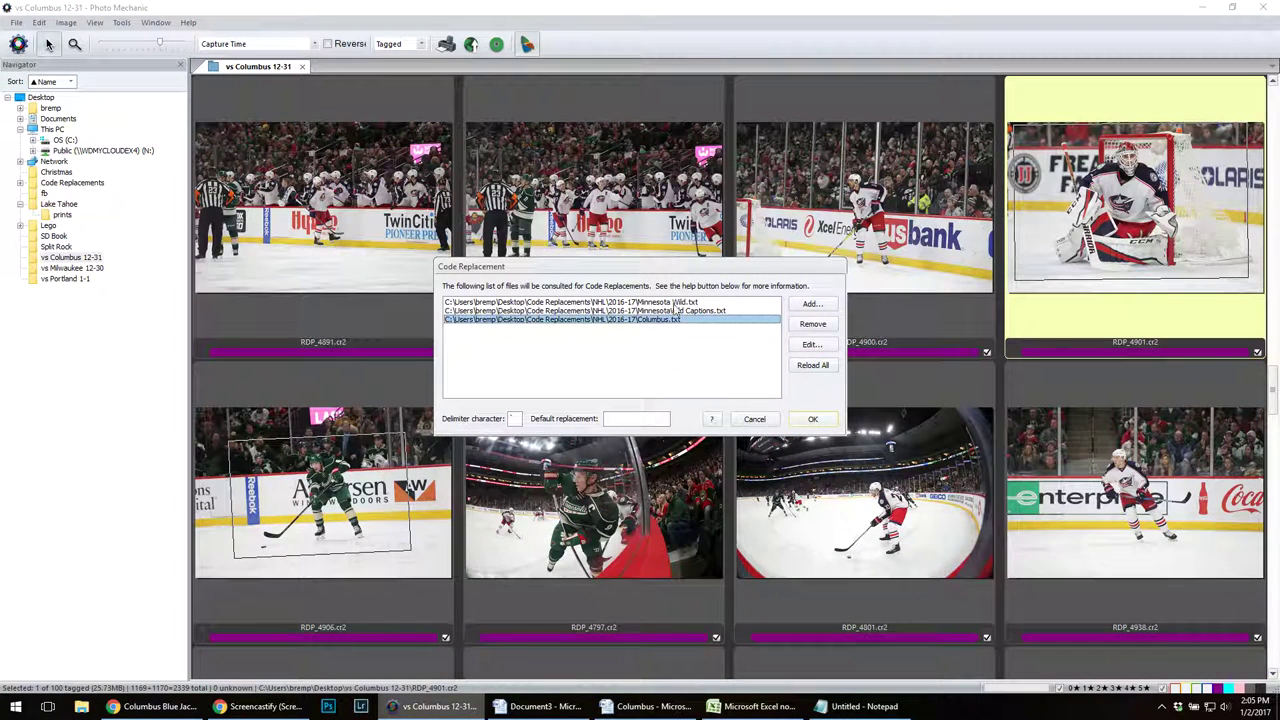
{"action": "left_click", "coordinate": [677, 303]}
{"action": "left_click", "coordinate": [684, 311]}
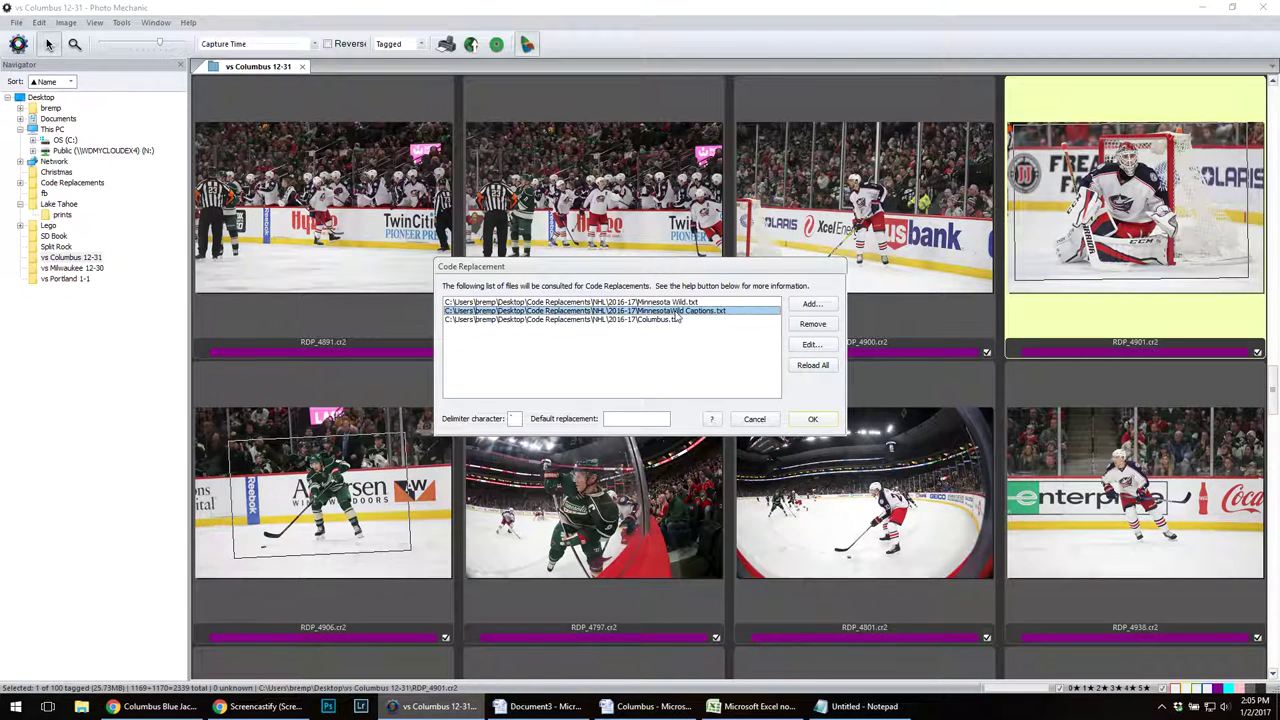
{"action": "left_click", "coordinate": [812, 344]}
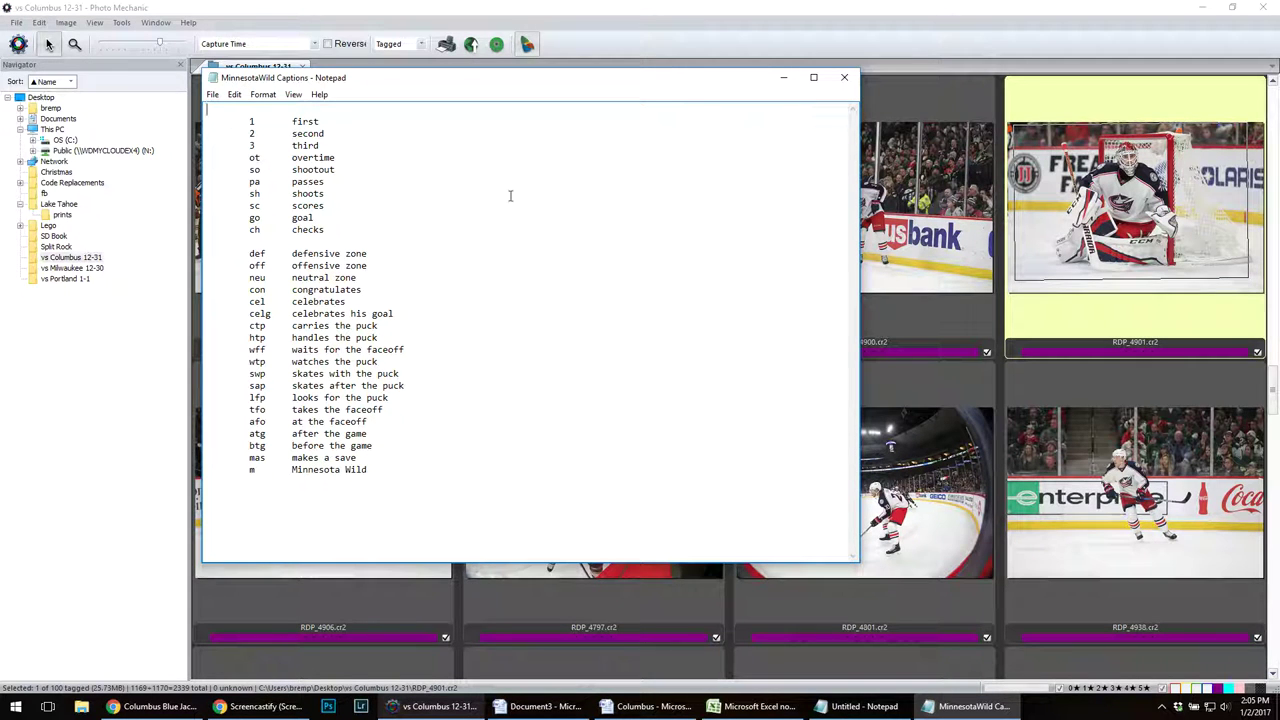
{"action": "left_click", "coordinate": [845, 79]}
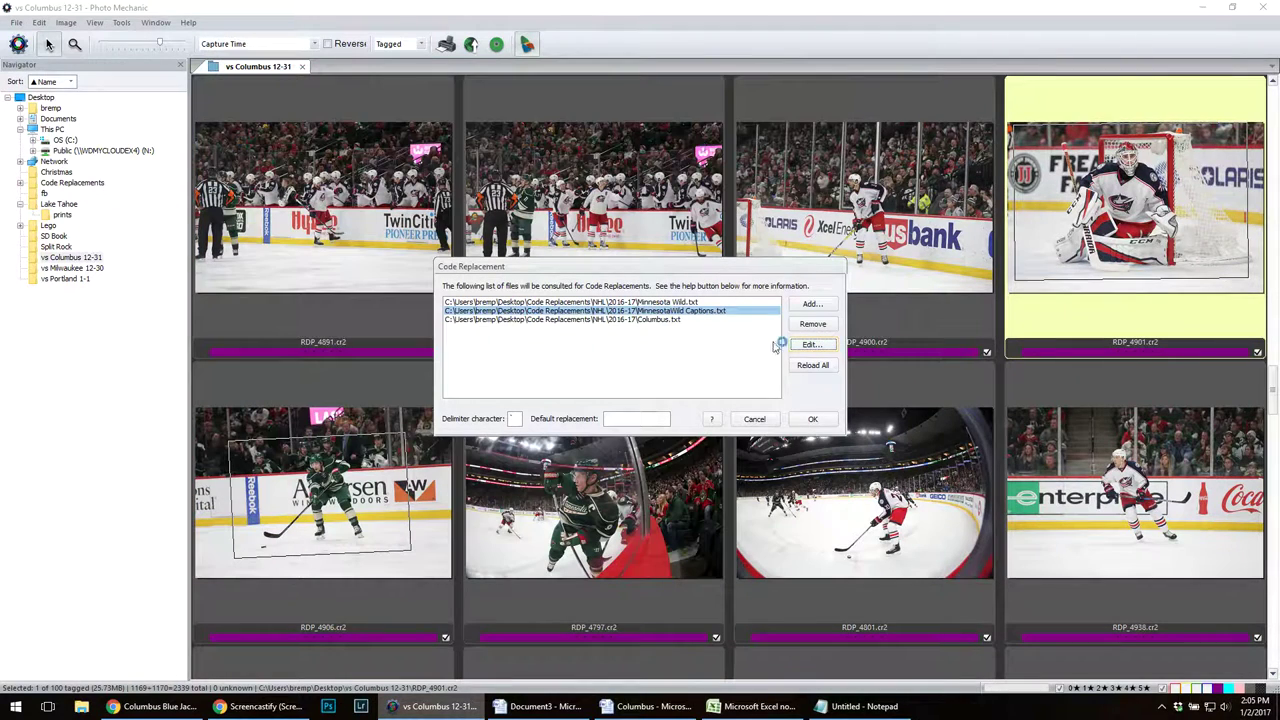
{"action": "left_click", "coordinate": [812, 418]}
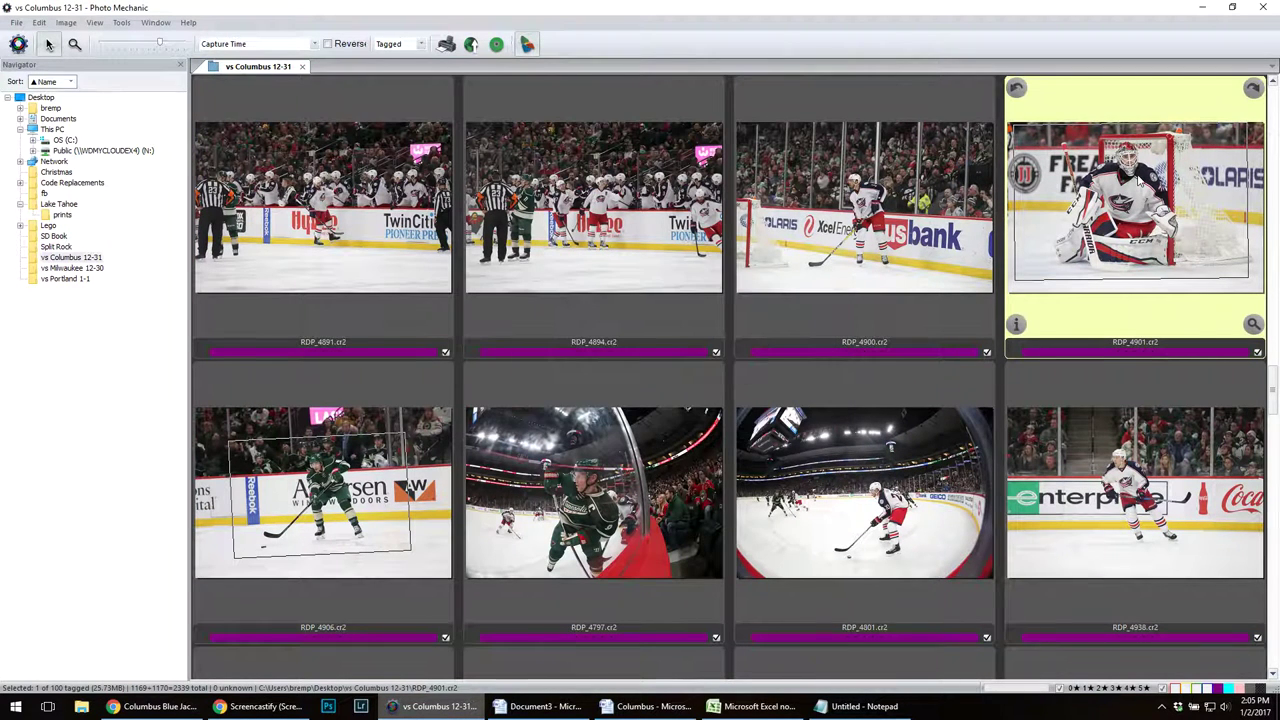
- Replace the player placeholder in RDP_4901's caption with the codes c72 lfp
{"action": "left_click", "coordinate": [1018, 324]}
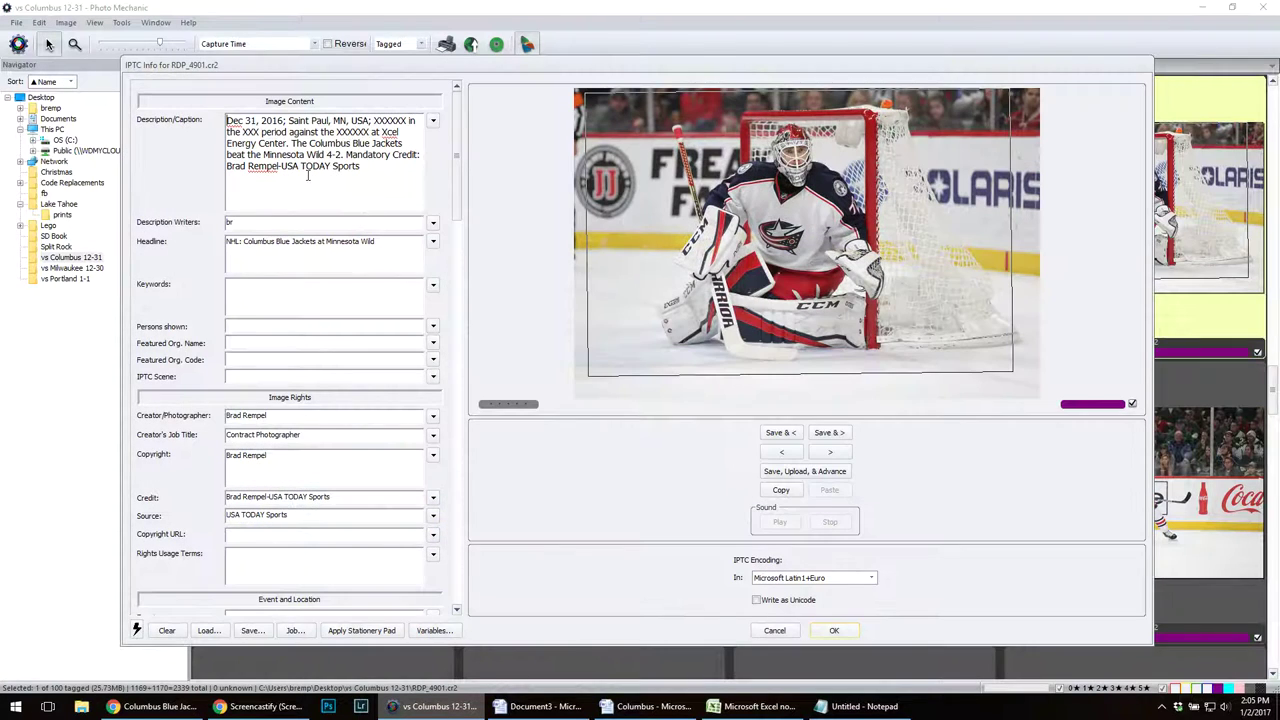
{"action": "double_click", "coordinate": [394, 120]}
{"action": "type", "text": "`c7"}
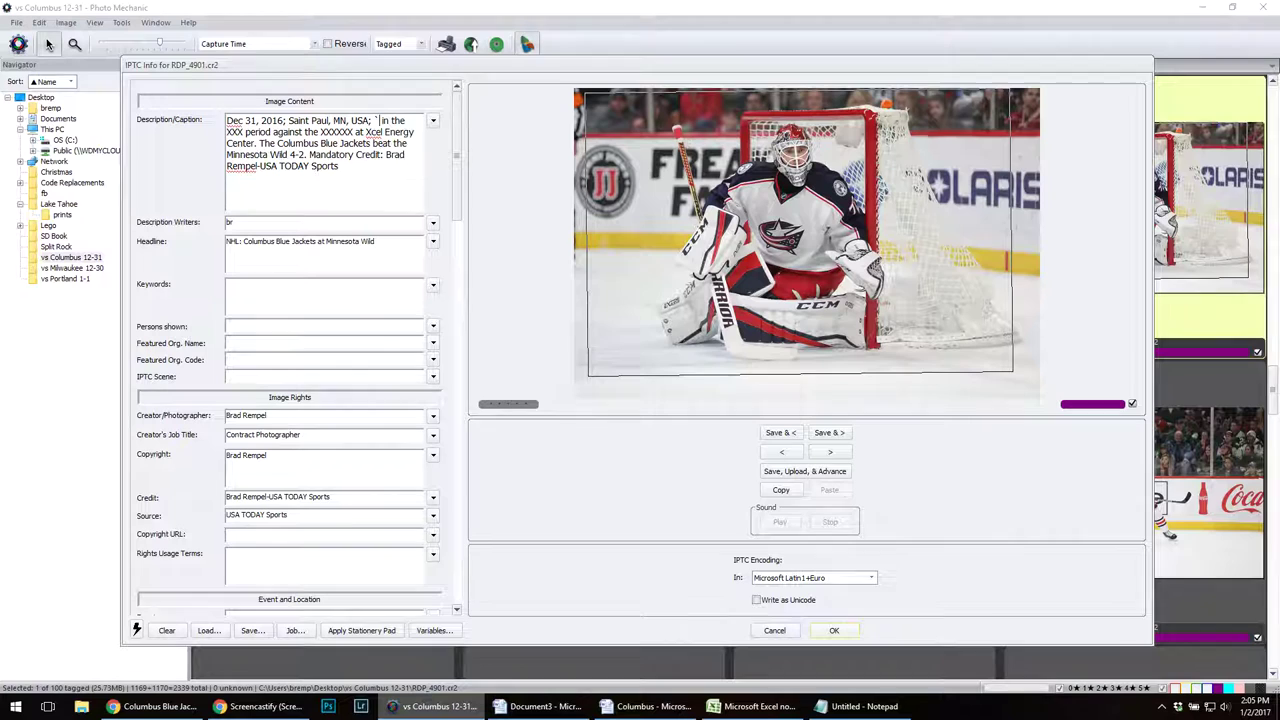
{"action": "type", "text": "2"}
{"action": "type", "text": "`"}
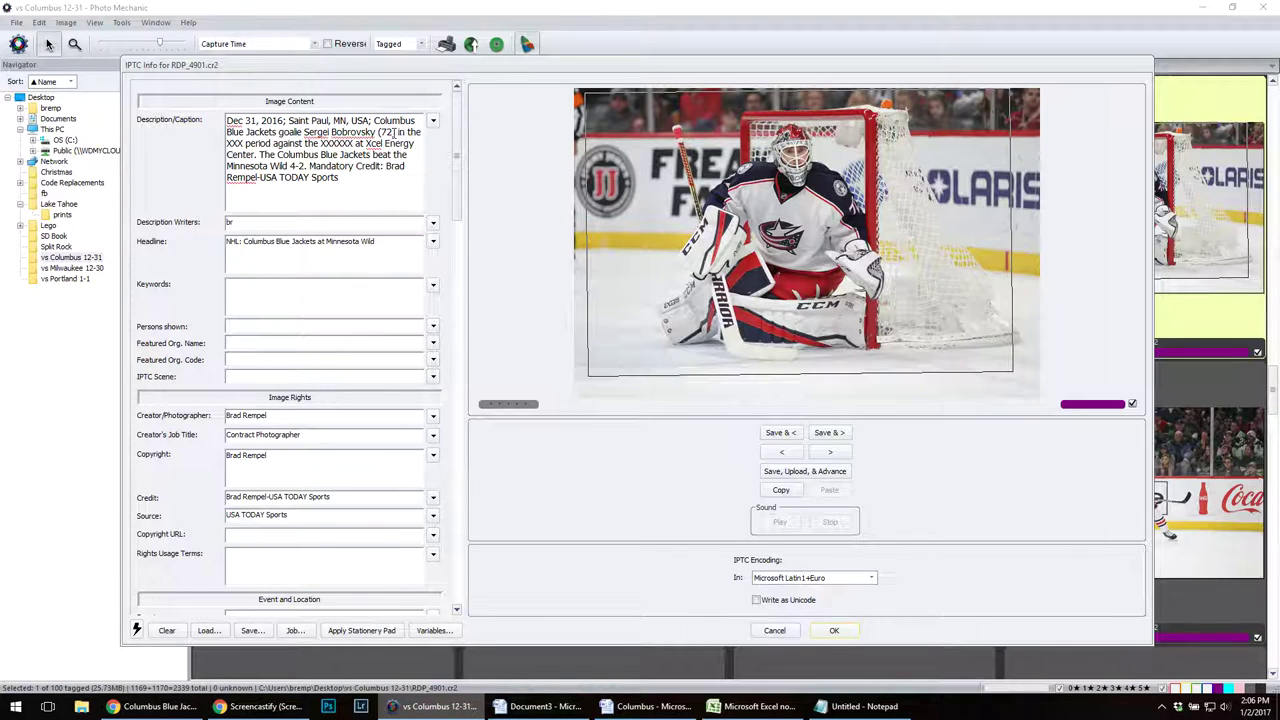
{"action": "type", "text": " `"}
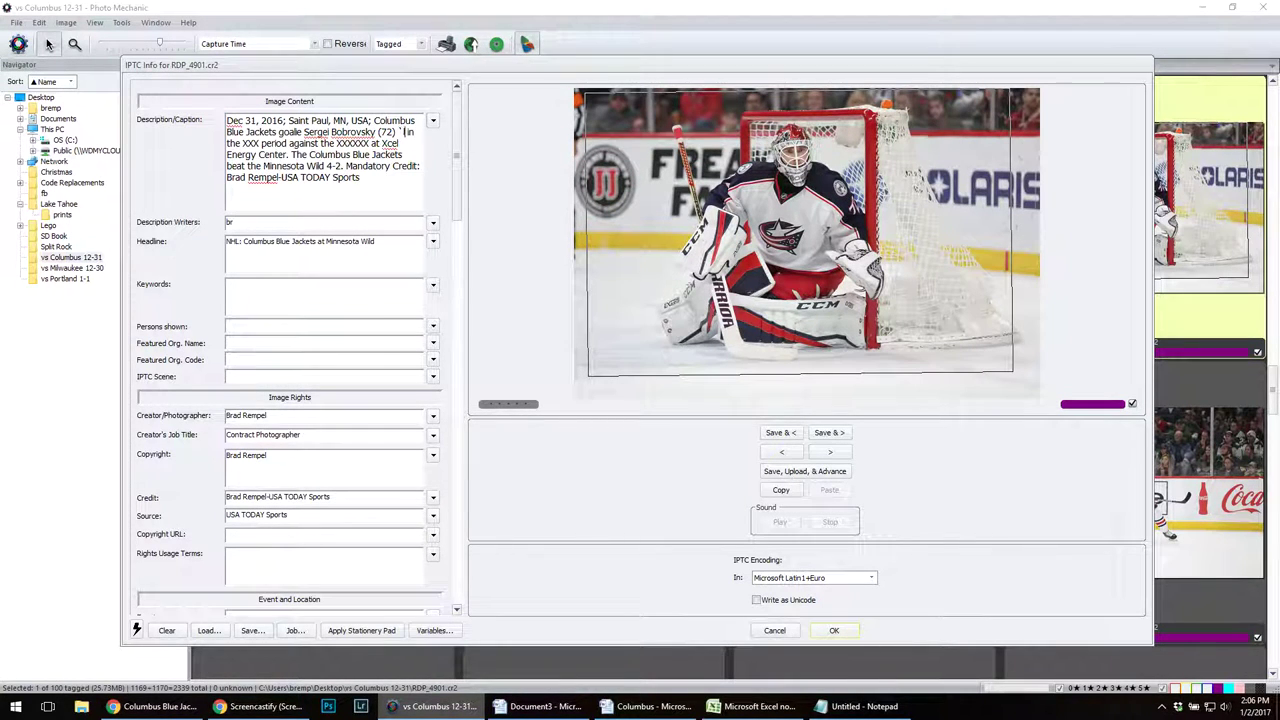
{"action": "type", "text": "lfp`"}
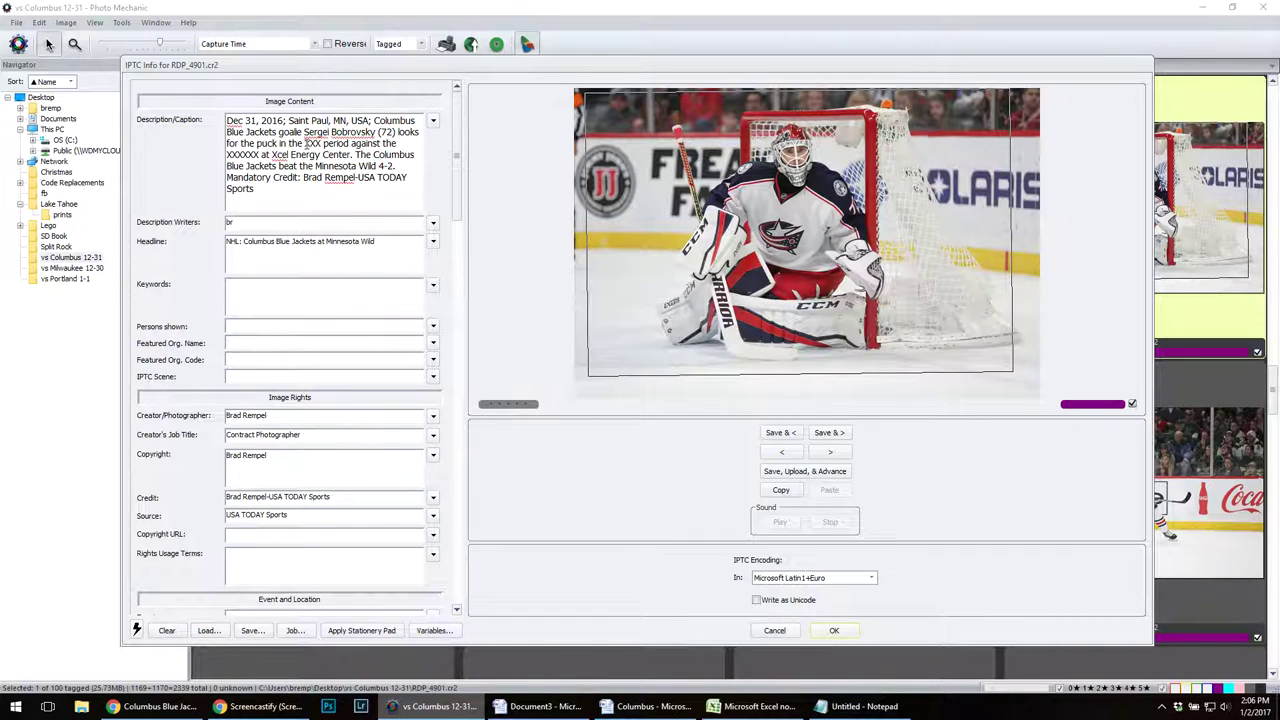
- Fill the period with 2 and the opponent with m, then save the caption
{"action": "key", "text": "ctrl+shift+Right"}
{"action": "type", "text": "`2"}
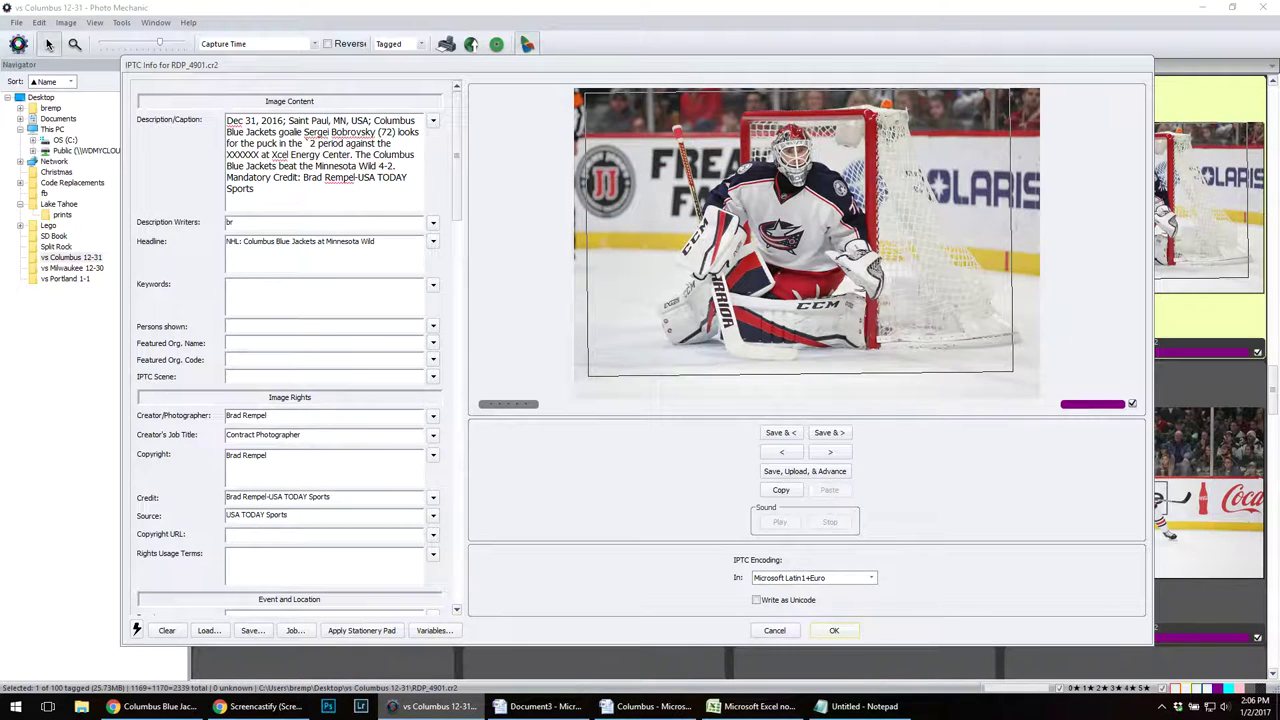
{"action": "type", "text": "`"}
{"action": "key", "text": "ctrl+shift+Right"}
{"action": "type", "text": "`m"}
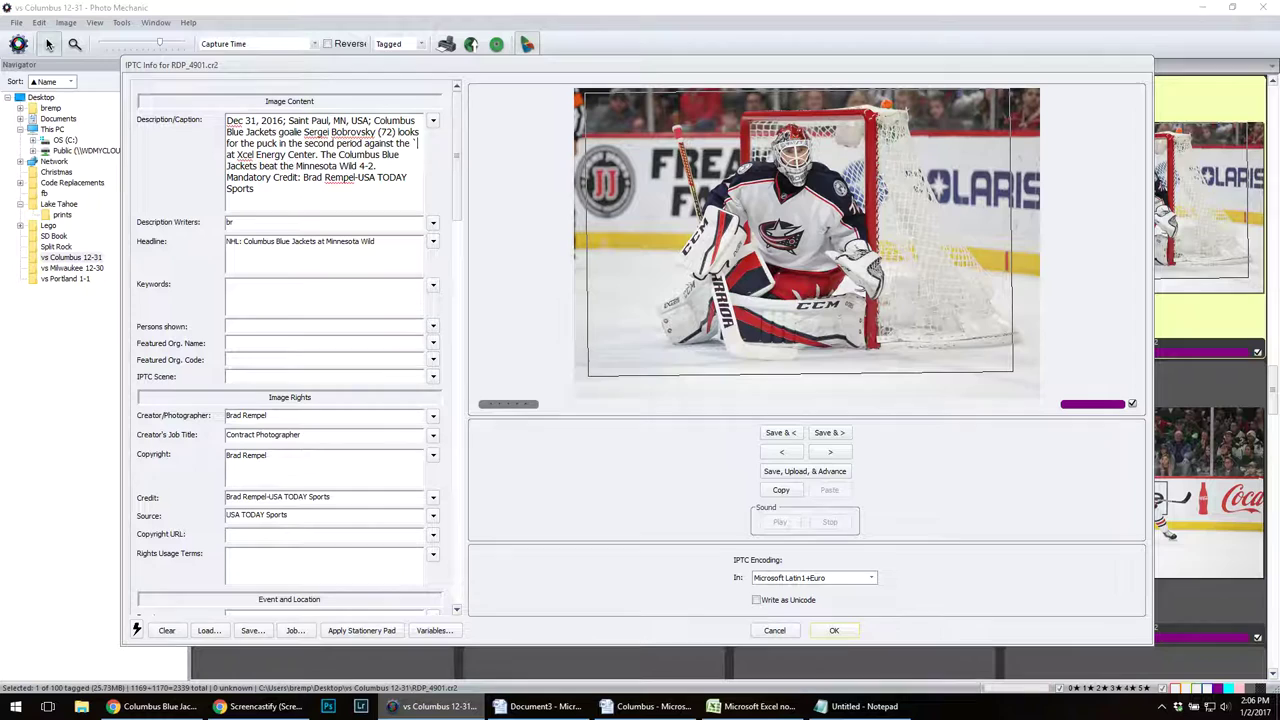
{"action": "type", "text": "`"}
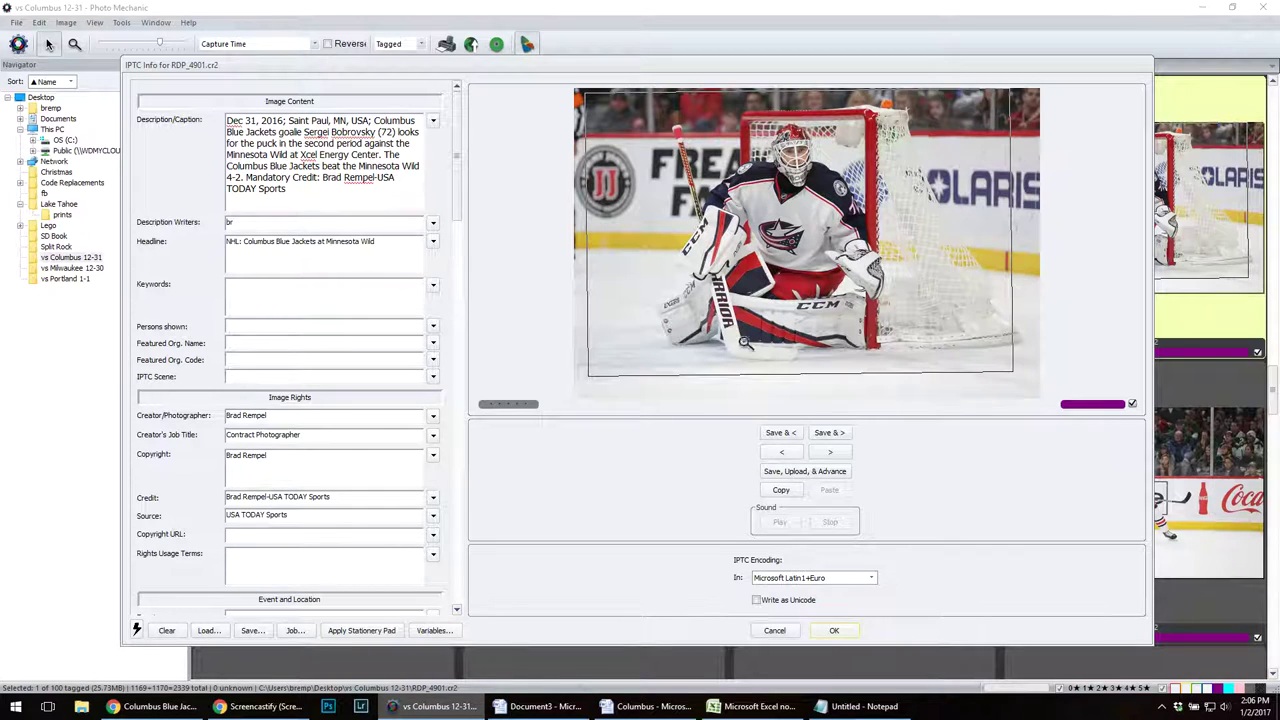
{"action": "left_click", "coordinate": [829, 432]}
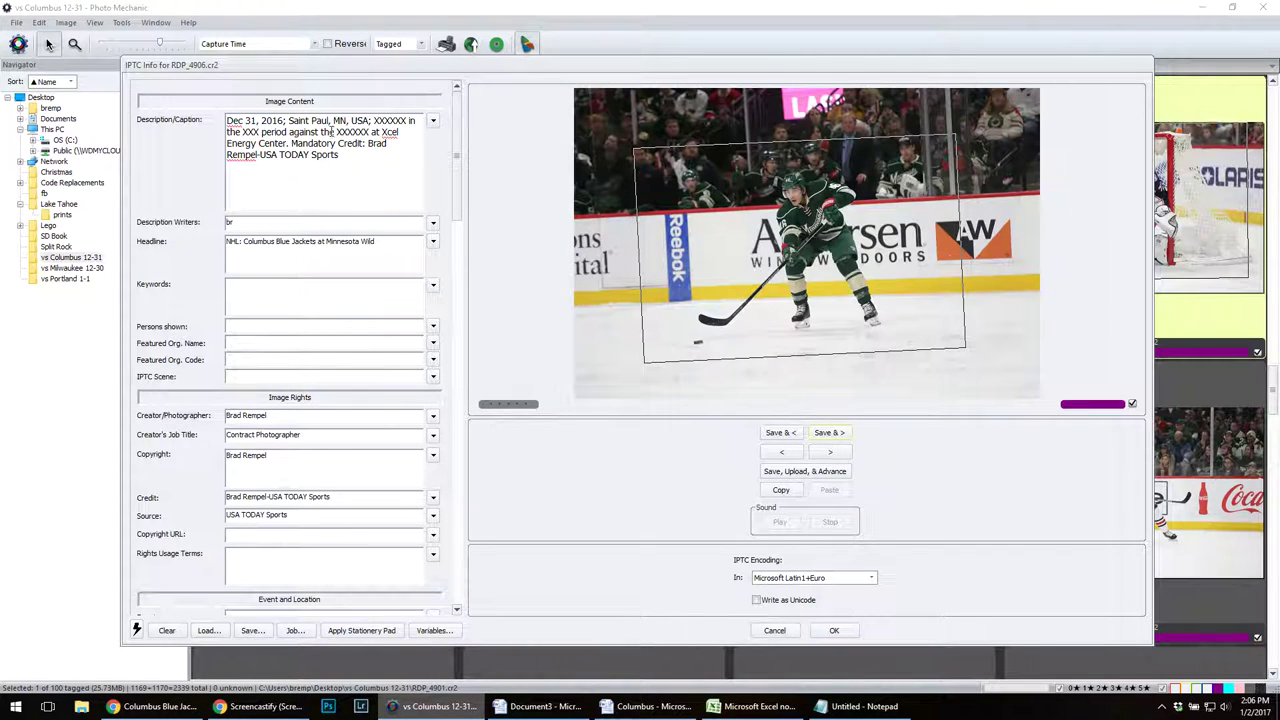
{"action": "left_click", "coordinate": [834, 631]}
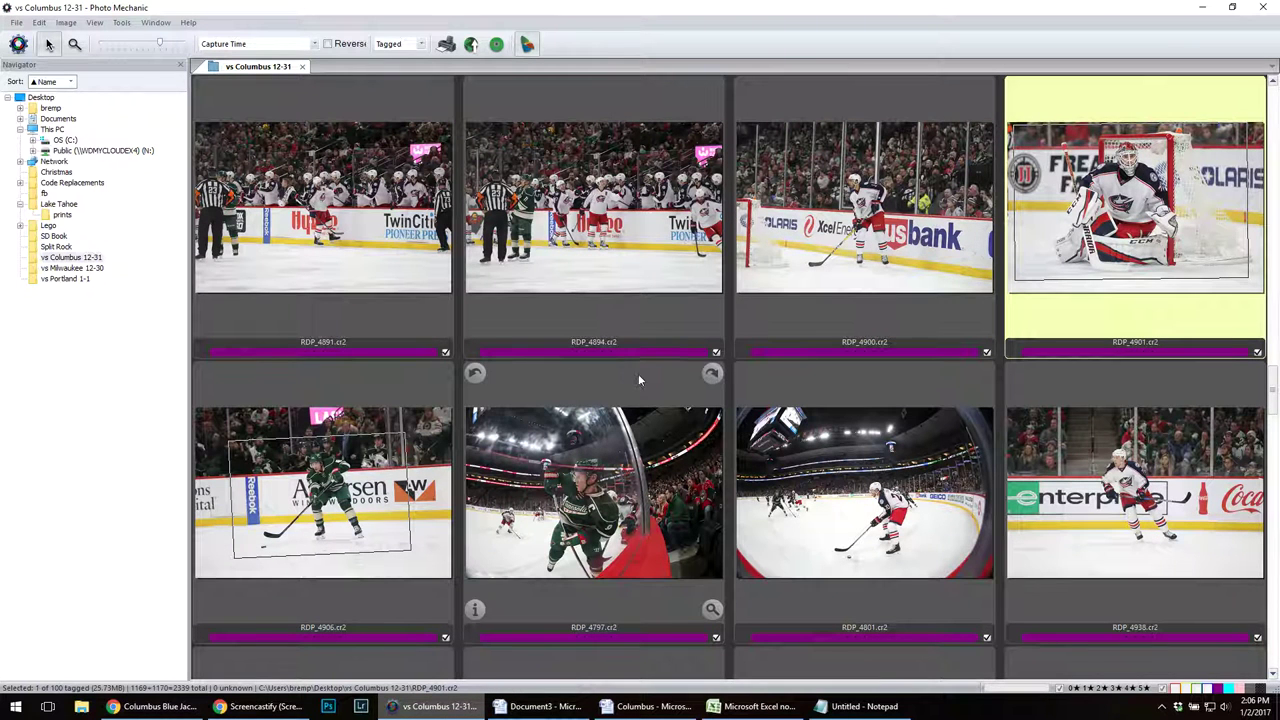